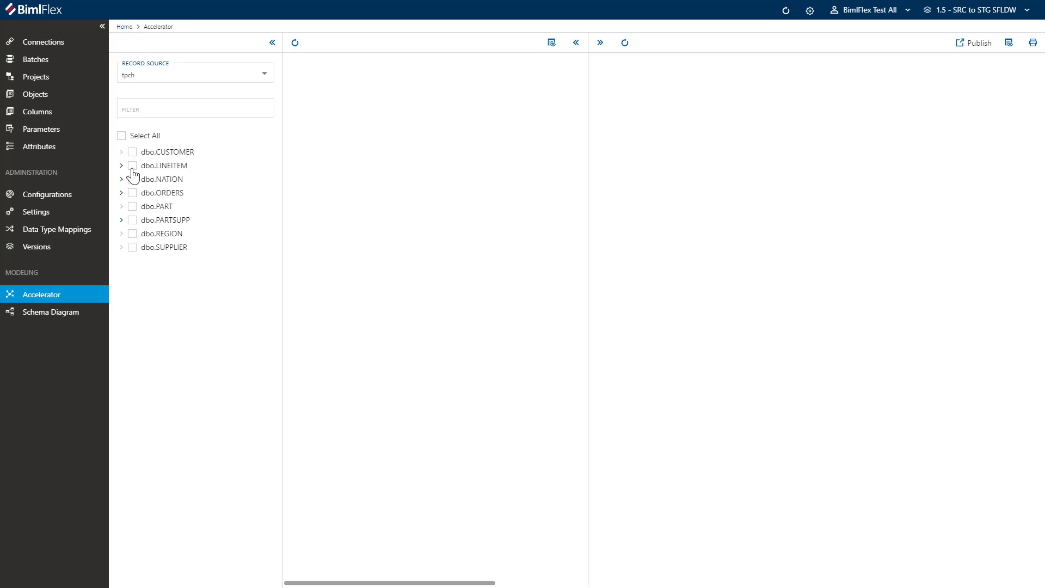
Step: Preview the Data Vault model for dbo.LINEITEM with the source diagram collapsed and column data types shown
click(132, 166)
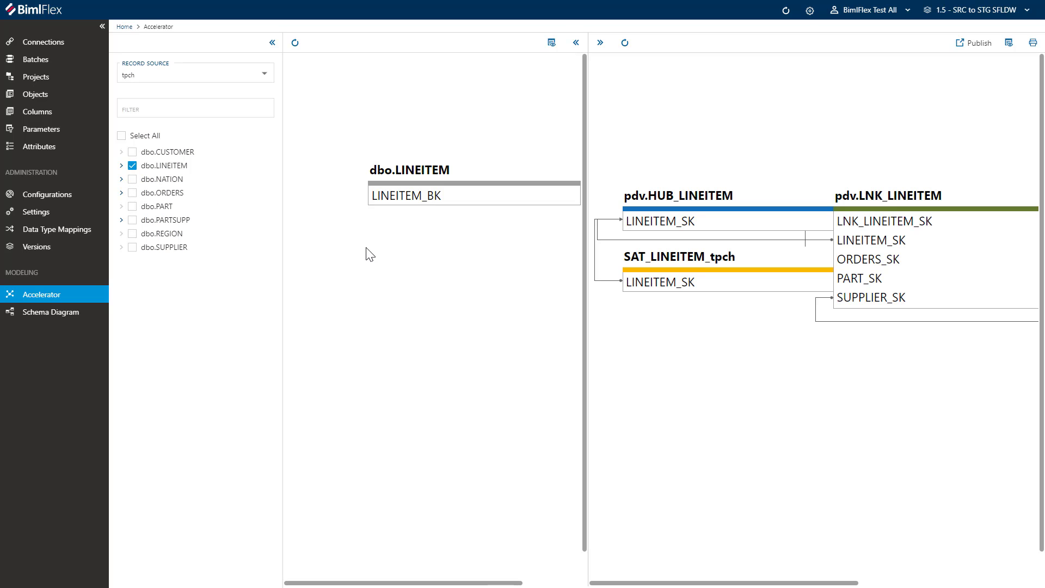
click(625, 43)
click(576, 44)
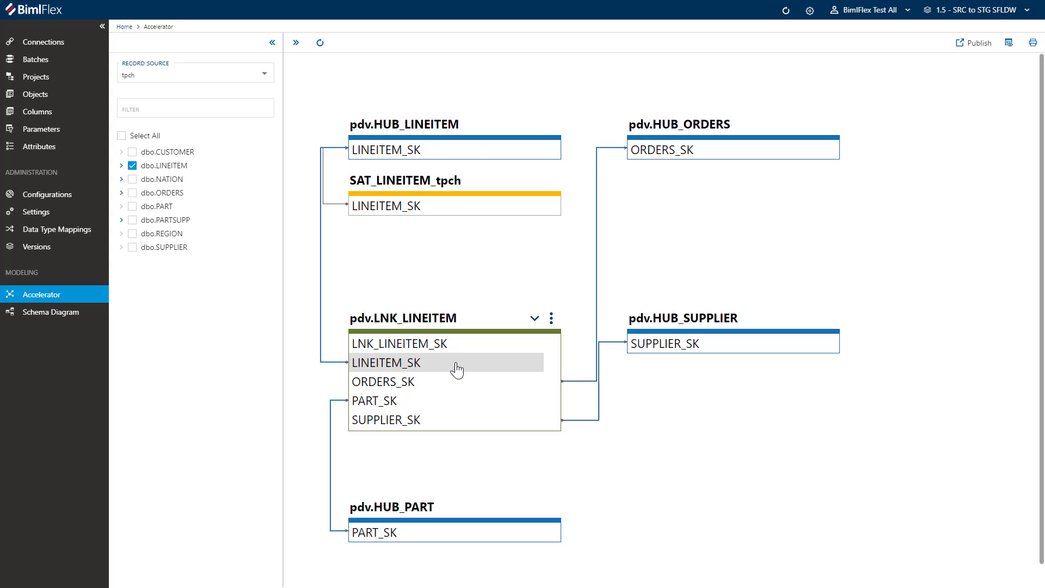
click(1009, 43)
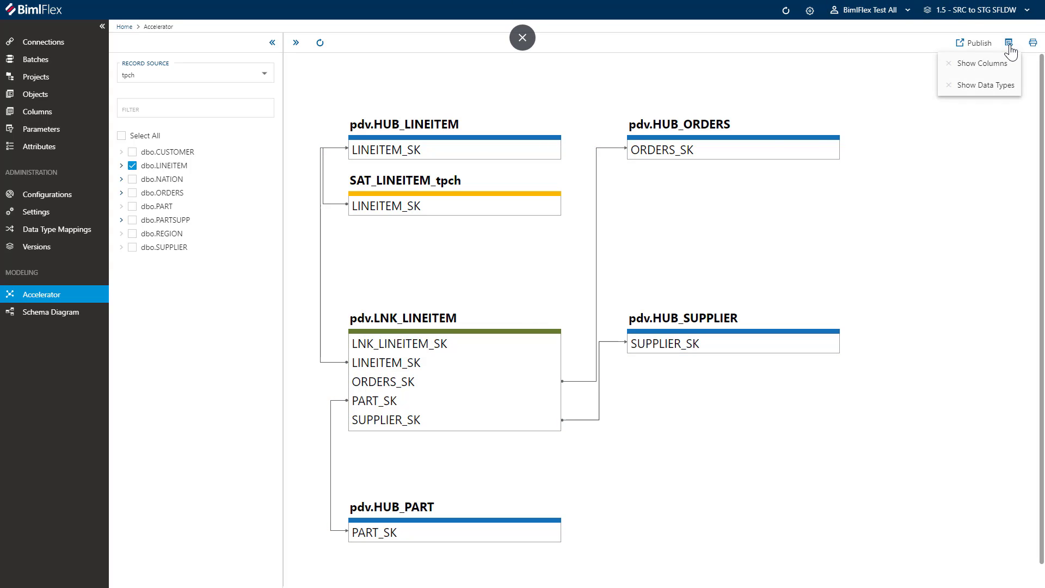
click(978, 86)
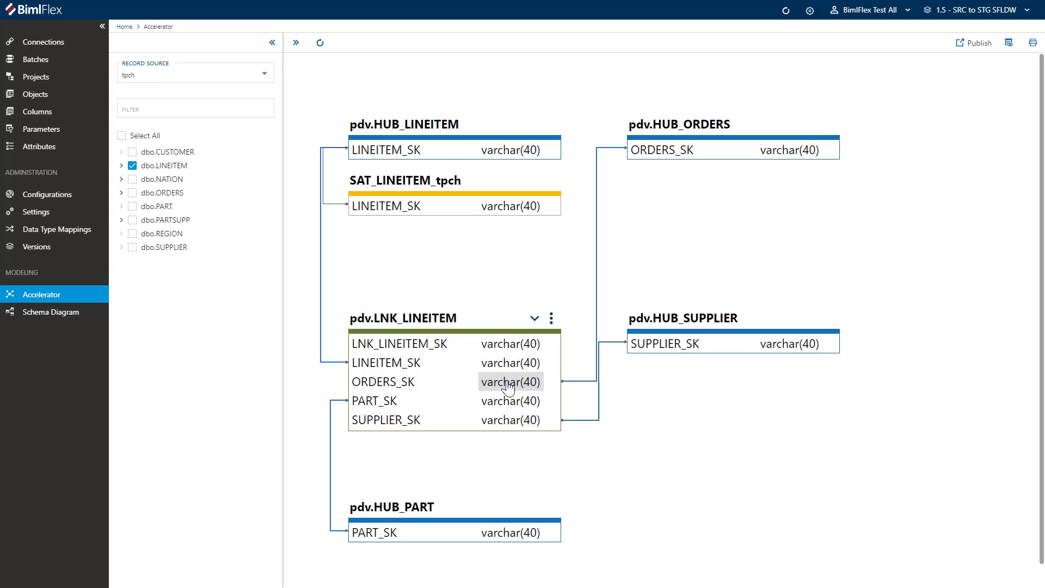
Step: Set the HashBinary setting to Y, save it, and reopen the Accelerator with only the Data Vault diagram shown
click(36, 212)
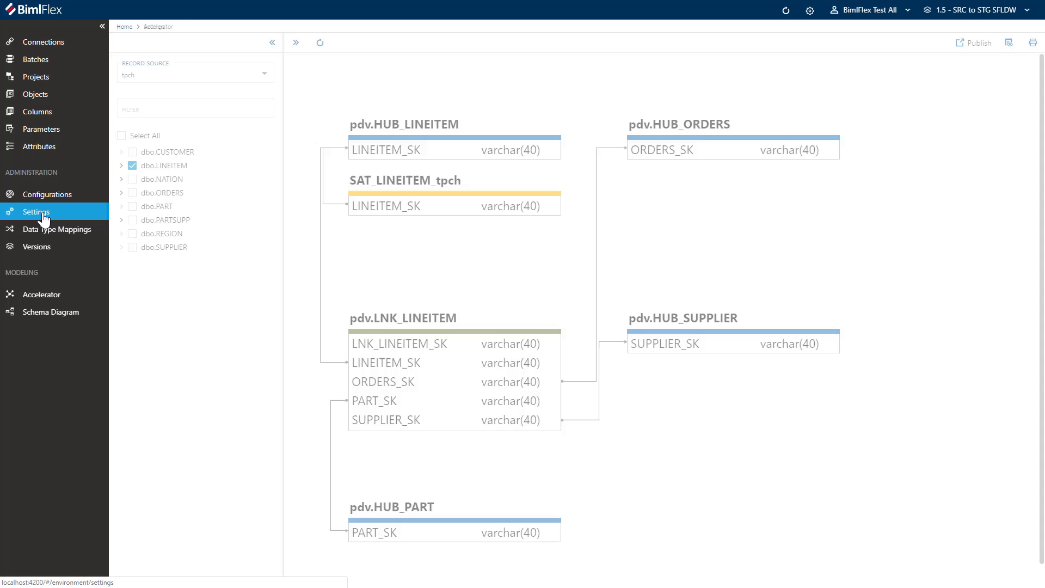
click(293, 66)
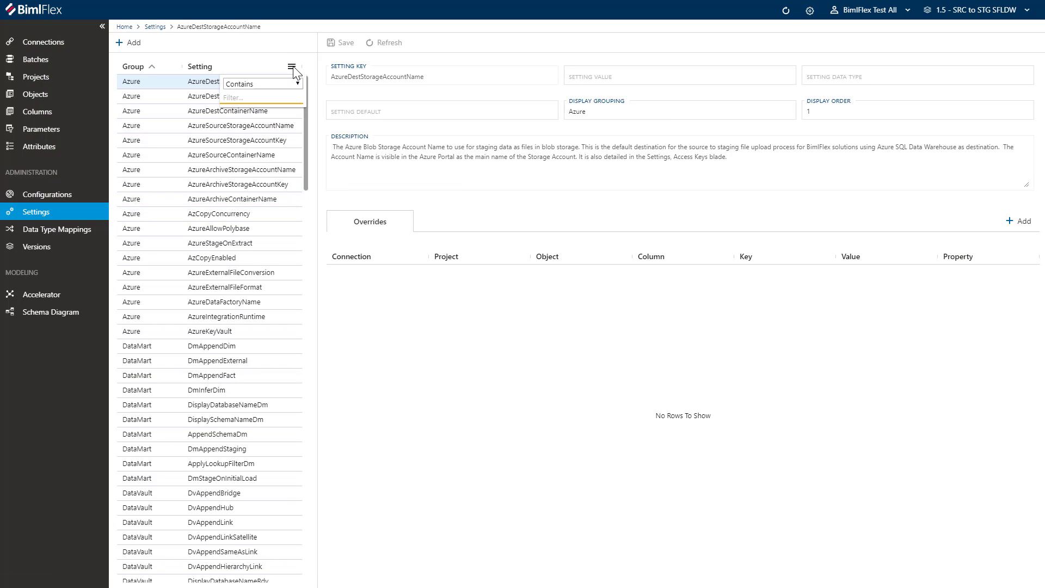
text(hash)
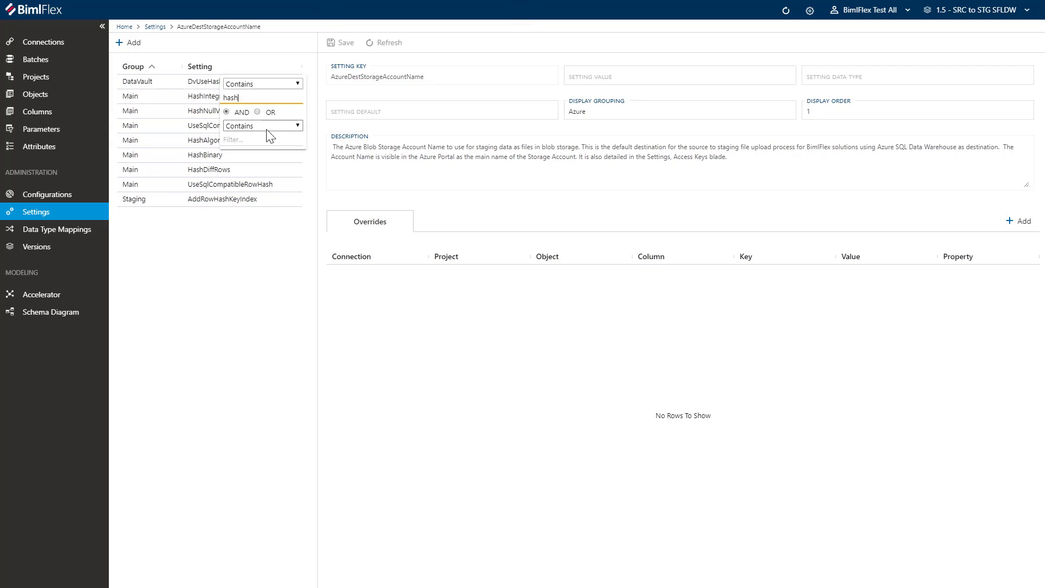
click(241, 158)
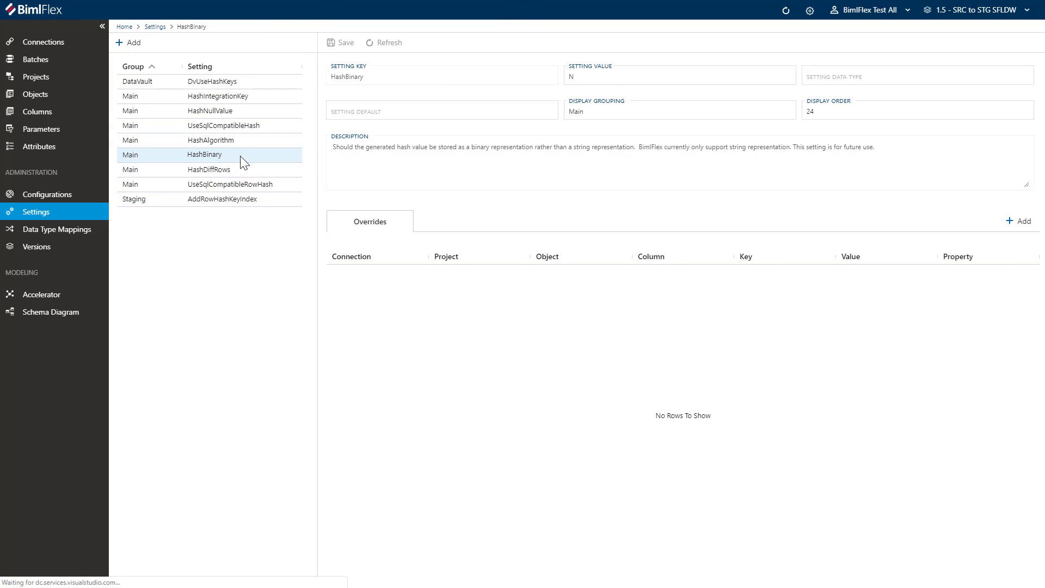
double_click(577, 77)
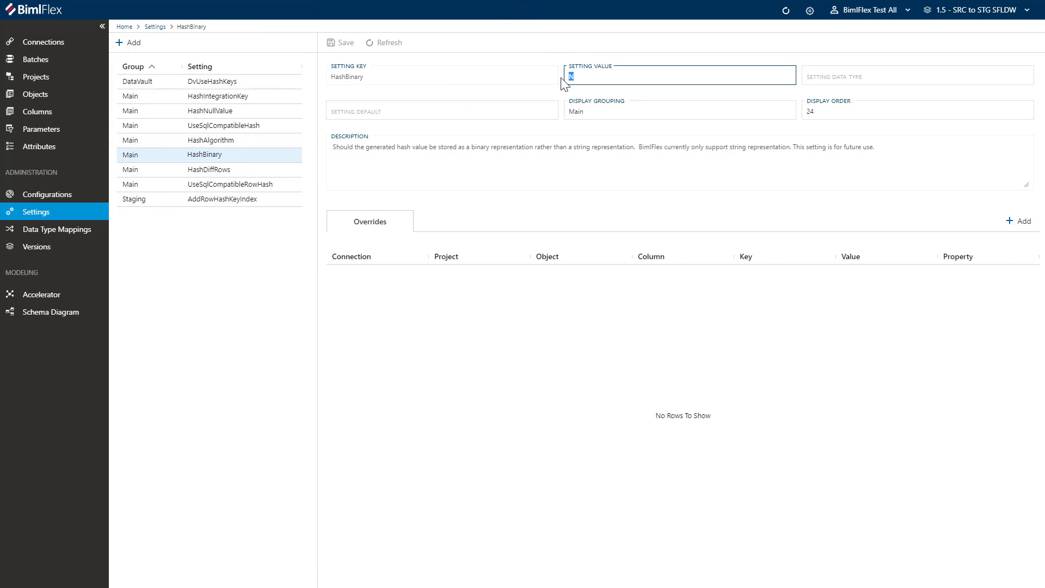
text(Y)
key(Tab)
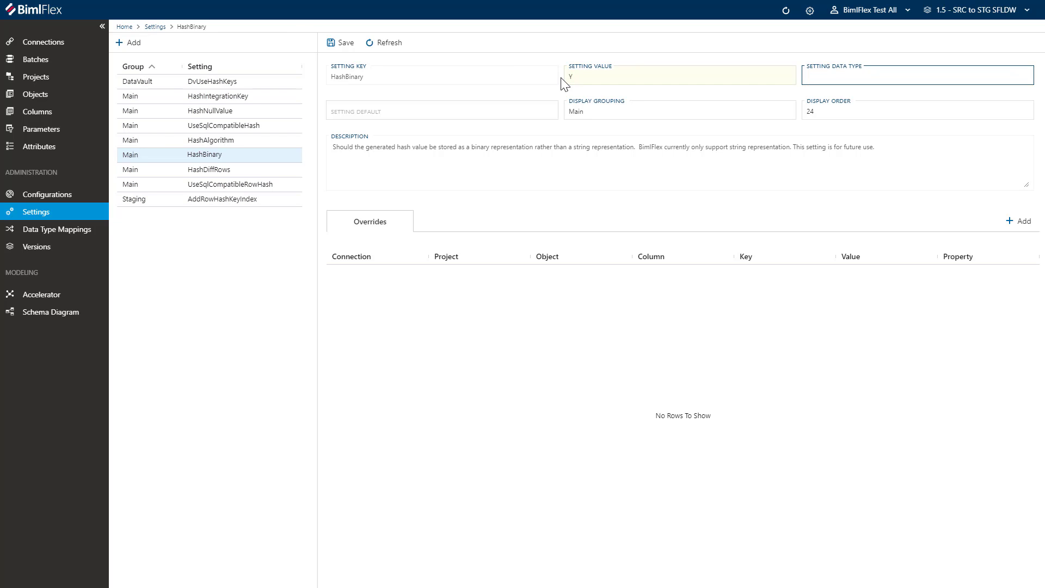
click(341, 43)
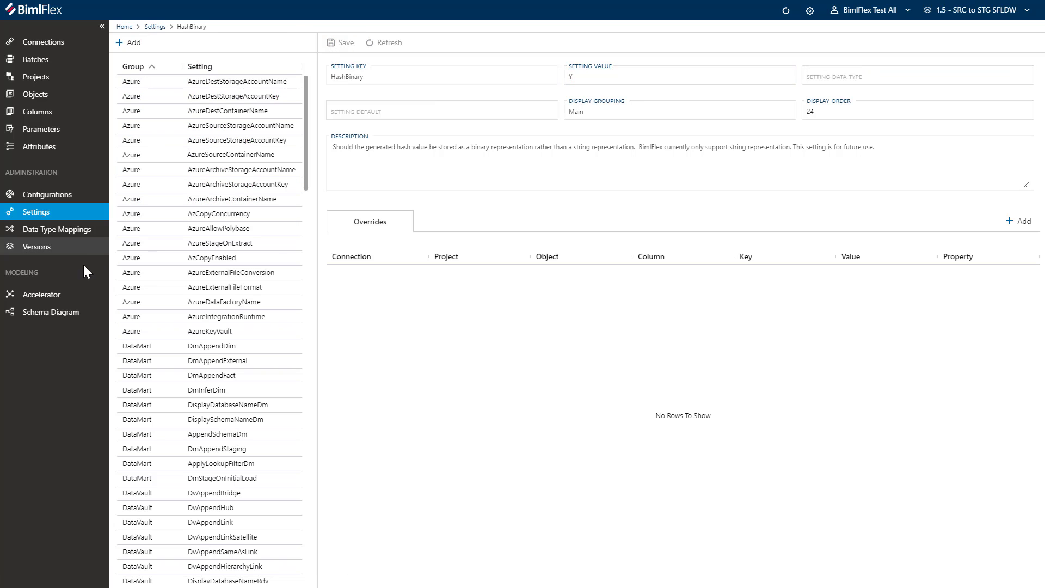
click(41, 294)
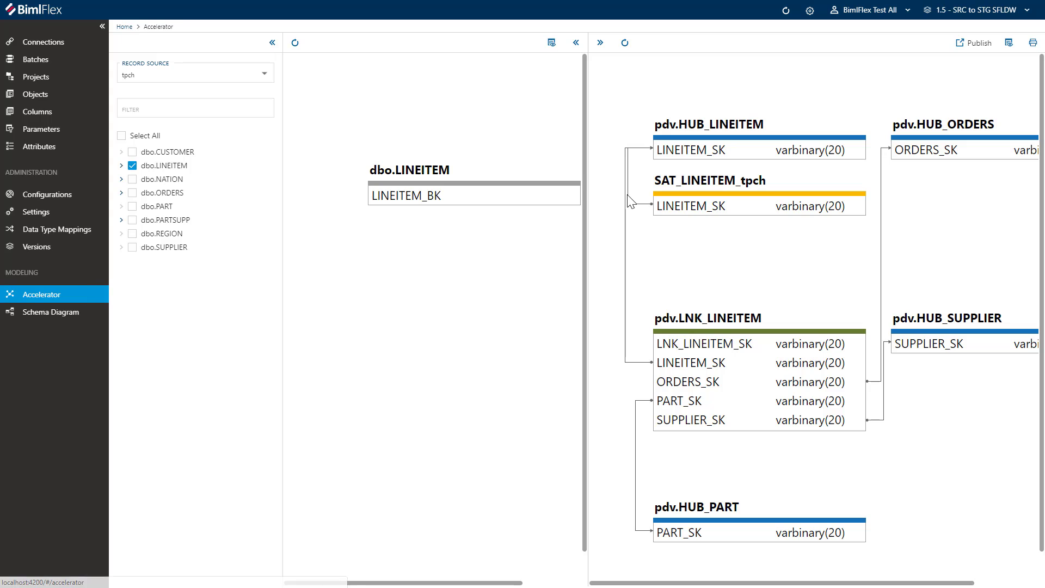
click(576, 43)
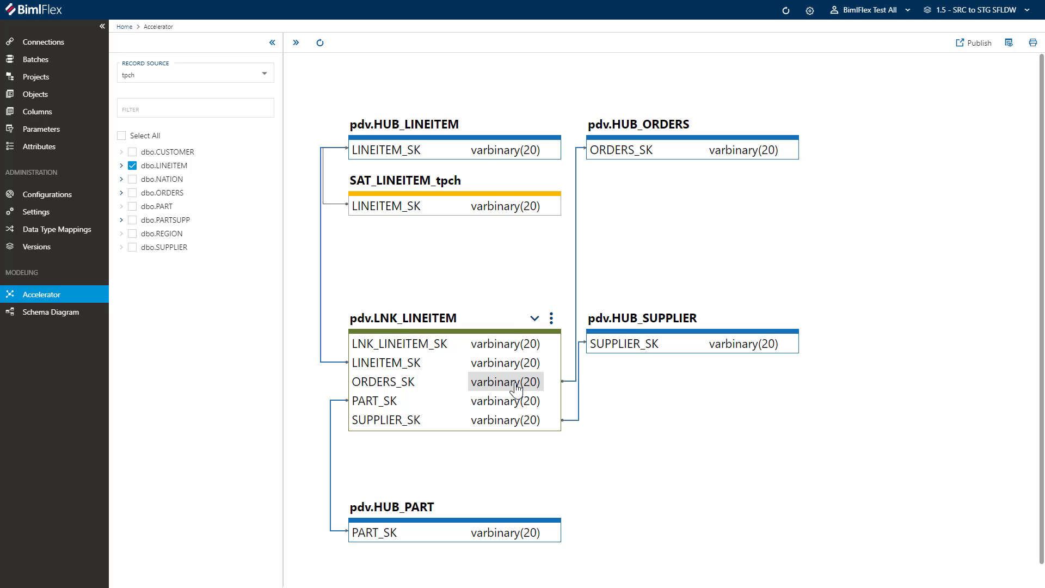
Step: Filter the settings for "hash" and examine the HashAlgorithm setting's value
click(39, 212)
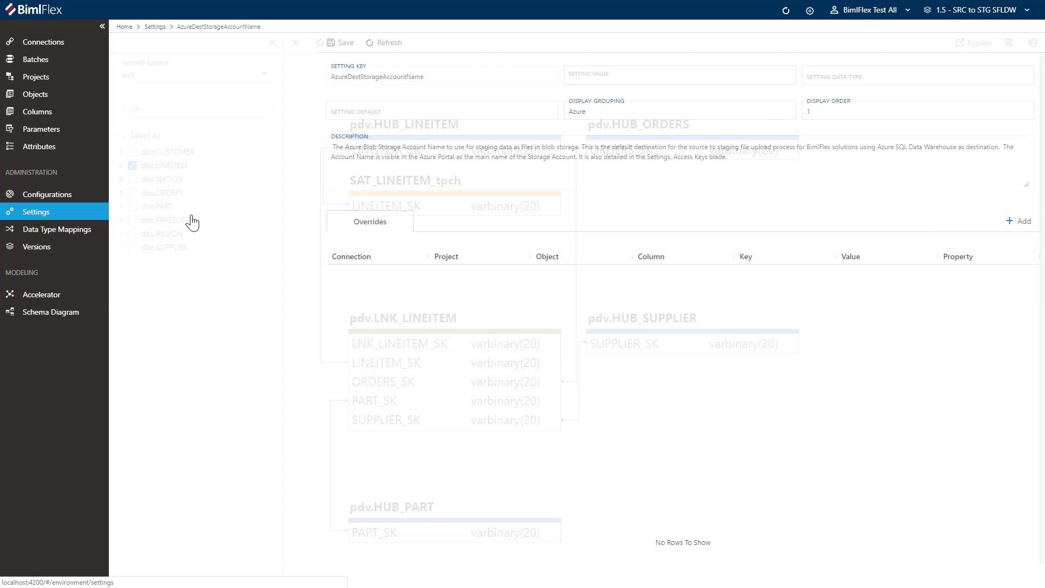
click(292, 67)
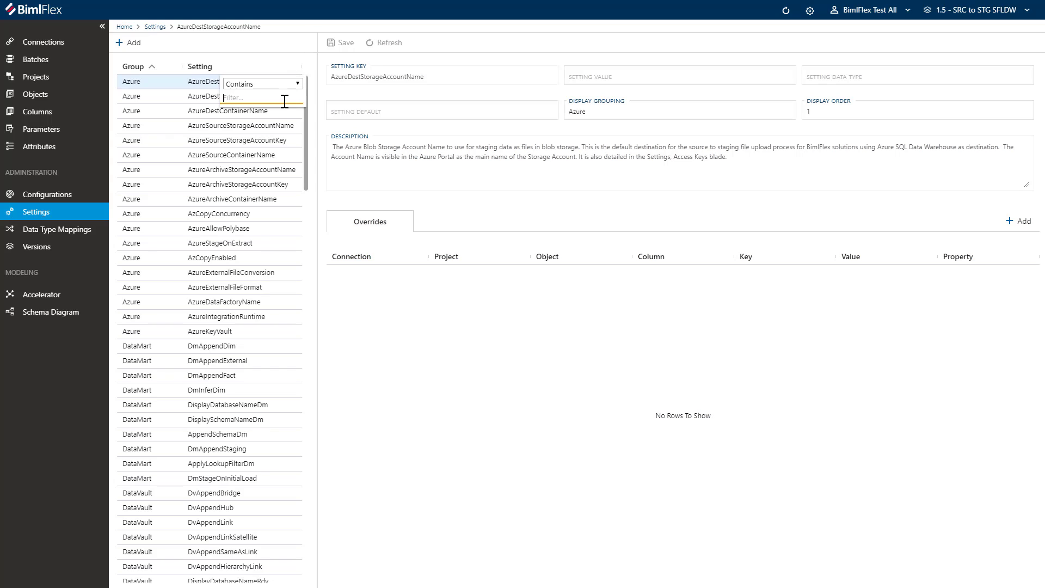
text(hash)
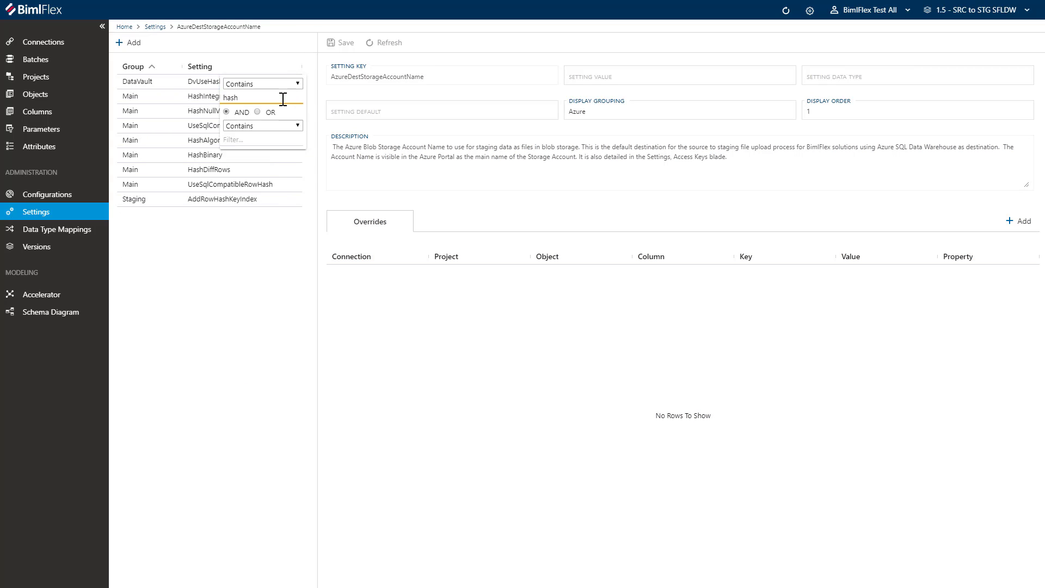
click(263, 258)
click(230, 142)
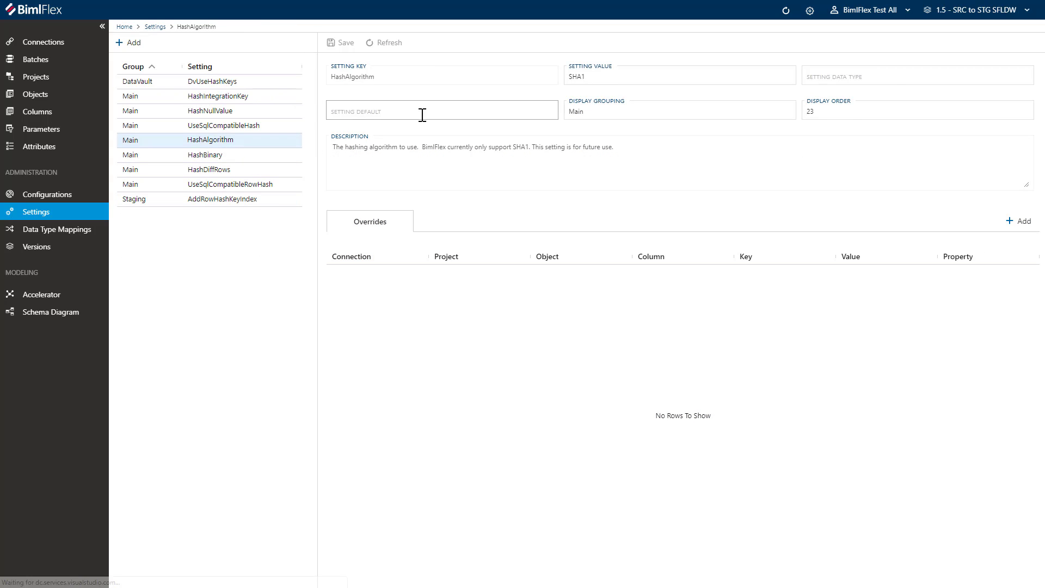
click(606, 81)
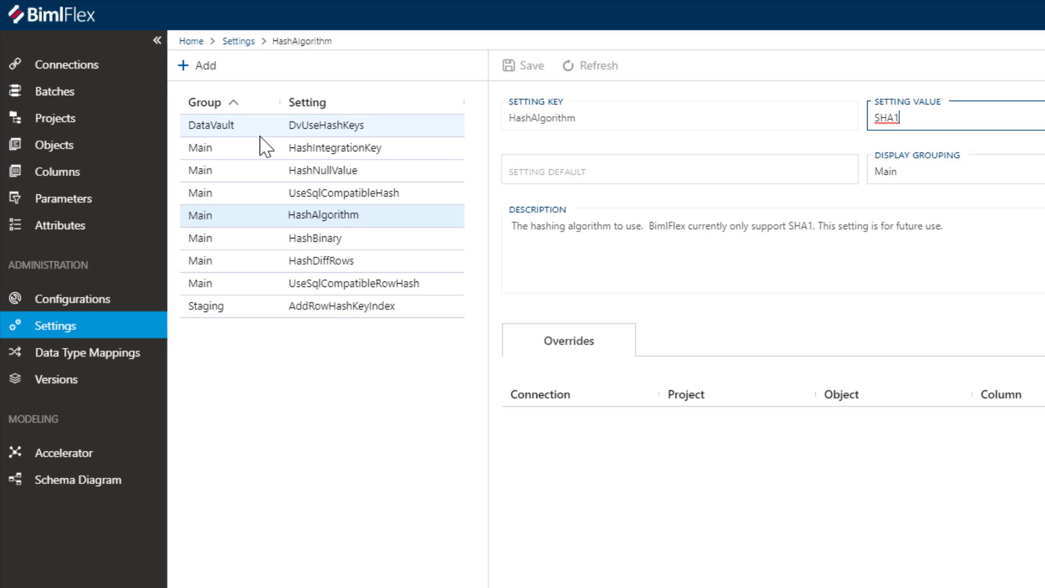
Step: Set the DvUseHashKeys setting to N and save it
click(308, 130)
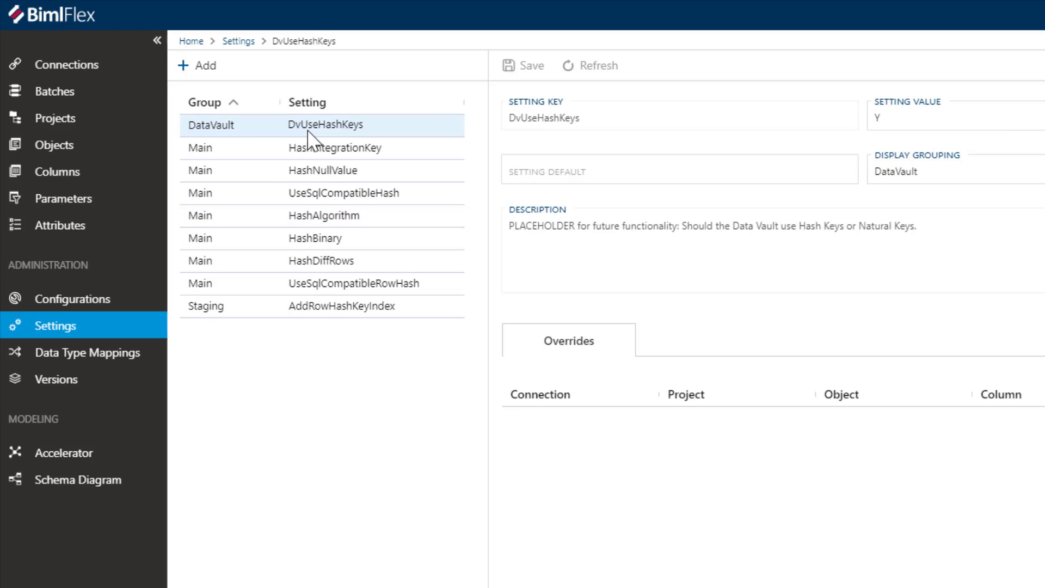
click(887, 117)
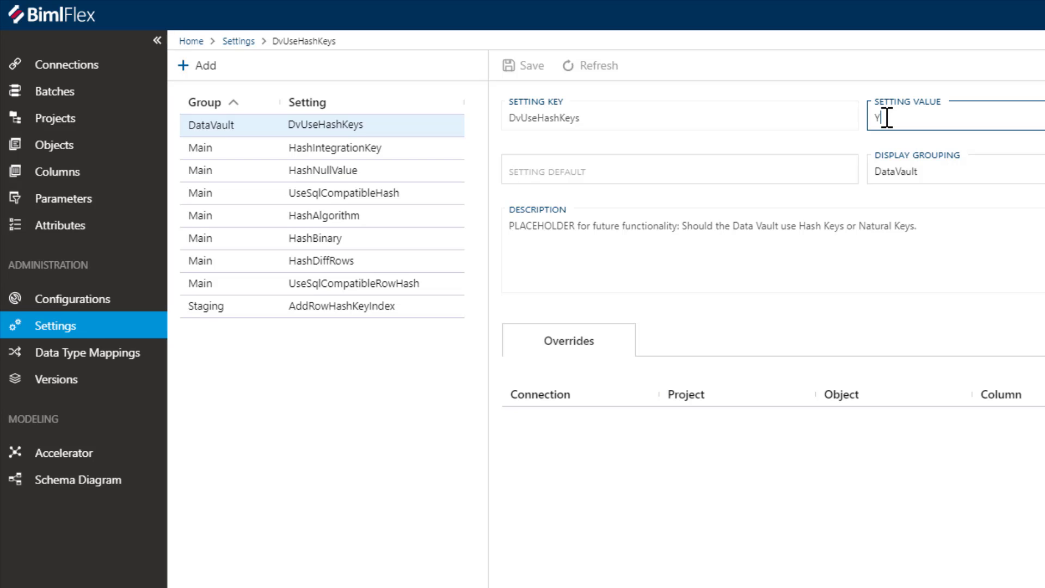
key(BackSpace)
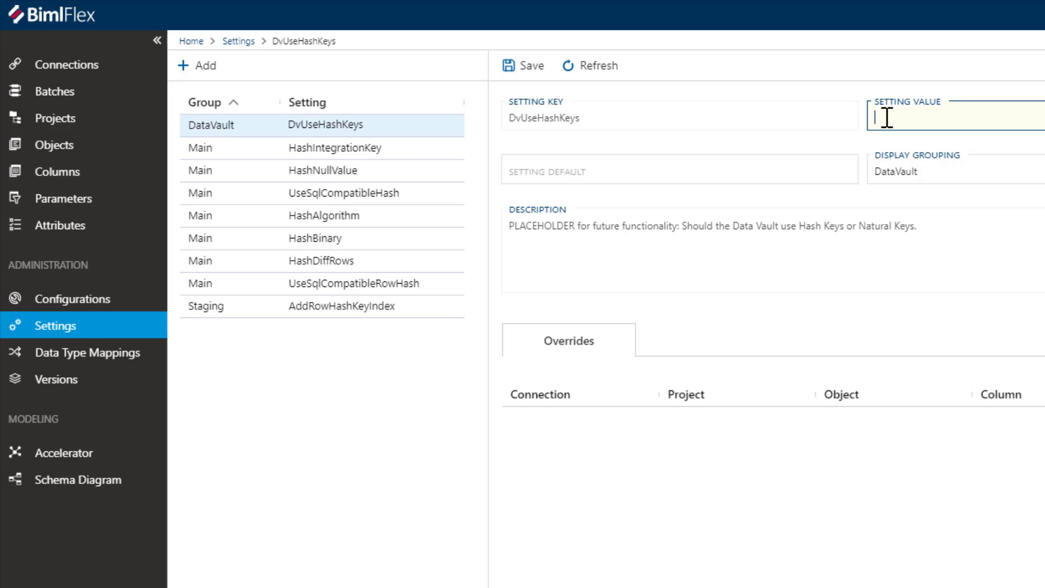
text(N)
click(865, 116)
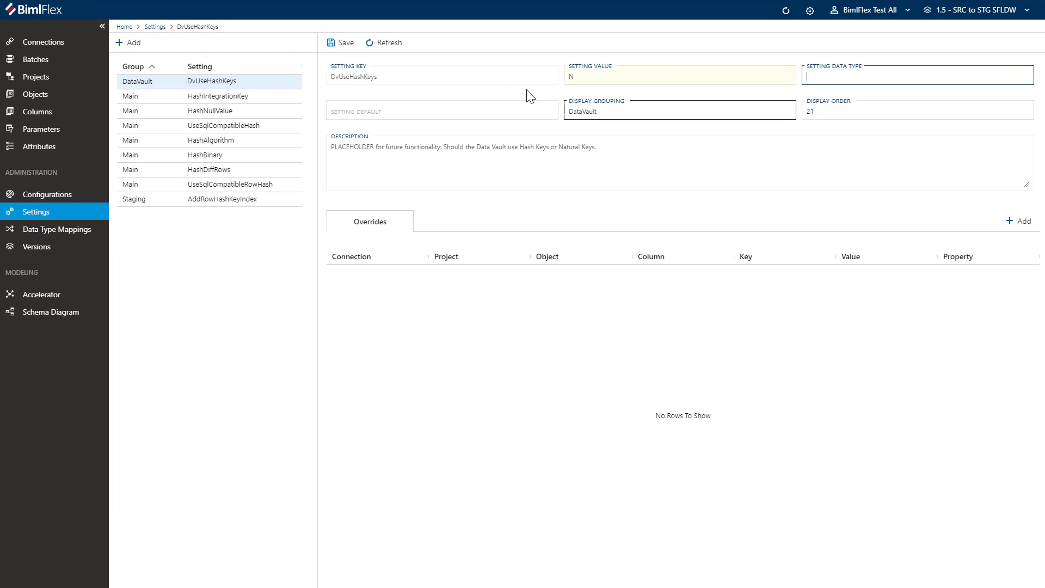
click(338, 46)
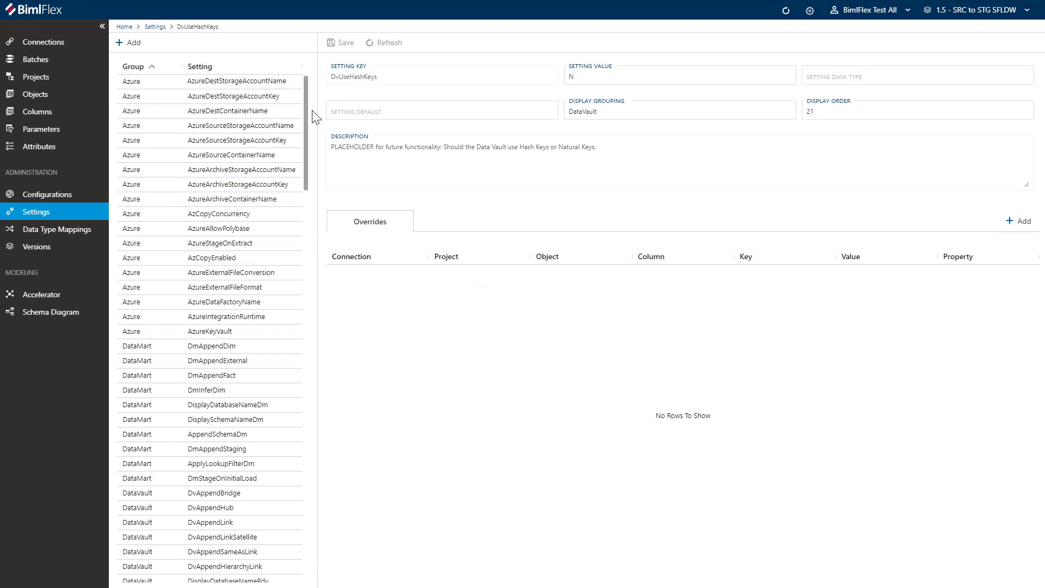
Step: Reopen the Accelerator with only the Data Vault diagram for dbo.LINEITEM shown and refresh its layout
click(44, 296)
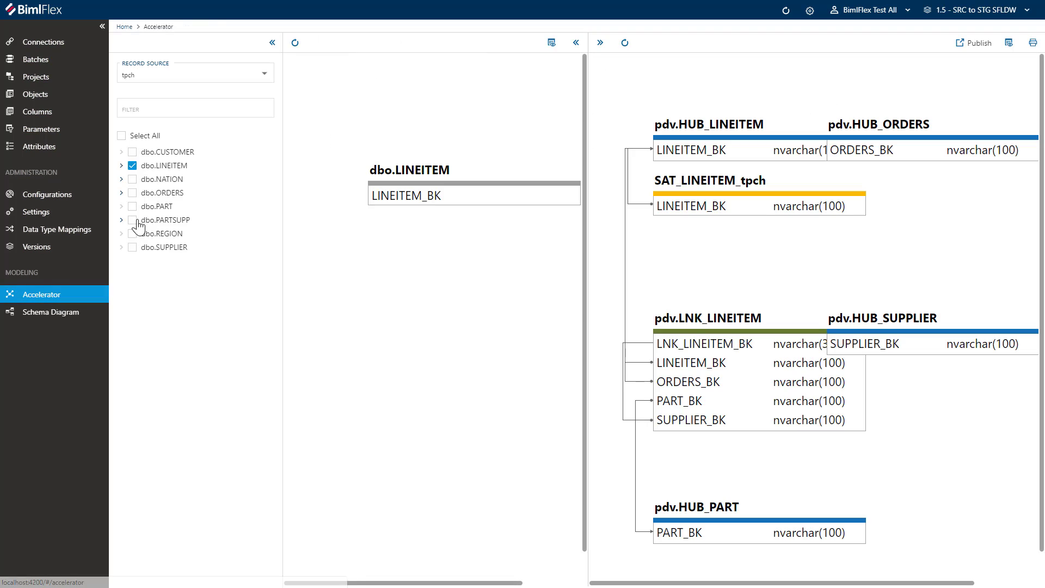
click(576, 43)
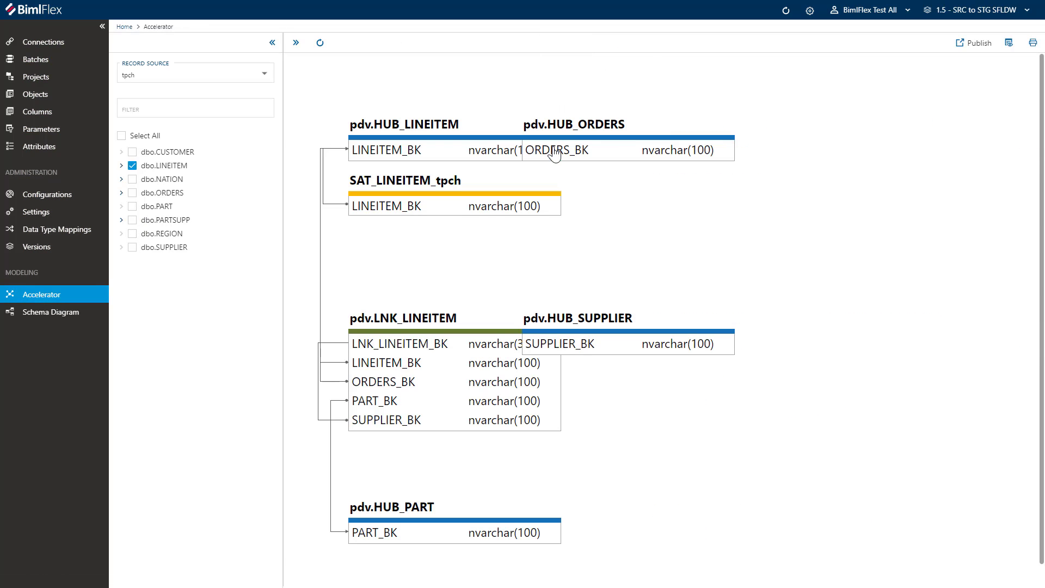
click(320, 43)
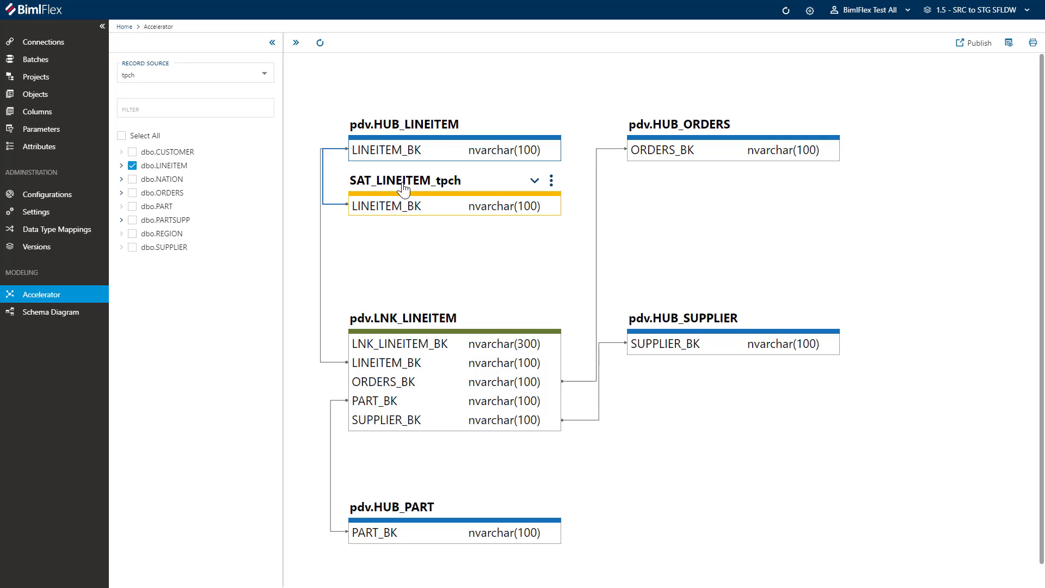
Step: Include all tpch source tables in the model and publish it to connection SF_TPCH_RDV and project SF_LOAD_TPCH_RDV
click(122, 137)
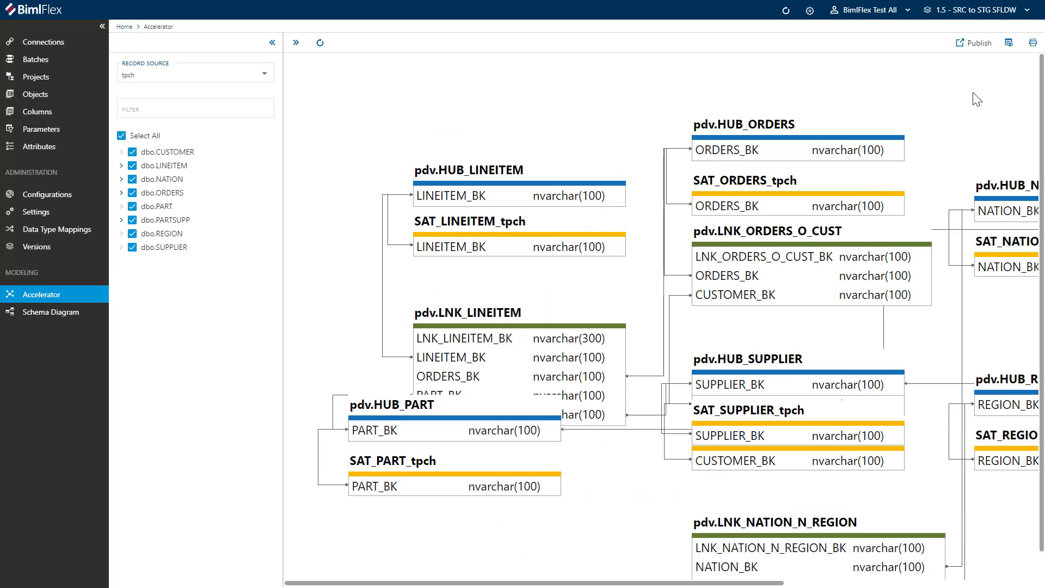
click(325, 46)
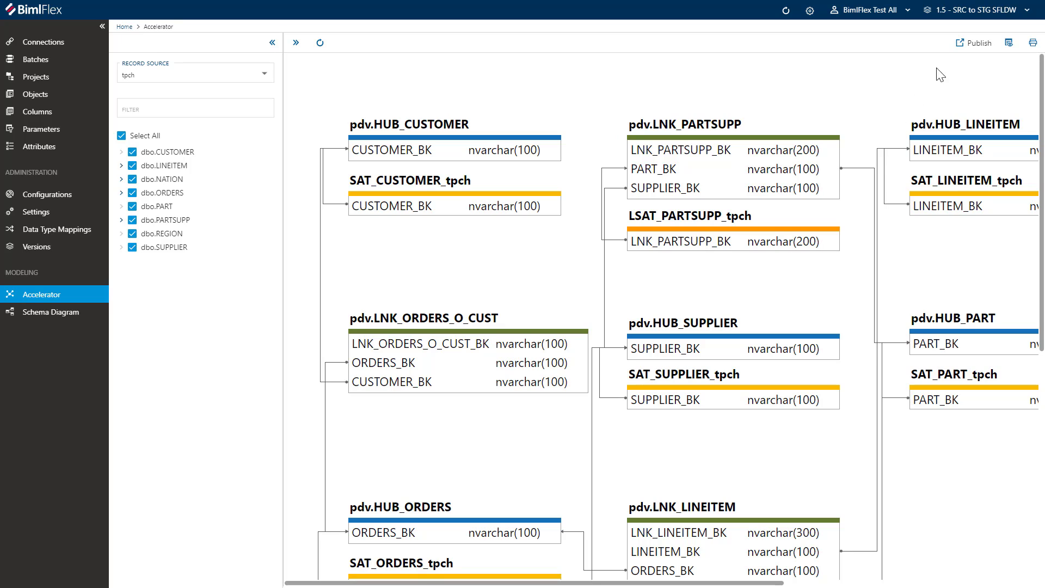
click(965, 48)
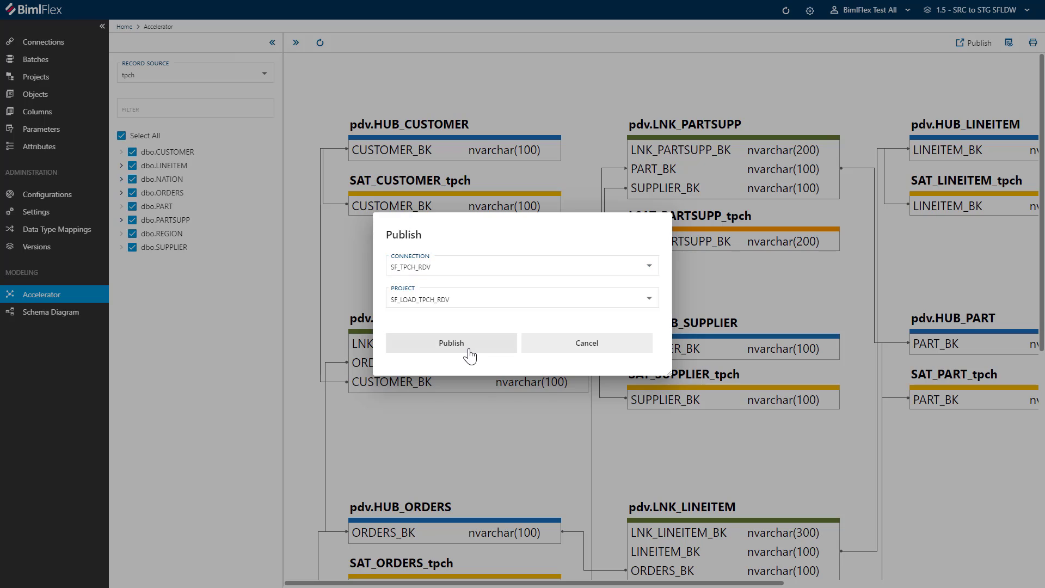
click(451, 343)
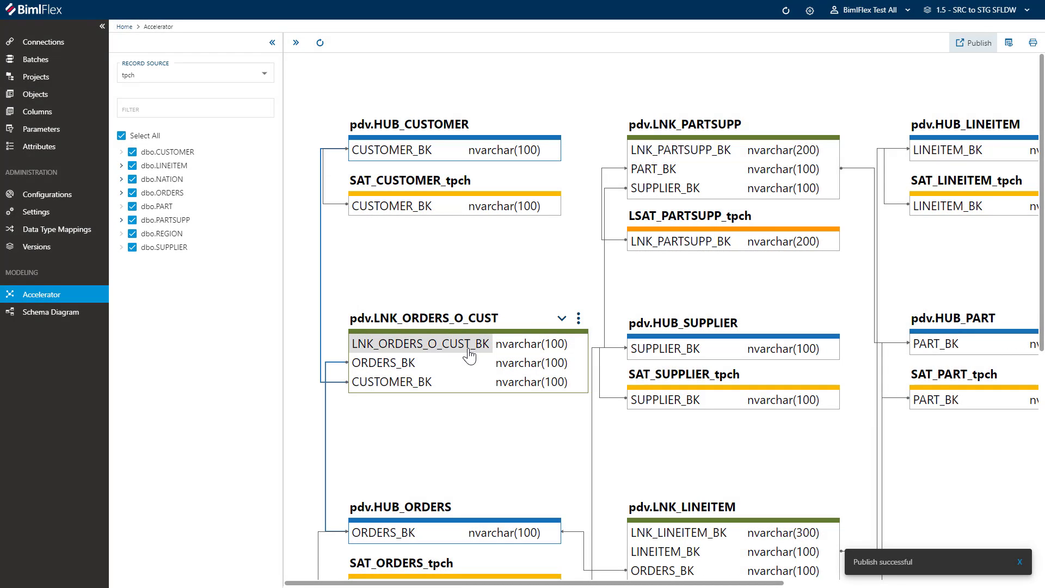
Step: Open the dbo.PARTSUPP object and examine the target mapping of its PS_AVAILQTY column
click(26, 98)
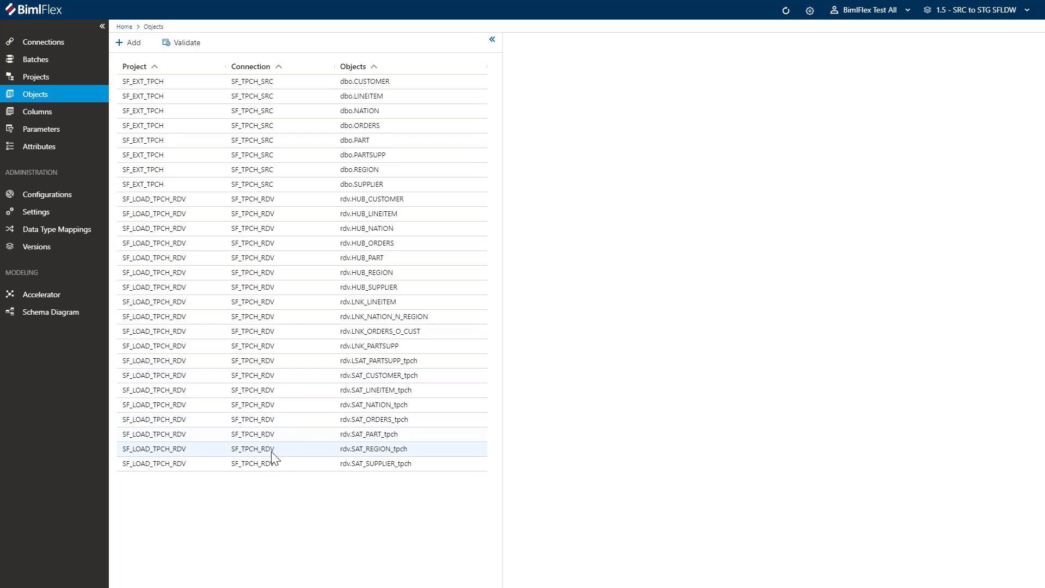
click(266, 158)
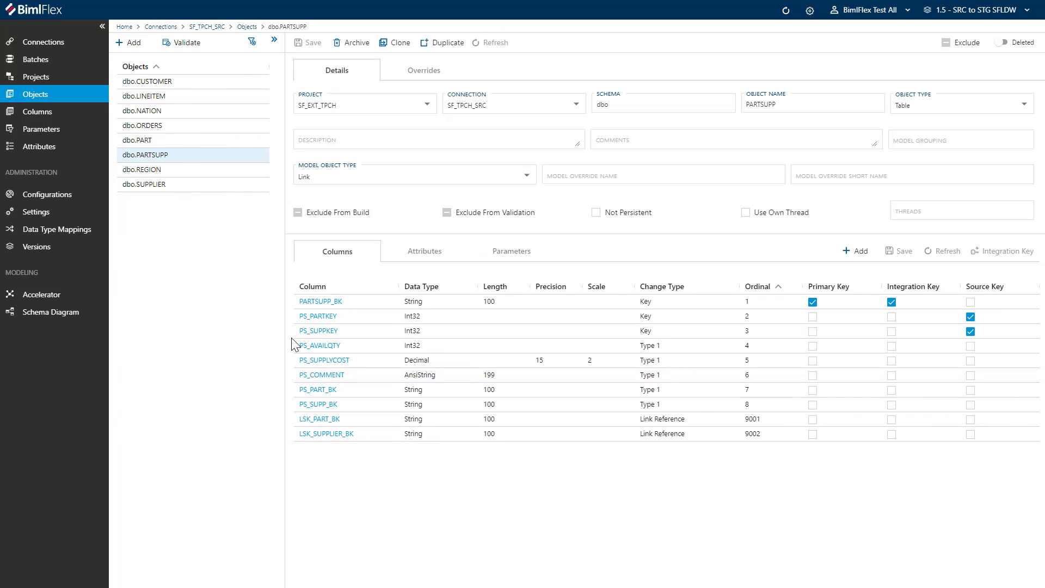
click(309, 342)
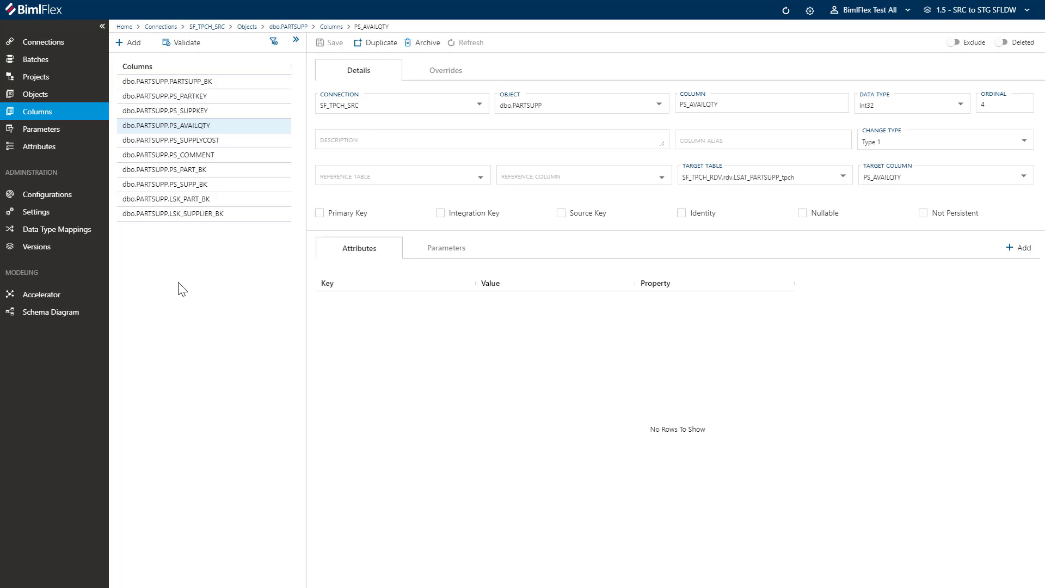
Step: Open the details of the SF_TPCH_SRC connection
click(44, 45)
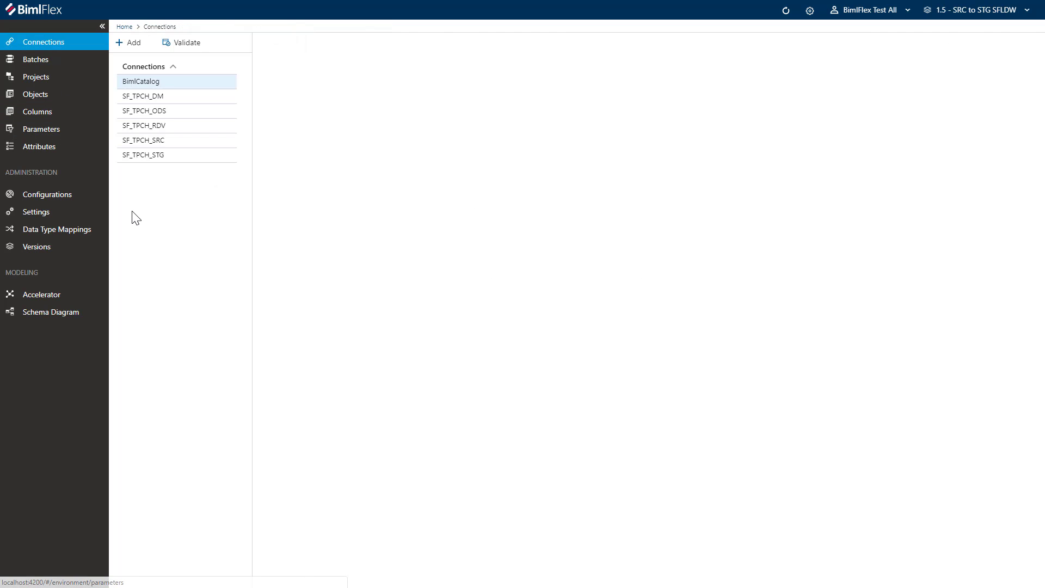
click(151, 143)
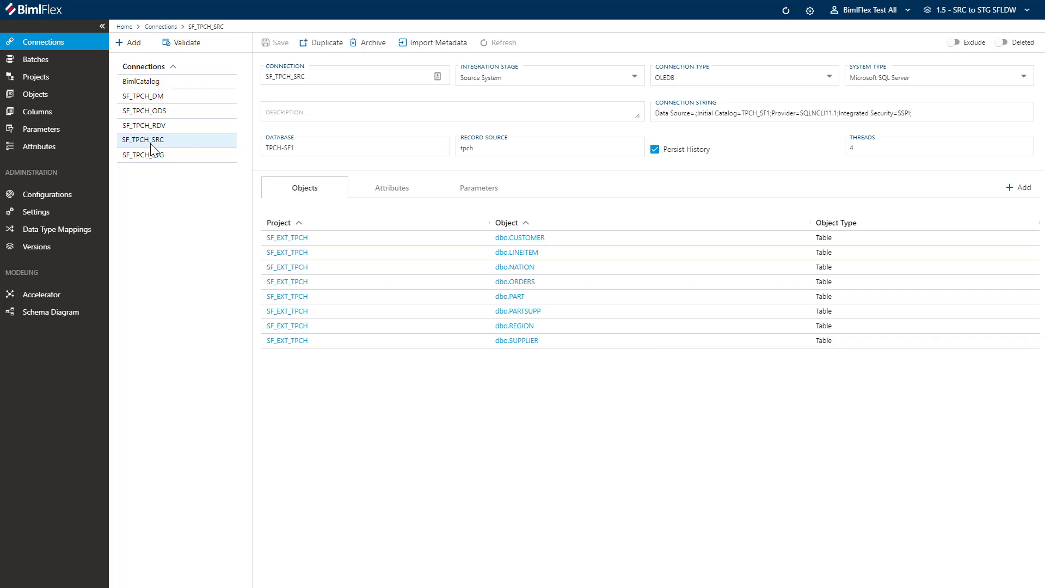
Step: Set the thread count of the SF_TPCH_SRC connection to 4 and save the connection
click(858, 147)
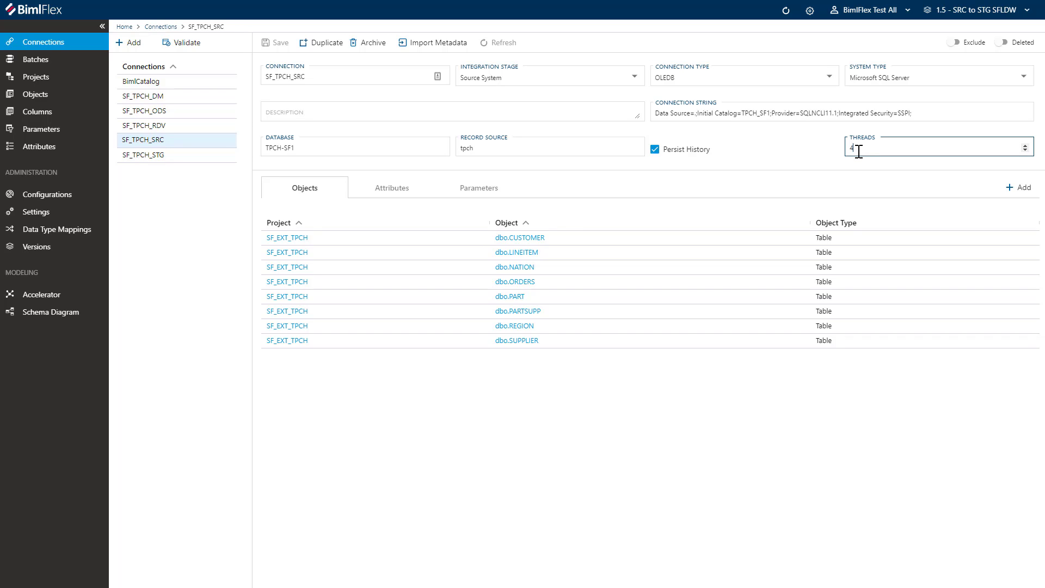
key(BackSpace)
text(2)
key(Tab)
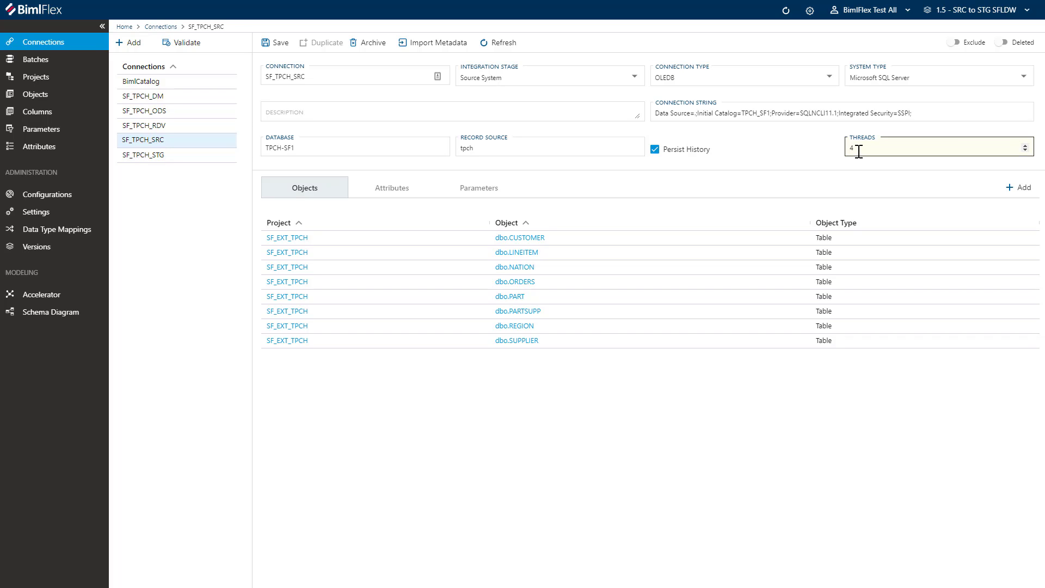
click(280, 47)
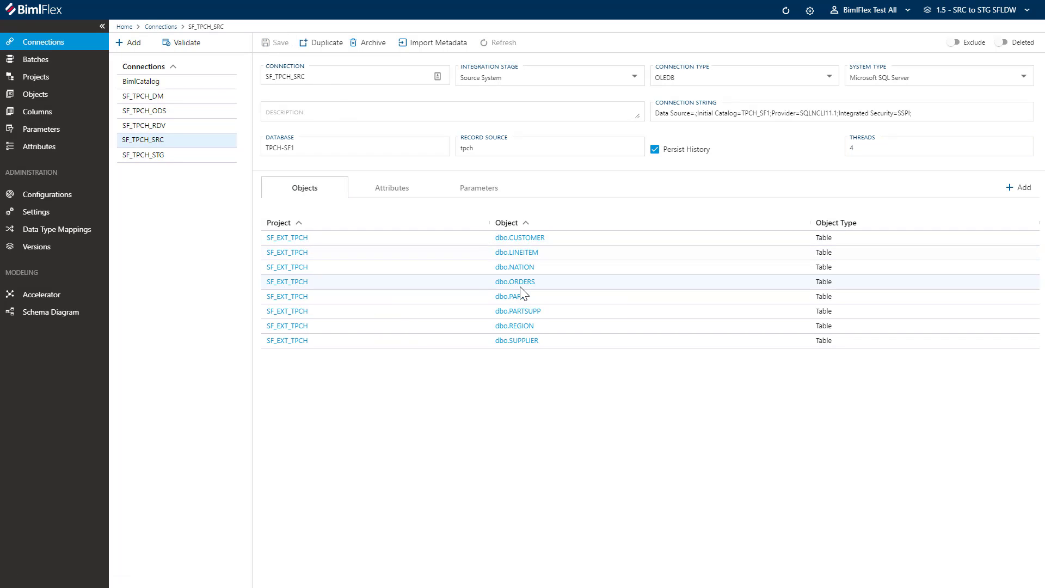
Step: Open the dbo.LINEITEM source object, set its thread count to 8 and save it
click(523, 254)
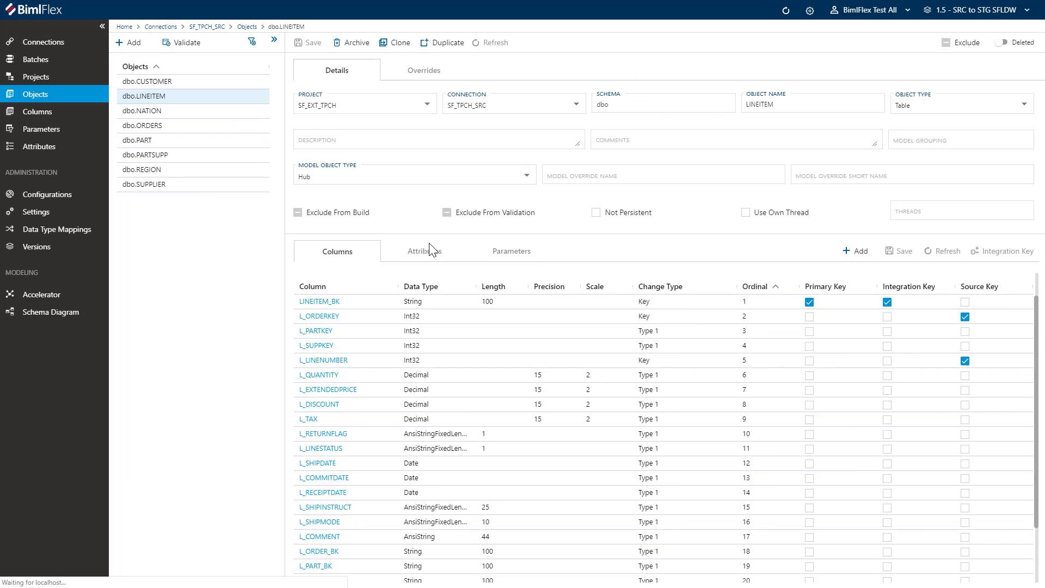
click(902, 215)
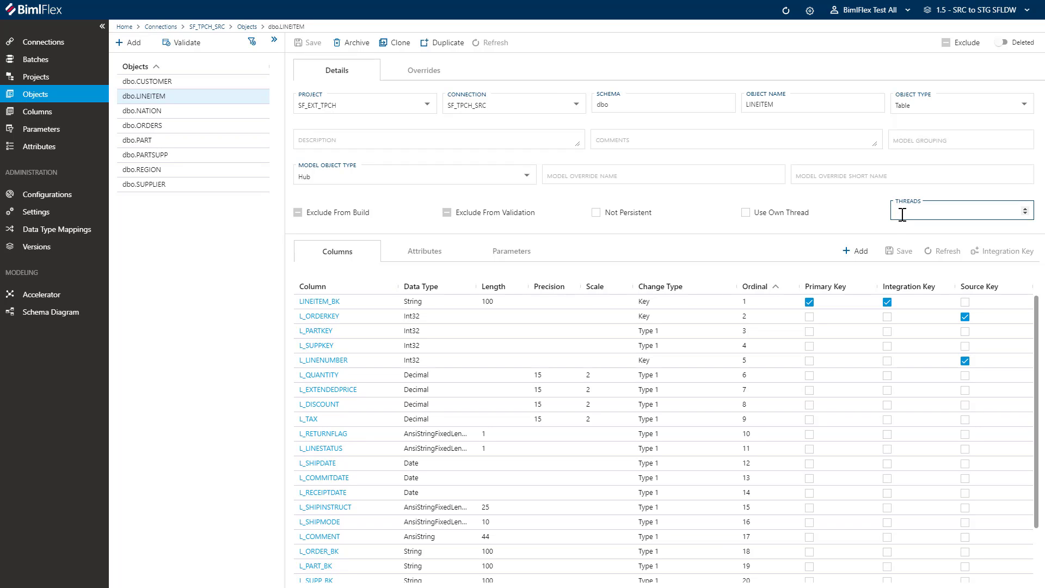
text(8)
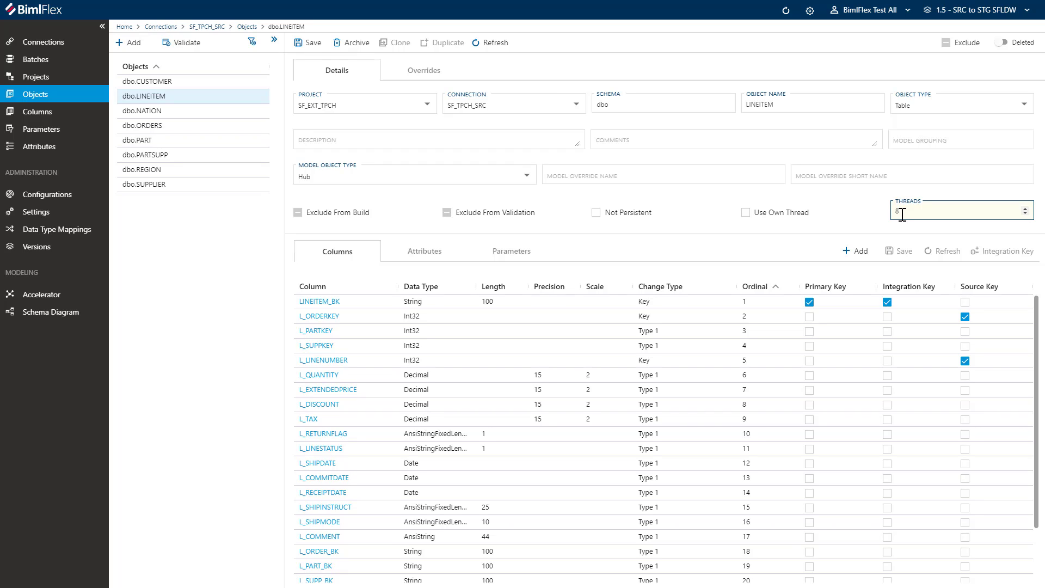
key(Tab)
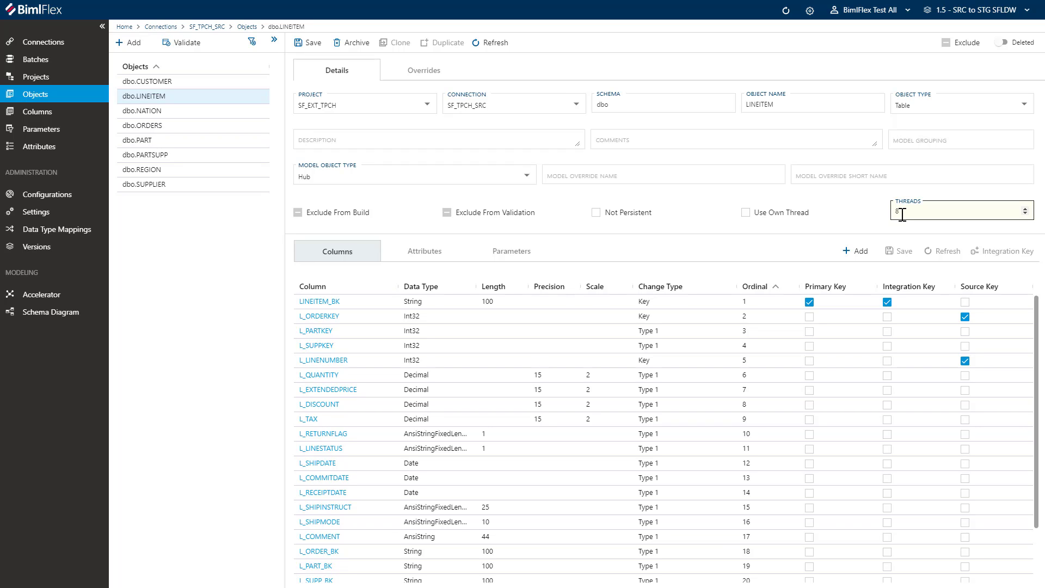
click(308, 43)
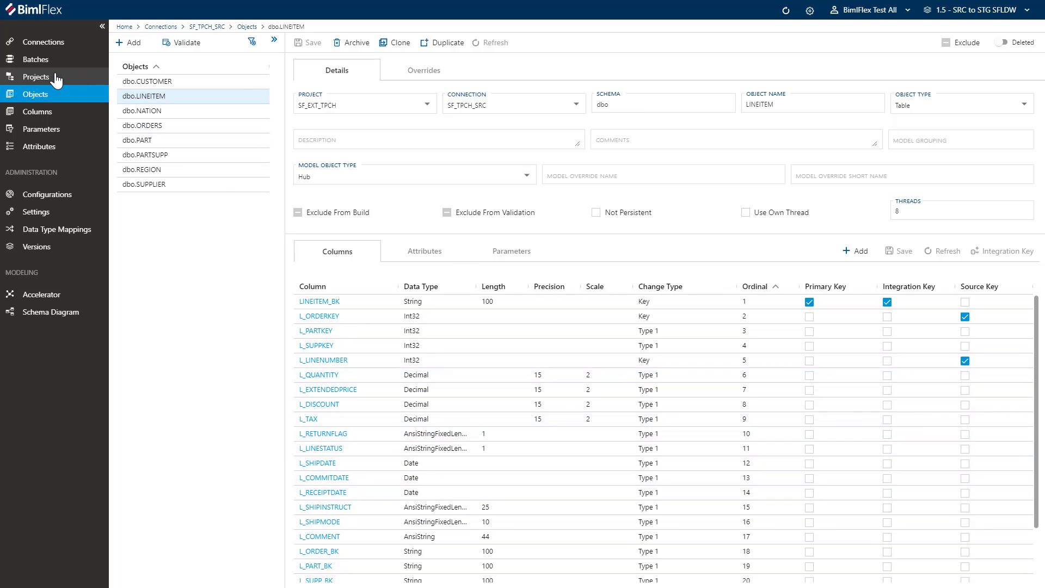
Step: Check the SF_LOAD_TPCH_RDV project and duplicate the batch of the same name as SF_LOAD_TPCH_RDV_2
click(56, 79)
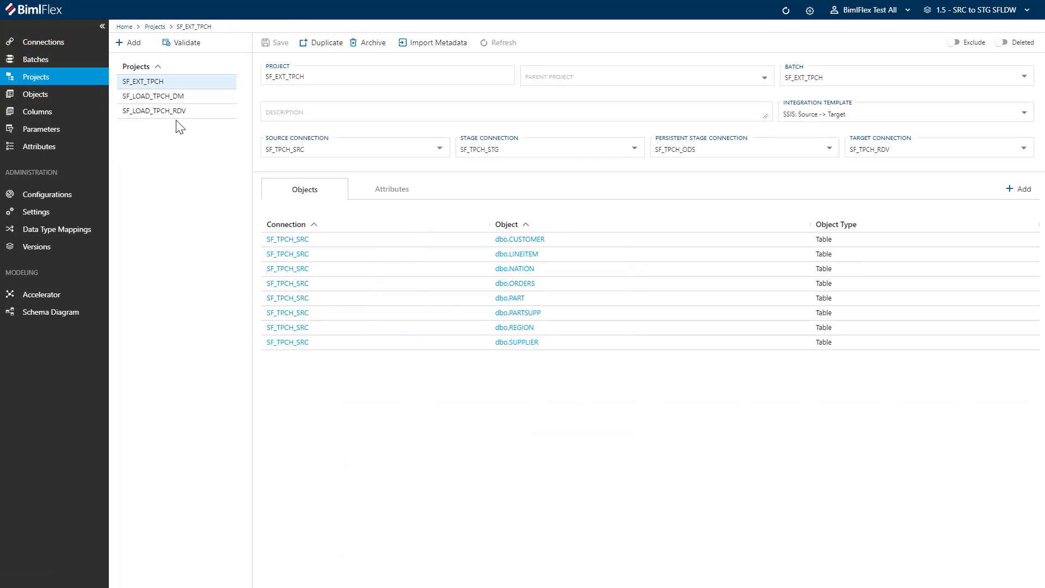
click(176, 112)
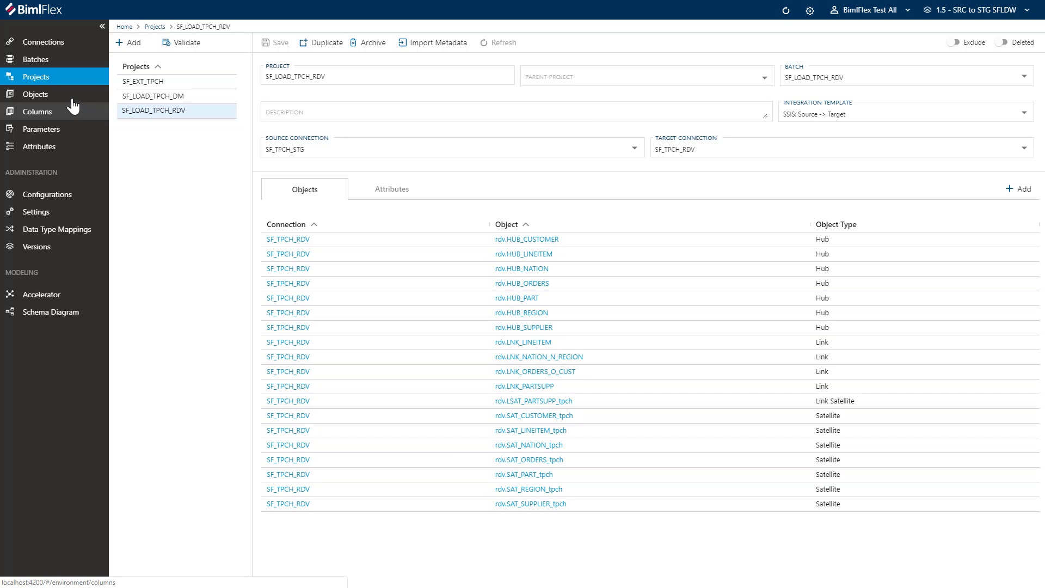
click(32, 61)
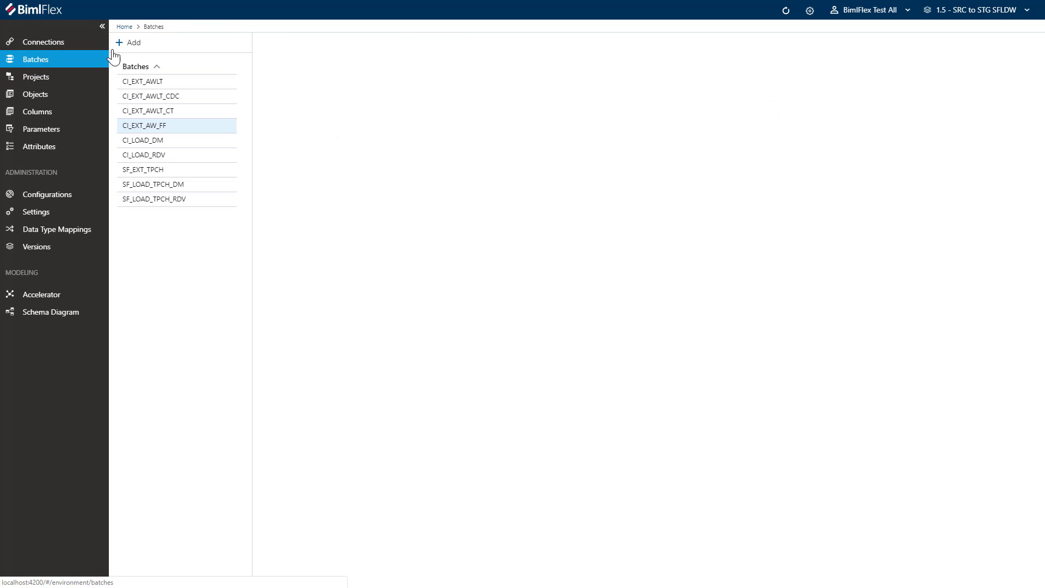
click(166, 199)
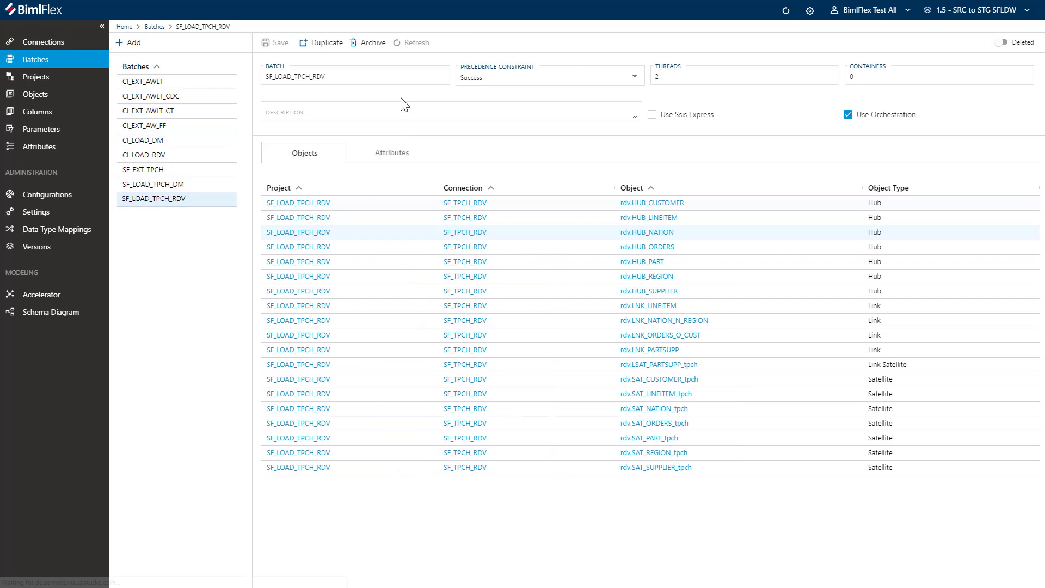
click(324, 45)
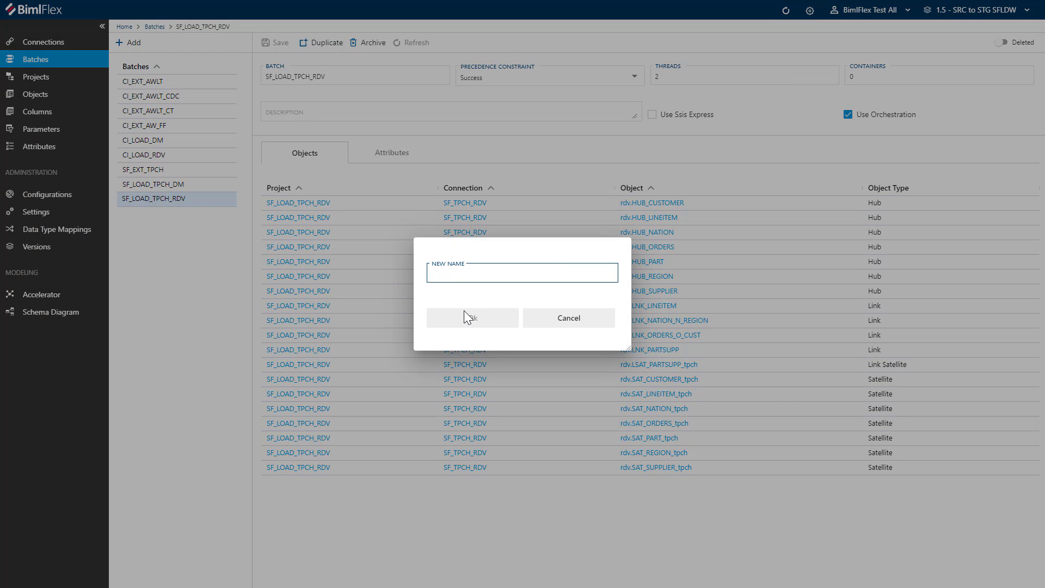
text(SF_LOAD_TPCH_RDV_2)
drag(499, 276, 390, 274)
key(ctrl+c)
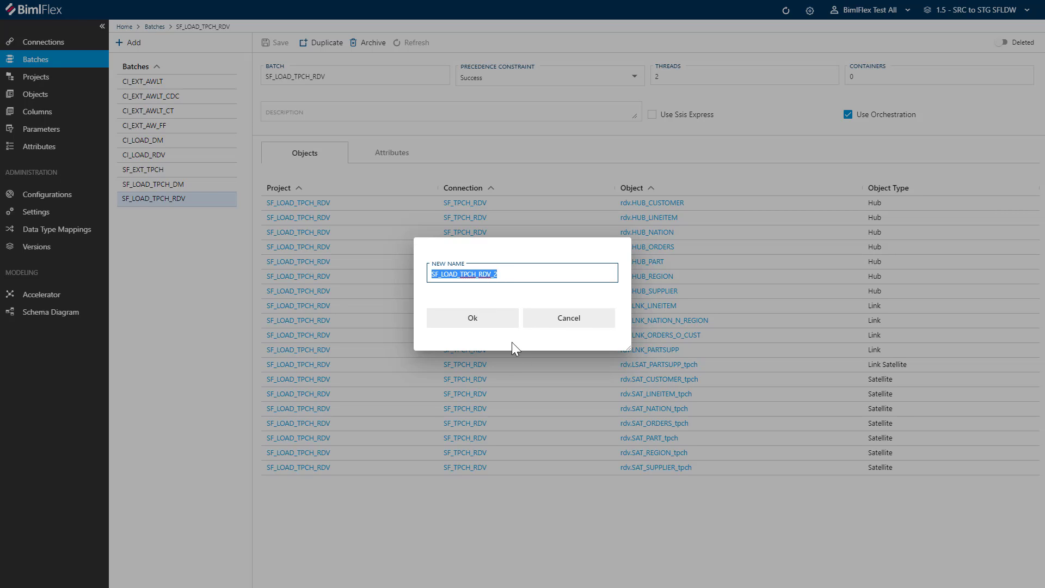
click(488, 323)
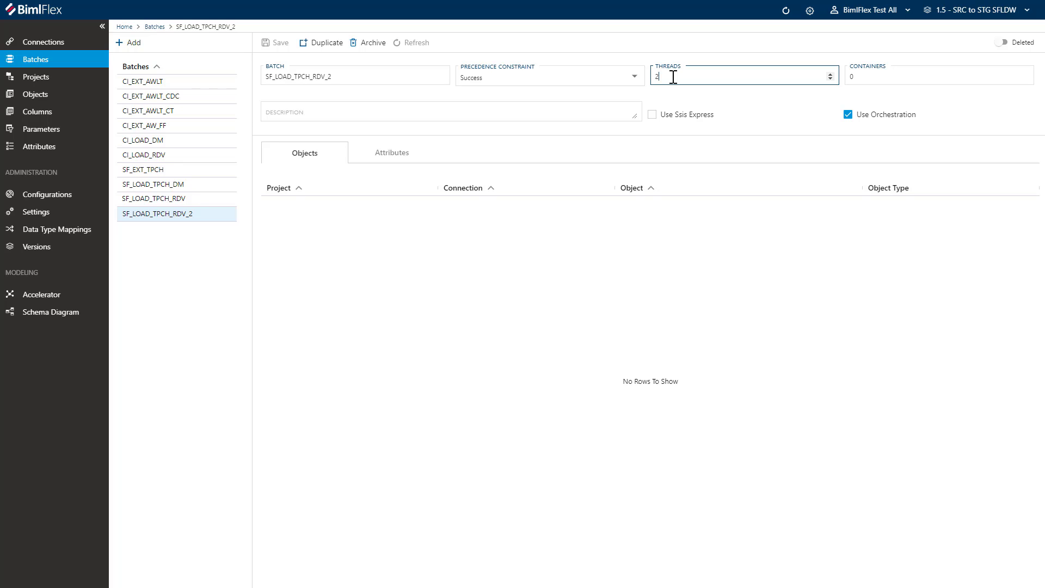
Step: Set the thread count of the SF_LOAD_TPCH_RDV_2 batch to 4 and save the batch
key(BackSpace)
text(4)
click(276, 43)
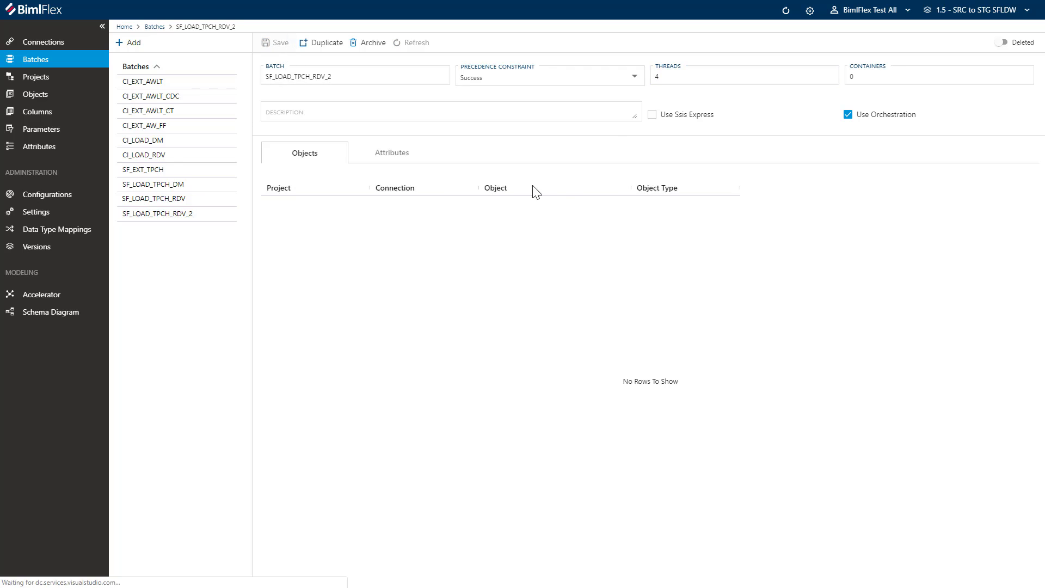
Step: Open rdv.SAT_ORDERS_tpch from the SF_LOAD_TPCH_RDV batch and examine the projects it can be assigned to
click(181, 200)
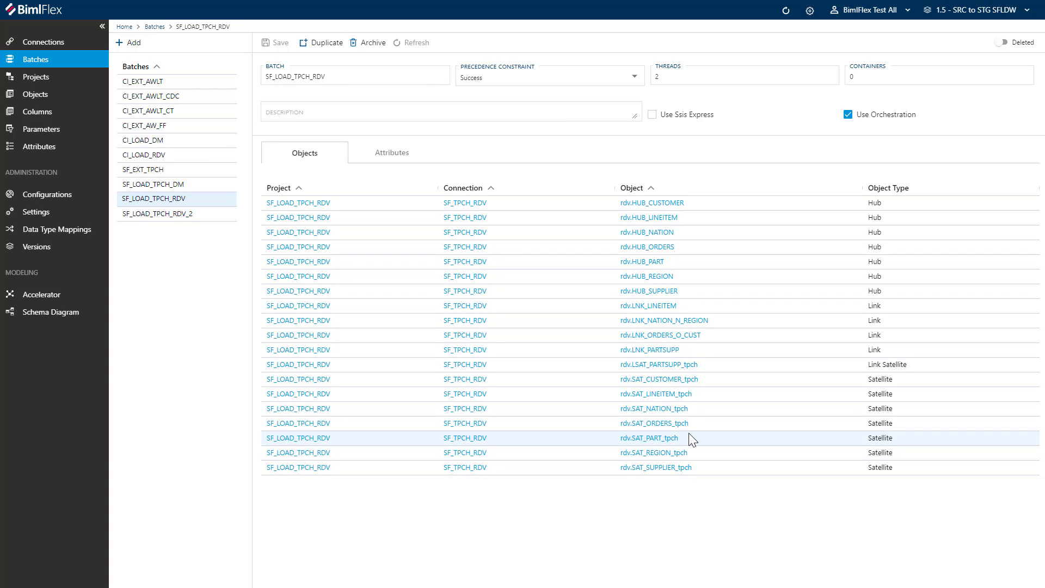
click(635, 423)
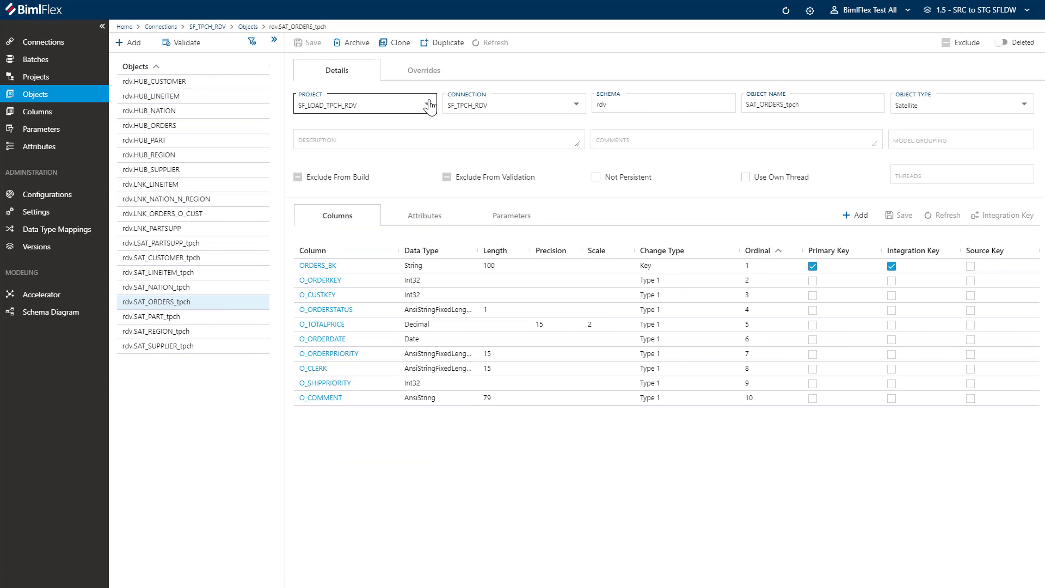
click(428, 110)
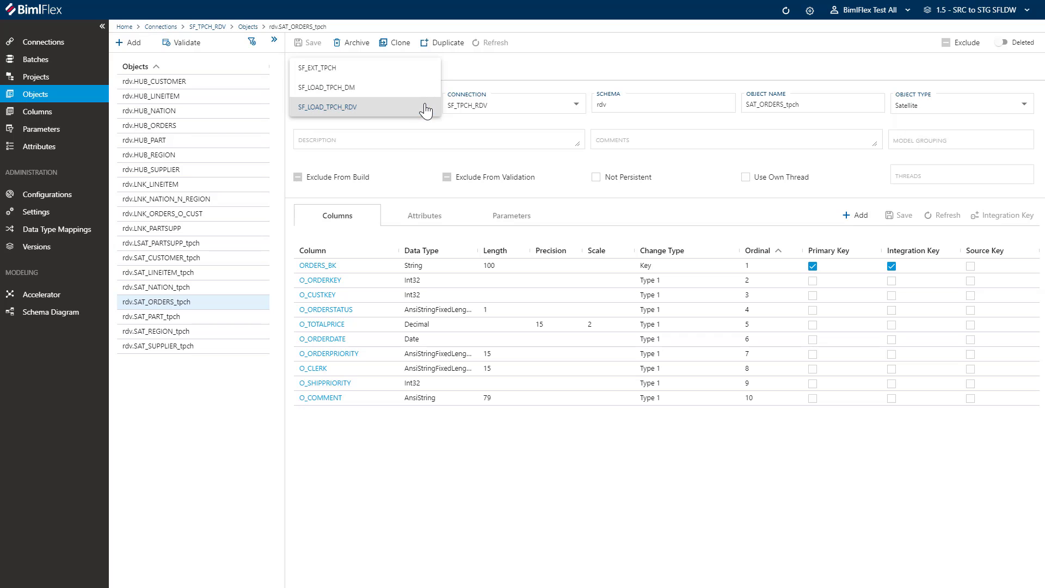
click(392, 105)
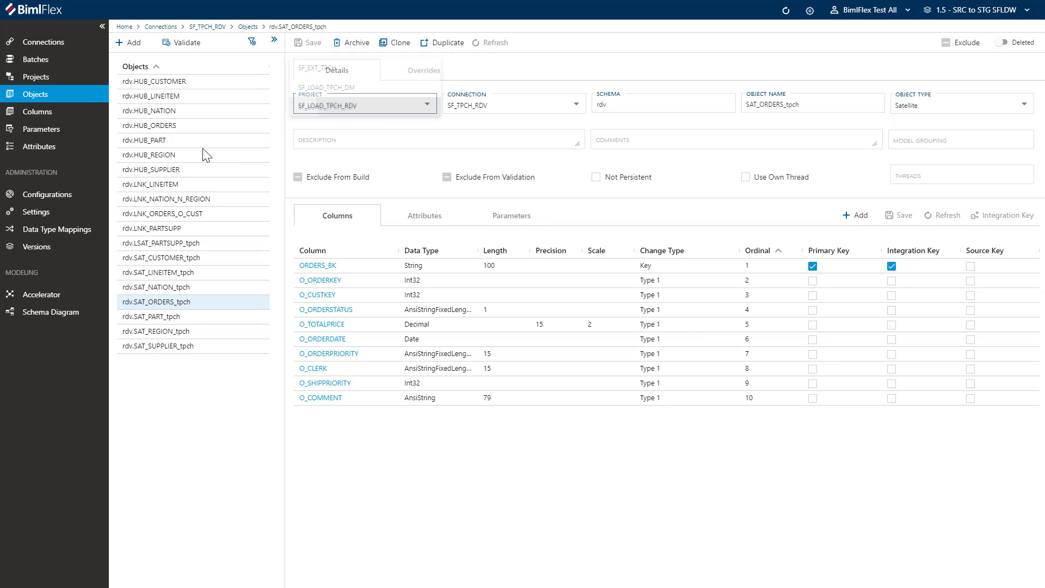
Step: Duplicate the SF_LOAD_TPCH_RDV project as SF_LOAD_TPCH_RDV_2
click(38, 77)
click(163, 111)
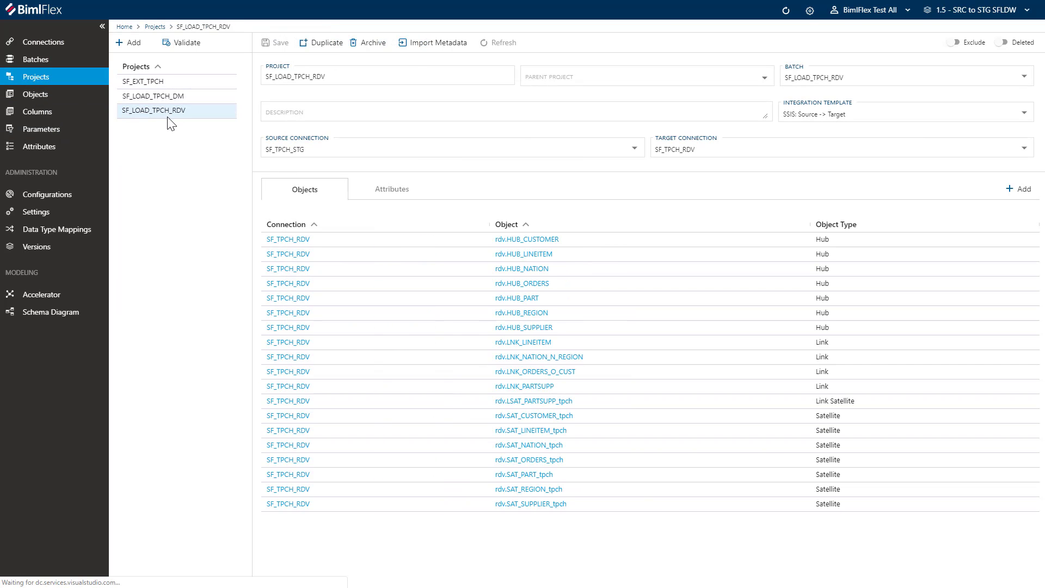
click(318, 43)
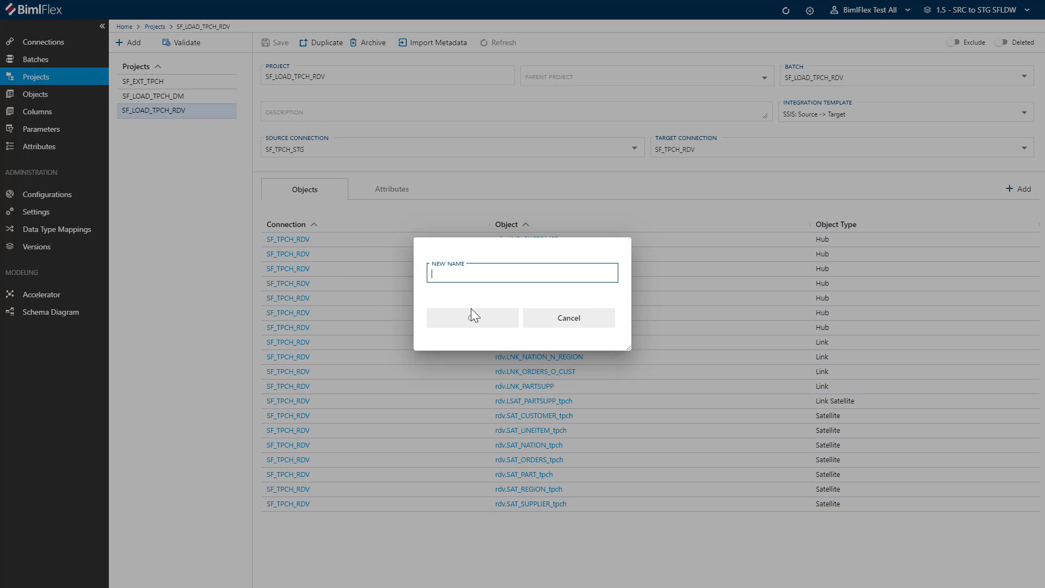
key(ctrl+v)
text(_2)
click(452, 323)
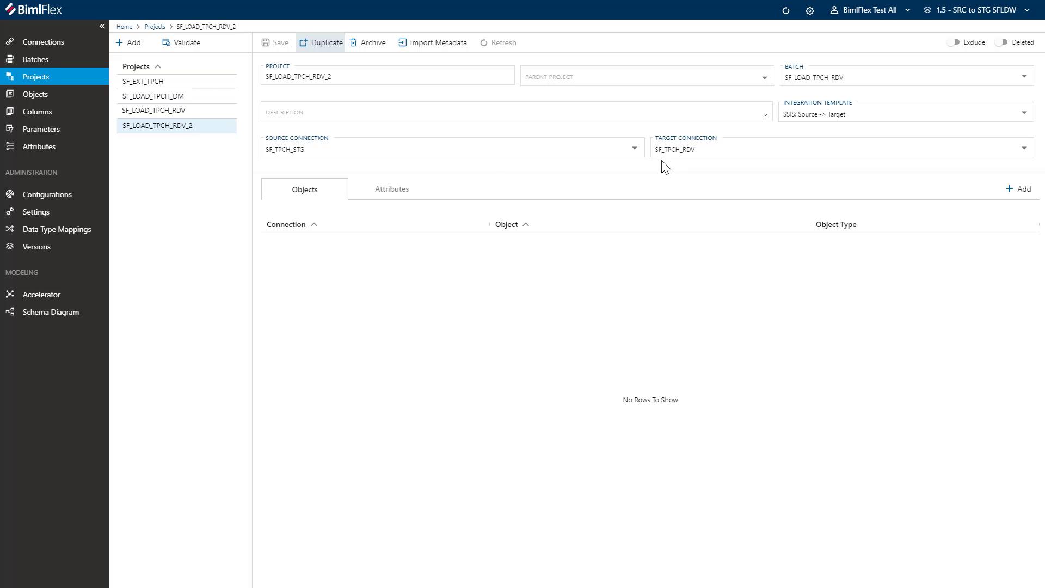
Step: Assign the SF_LOAD_TPCH_RDV_2 project to the SF_LOAD_TPCH_RDV_2 batch, save it, and duplicate the project as SF_LOAD_TPCH_RDV_1
click(832, 89)
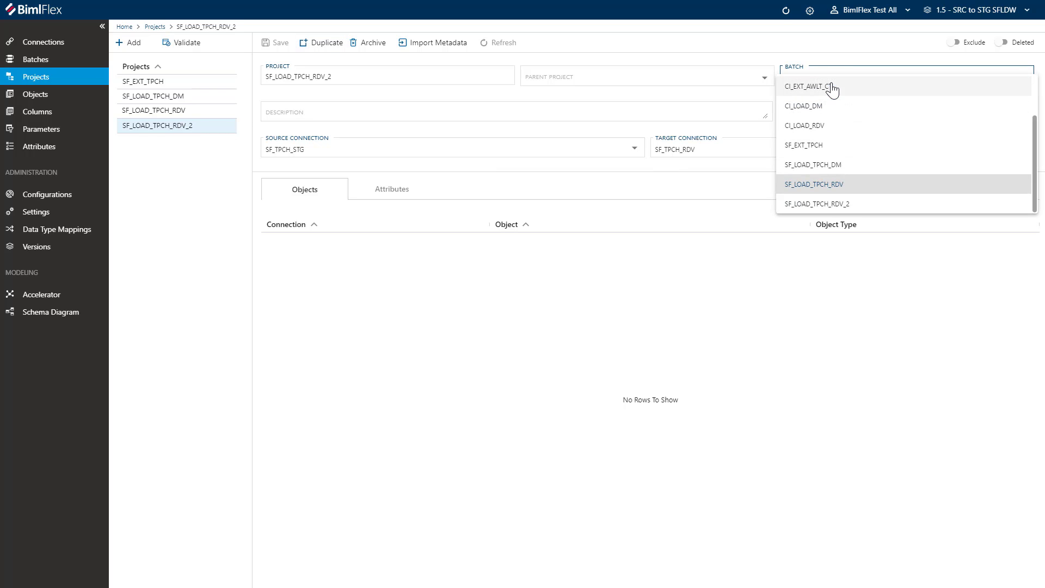
click(820, 205)
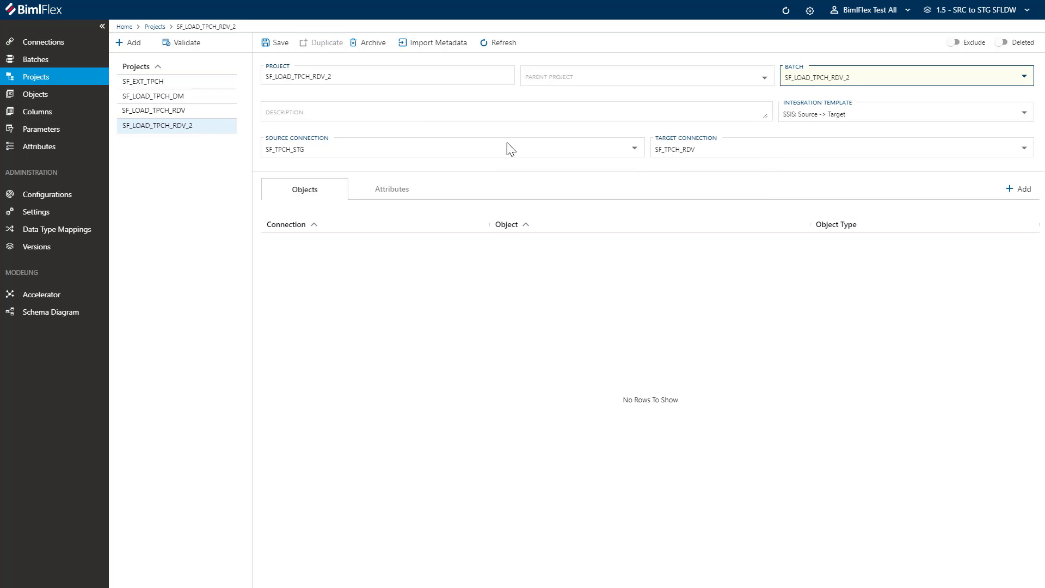
click(275, 44)
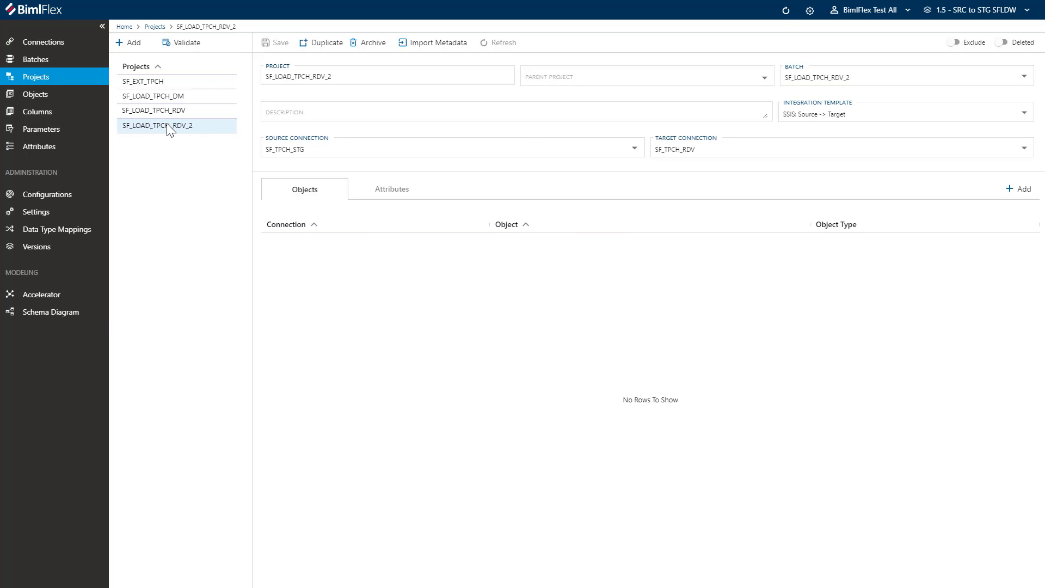
click(328, 48)
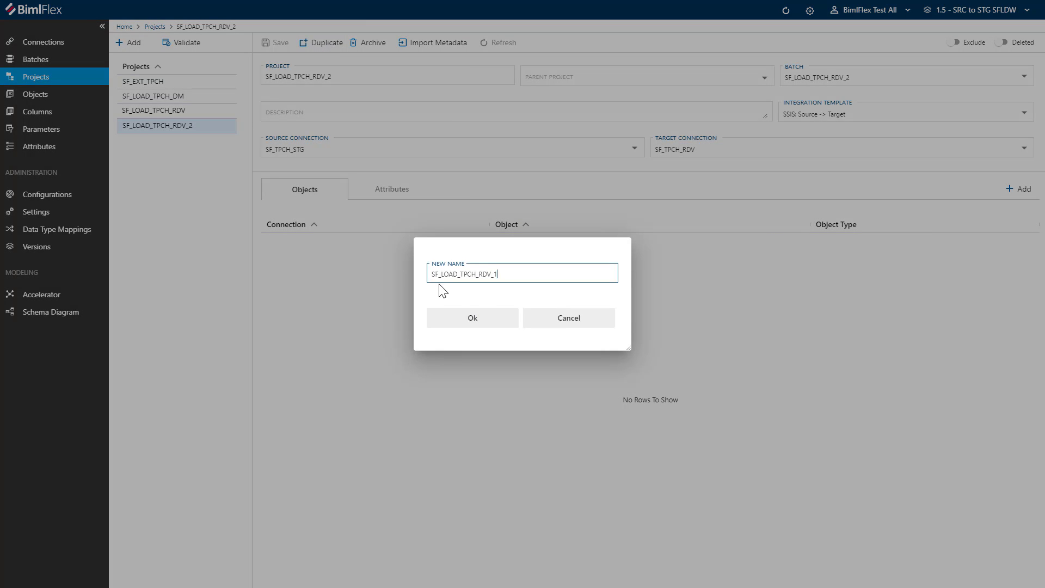
click(471, 309)
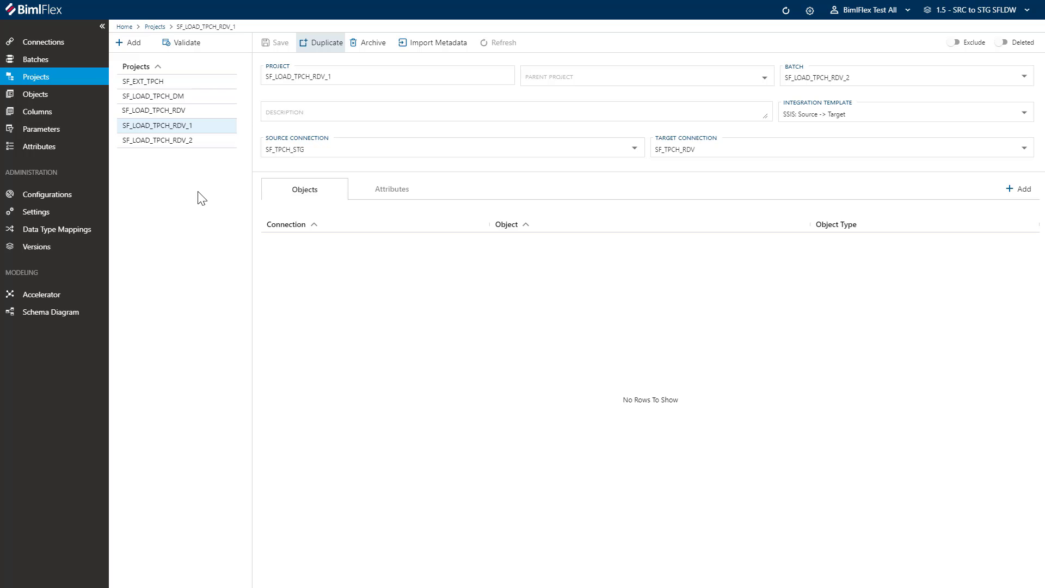
Step: Rename the SF_LOAD_TPCH_RDV batch as SF_LOAD_TPCH_RDV_1 and save it
click(35, 60)
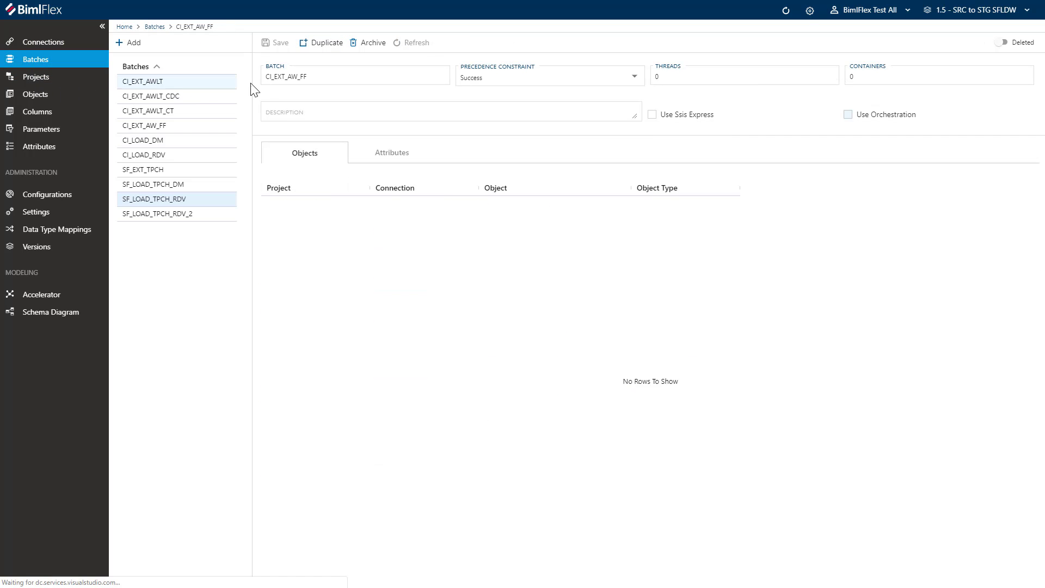
click(163, 214)
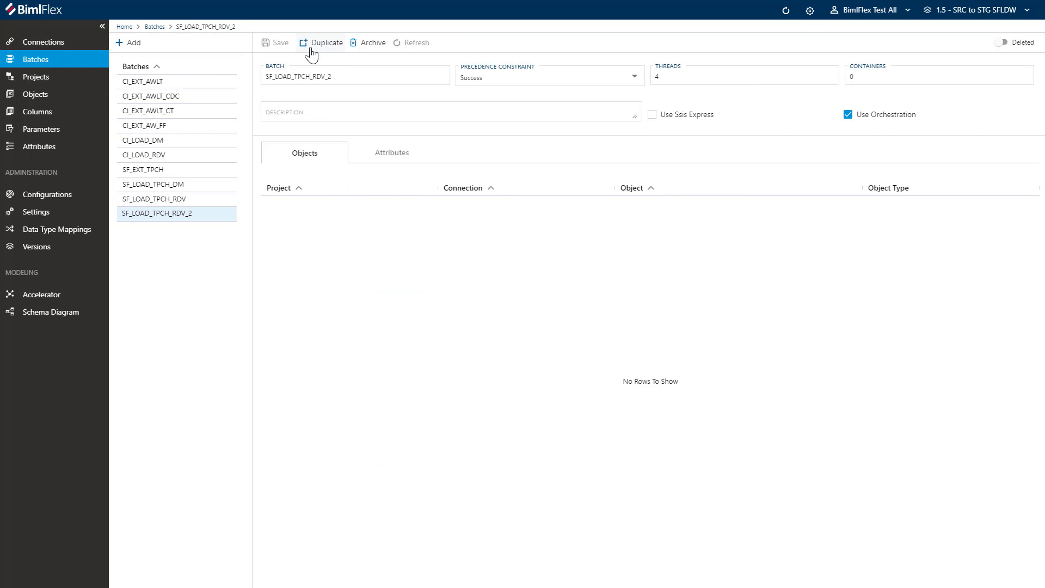
click(179, 200)
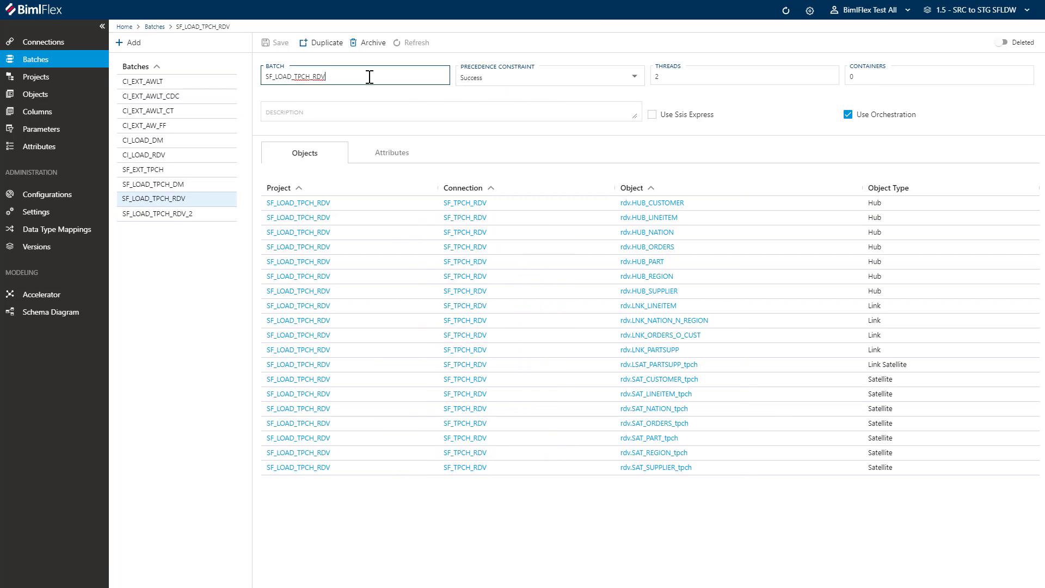
text(_1)
key(Tab)
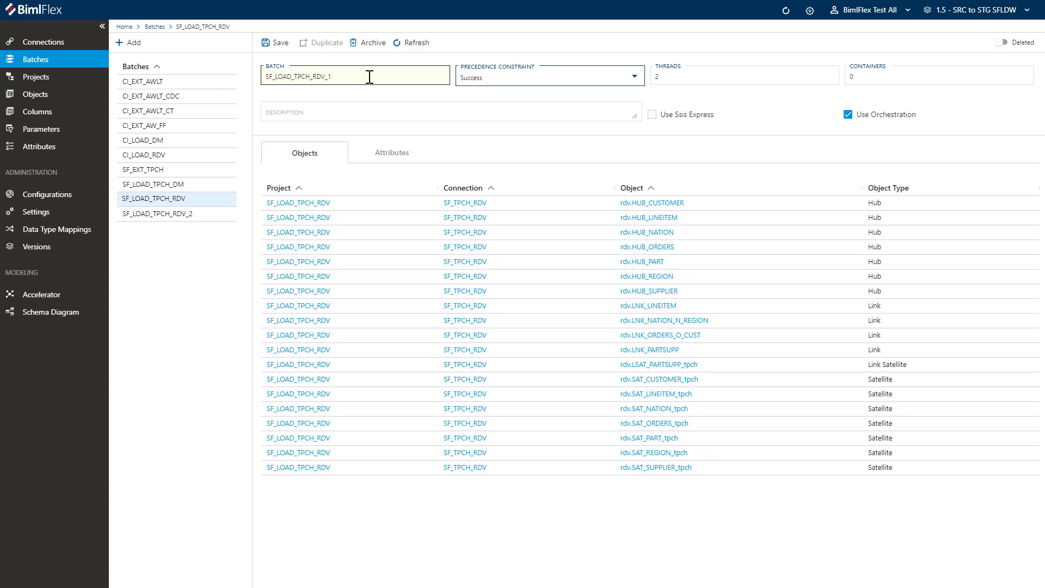
click(271, 49)
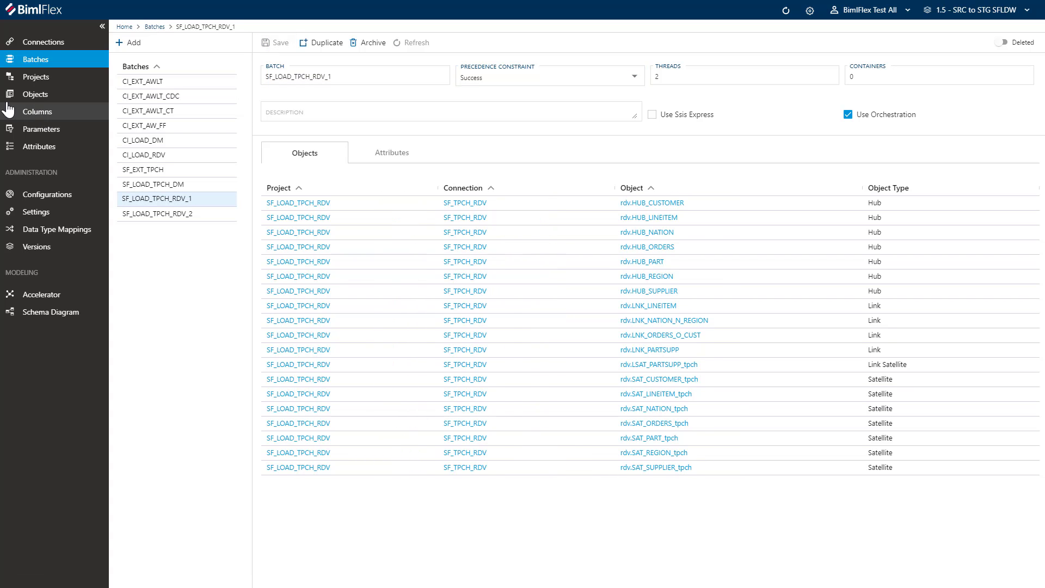
Step: Set SF_LOAD_TPCH_RDV as the parent project of the SF_LOAD_TPCH_RDV_1 project and save it
click(32, 79)
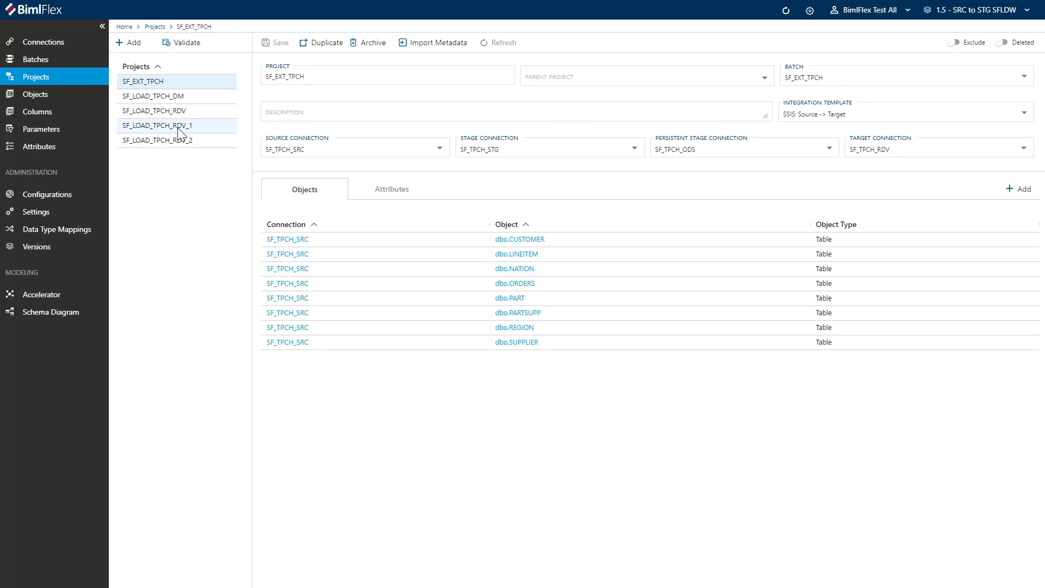
click(182, 126)
click(609, 92)
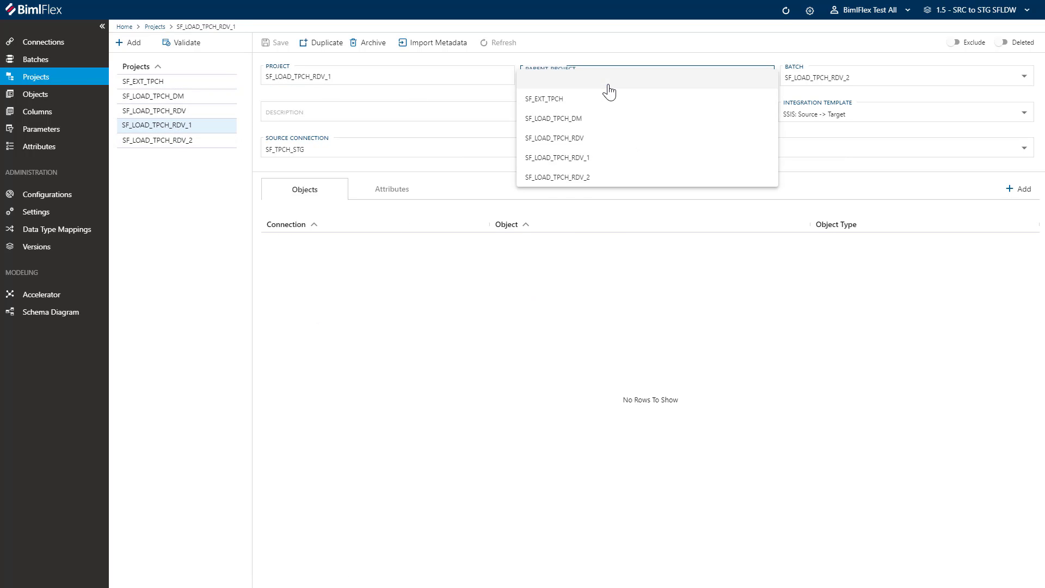
click(578, 139)
click(287, 44)
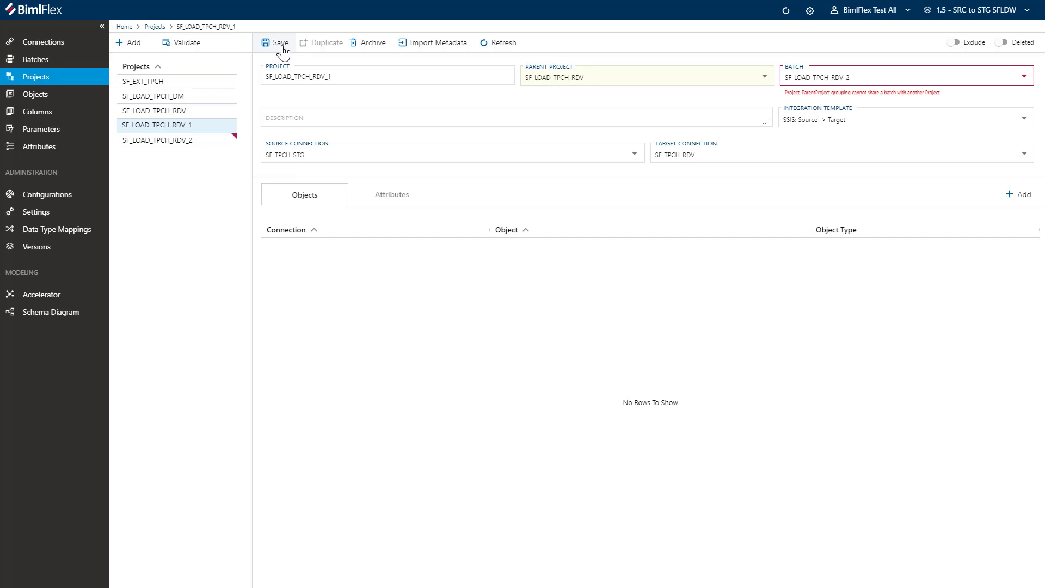
Step: Set SF_LOAD_TPCH_RDV as the parent project of the SF_LOAD_TPCH_RDV_2 project and save it
click(185, 139)
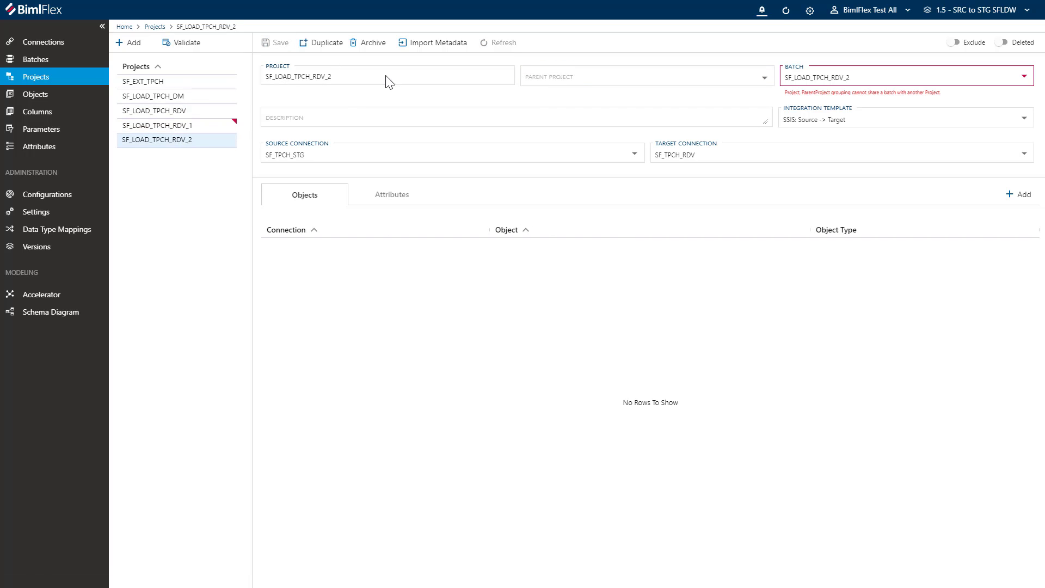
click(558, 83)
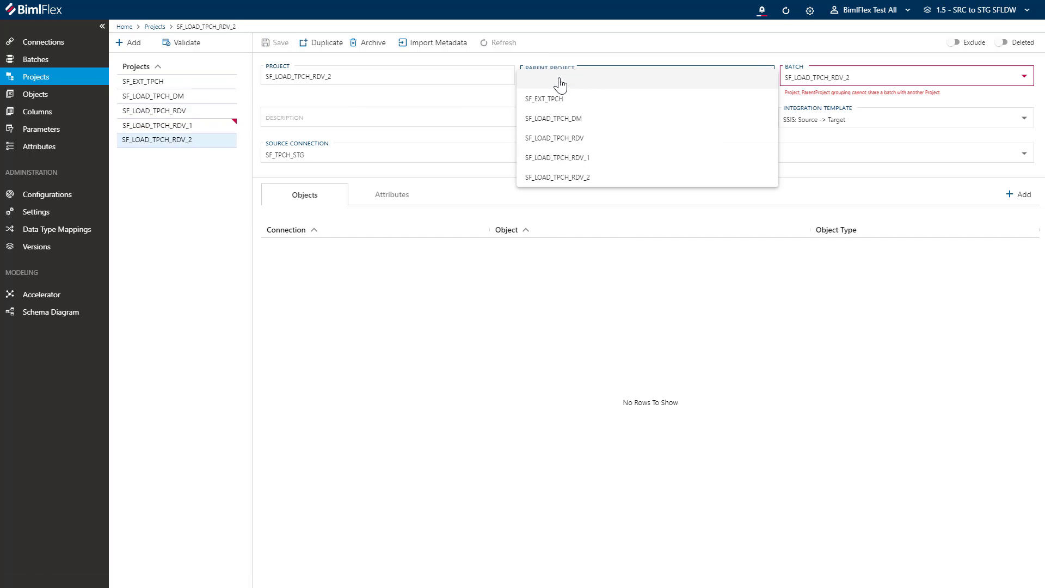
click(549, 138)
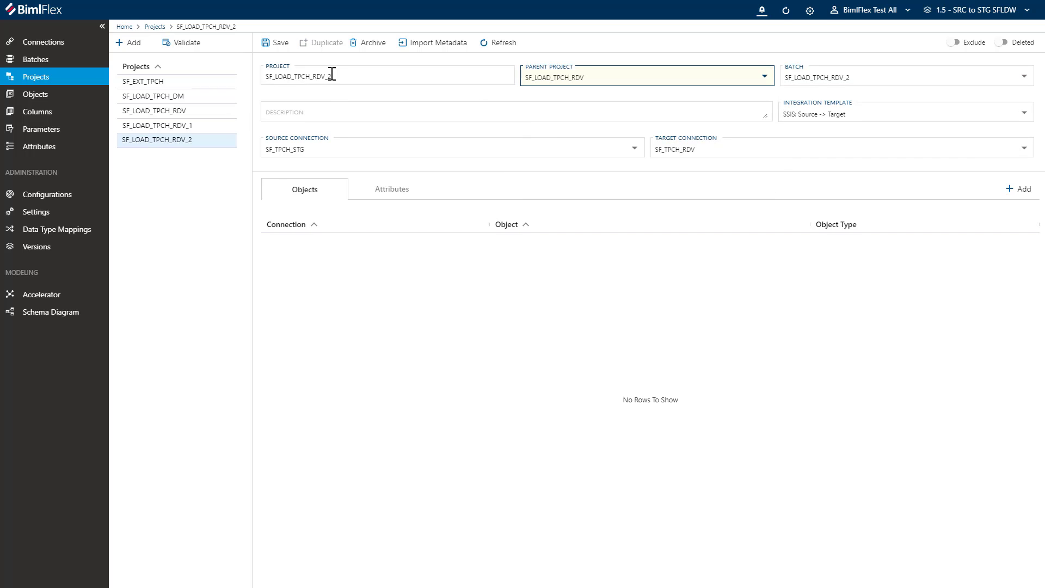
click(276, 43)
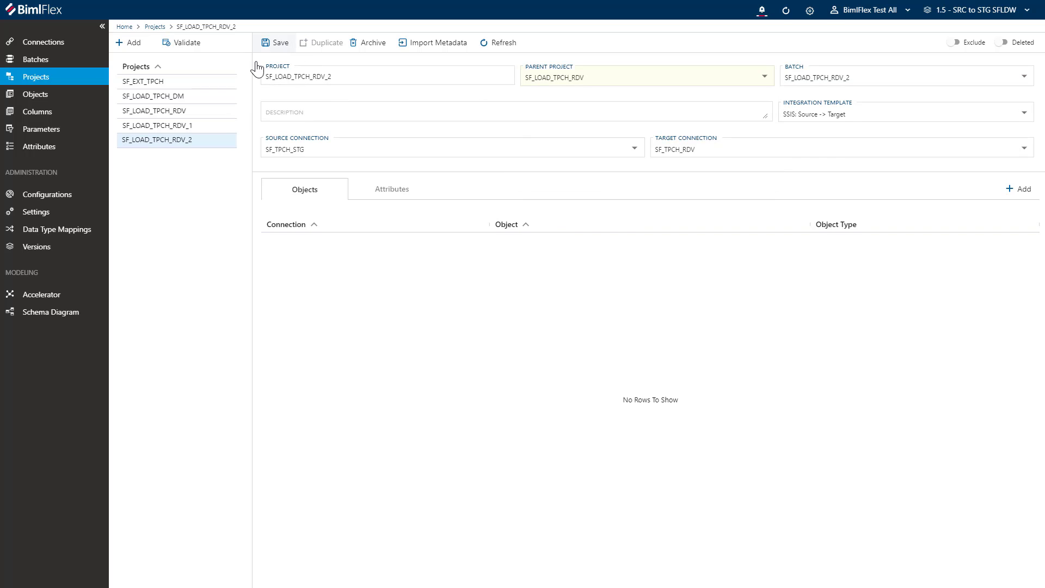
Step: Assign the SF_LOAD_TPCH_RDV_1 project to the SF_LOAD_TPCH_RDV_1 batch and save it
click(182, 126)
click(947, 84)
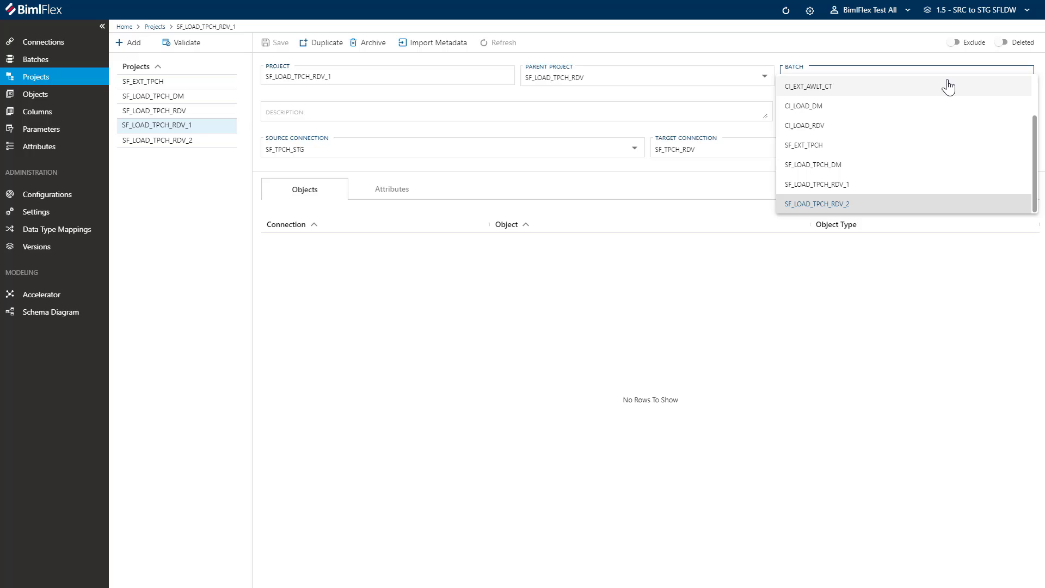
click(875, 185)
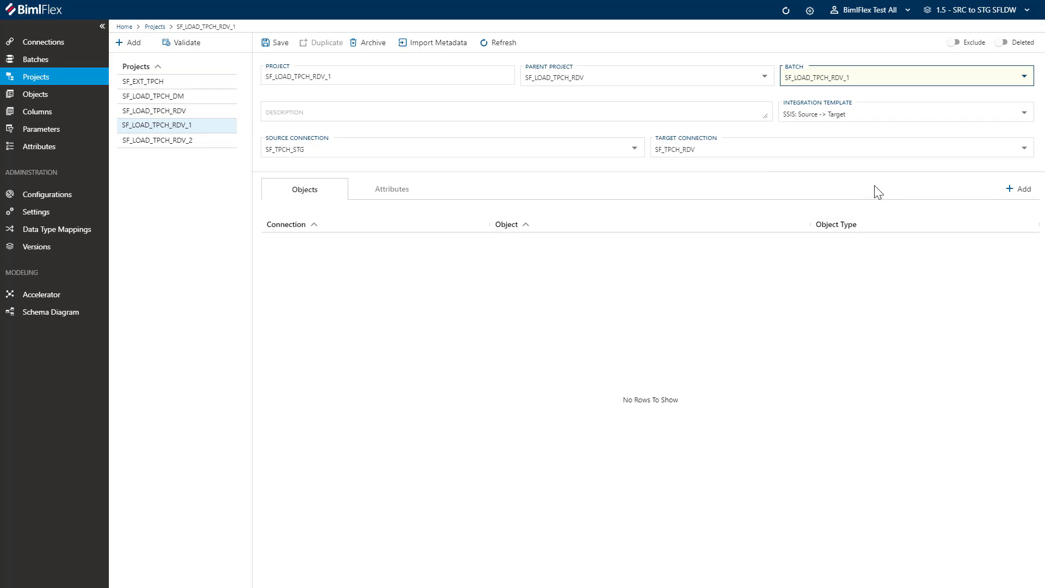
click(271, 43)
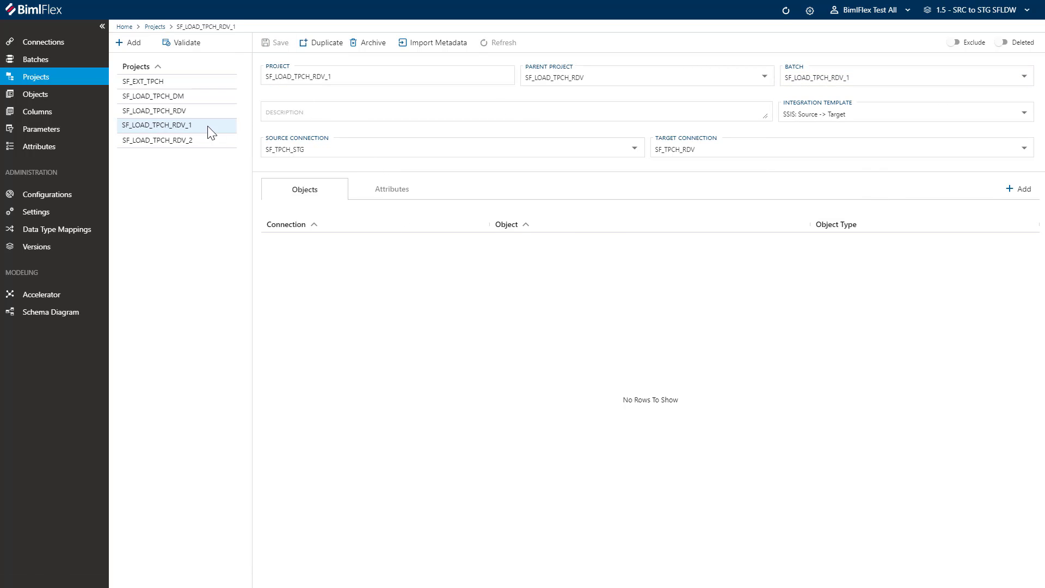
Step: Check the settings of the three RDV projects and move the rdv.SAT_CUSTOMER_tpch satellite to the SF_LOAD_TPCH_RDV_1 project
click(175, 112)
click(166, 128)
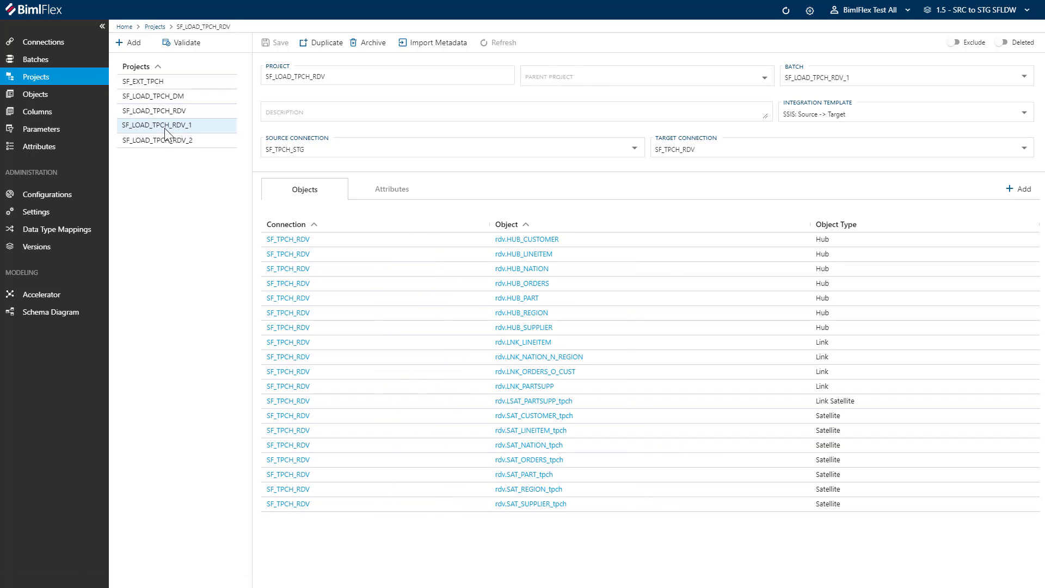
click(159, 140)
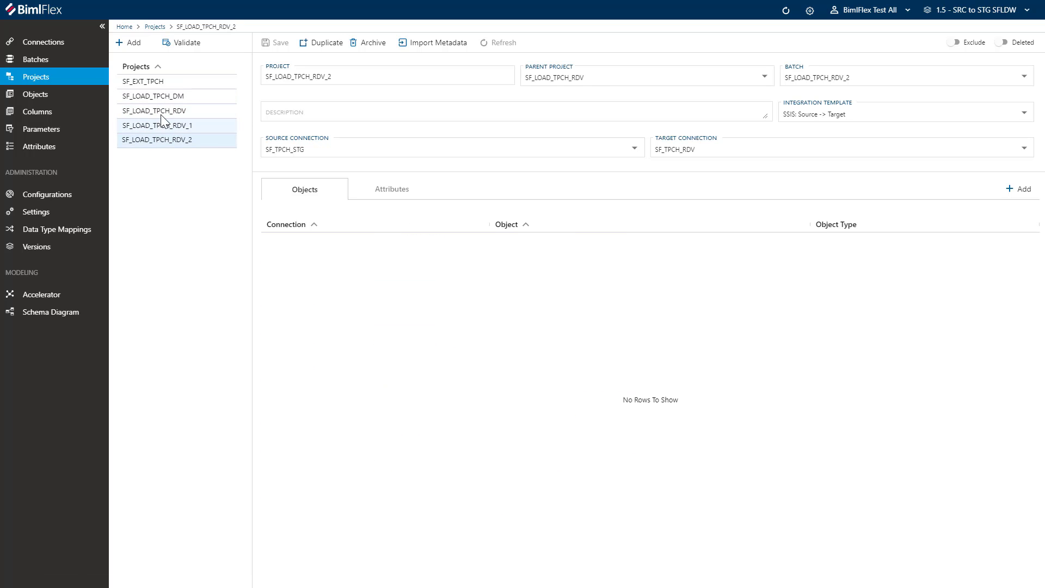
click(179, 129)
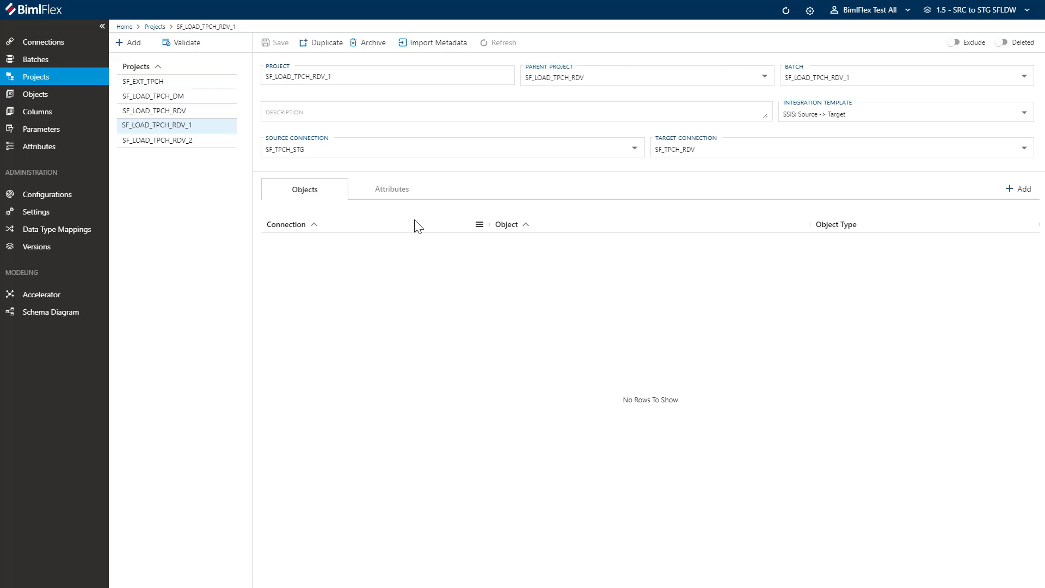
click(165, 112)
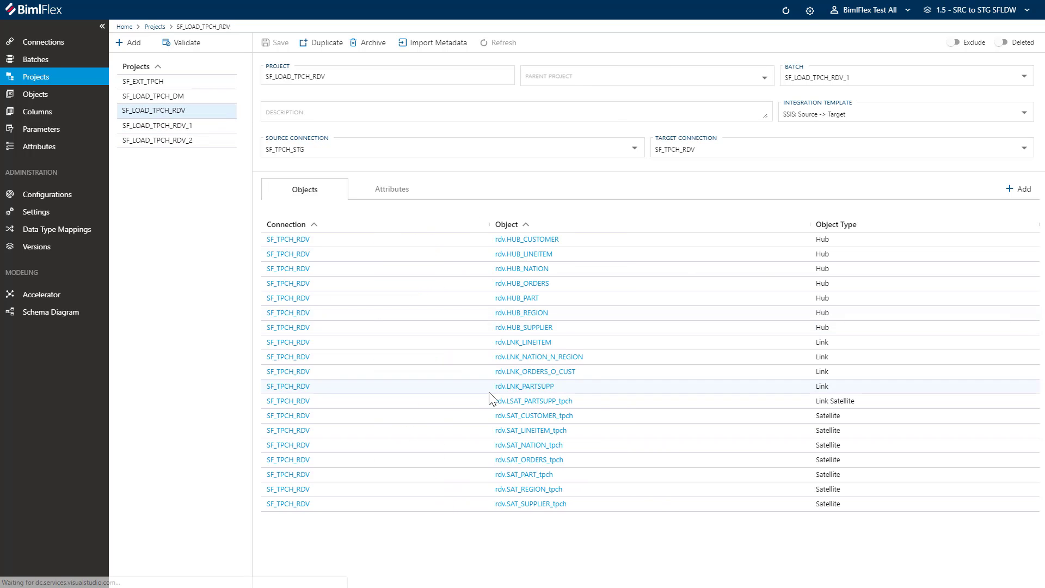
click(533, 416)
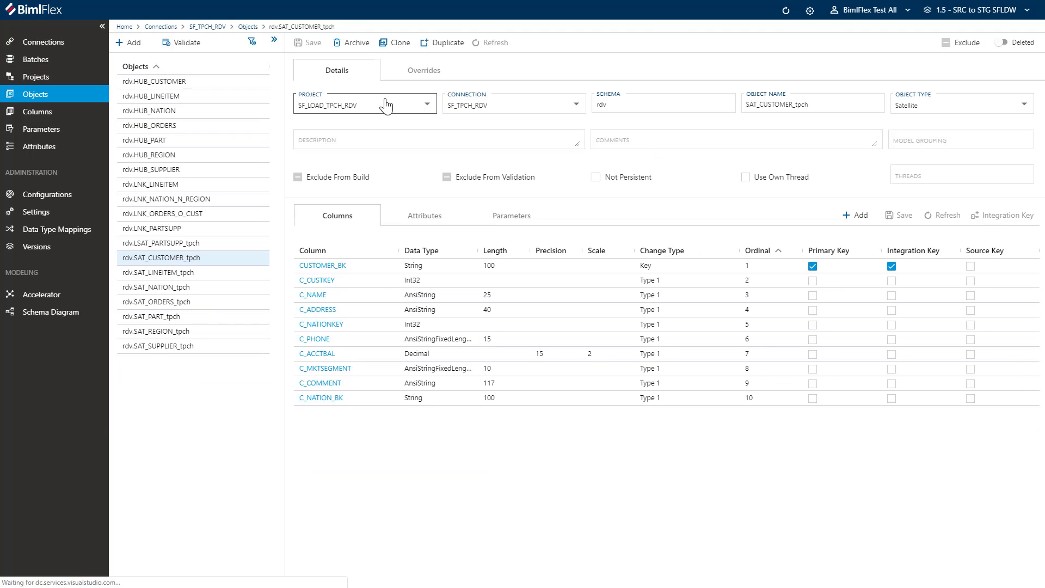
click(428, 107)
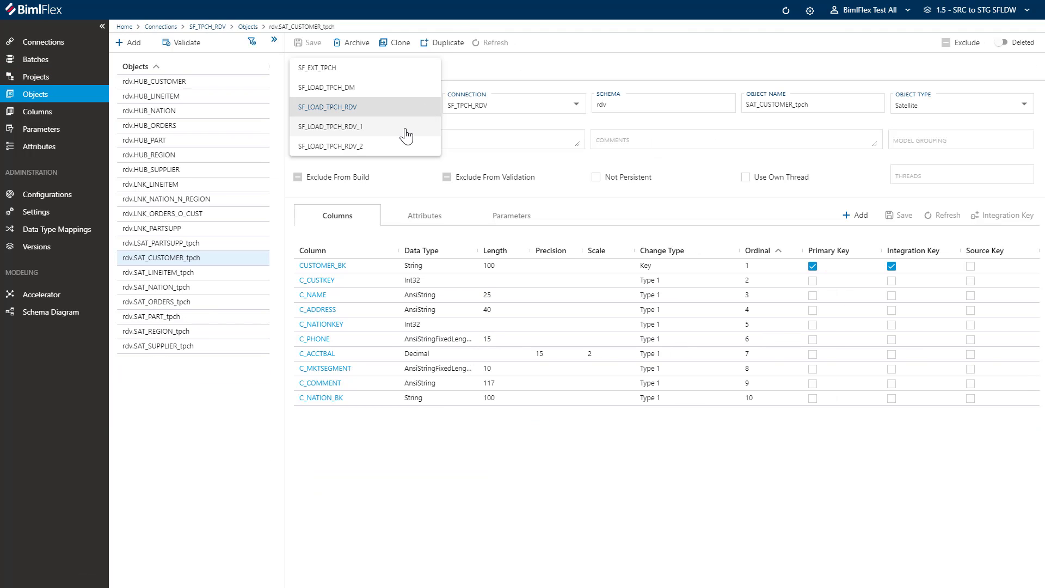
click(407, 127)
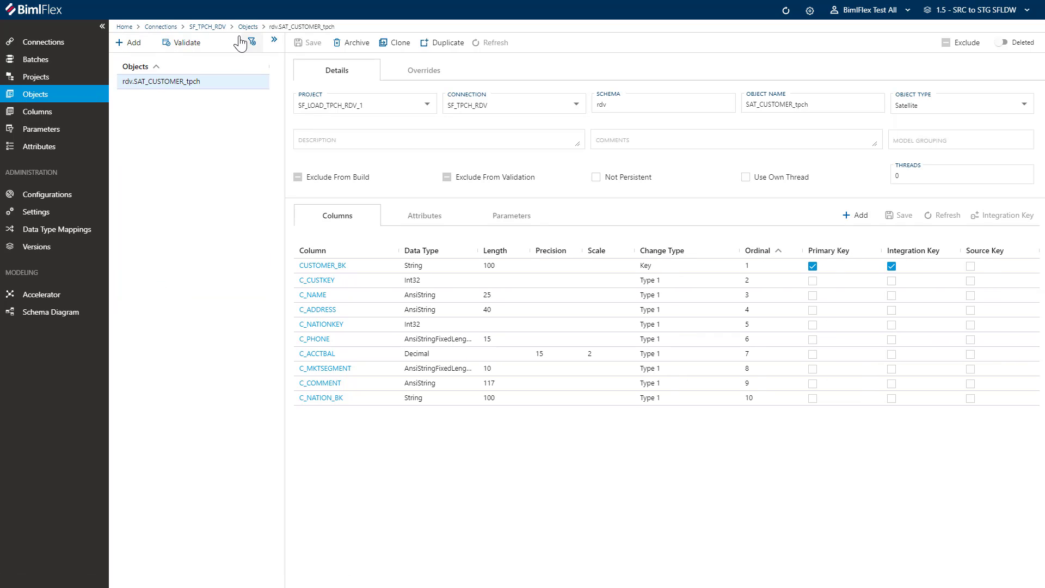
Step: From the SF_TPCH_RDV connection, open rdv.SAT_LINEITEM_tpch, assign it to the SF_LOAD_TPCH_RDV_1 project, and save it
click(197, 27)
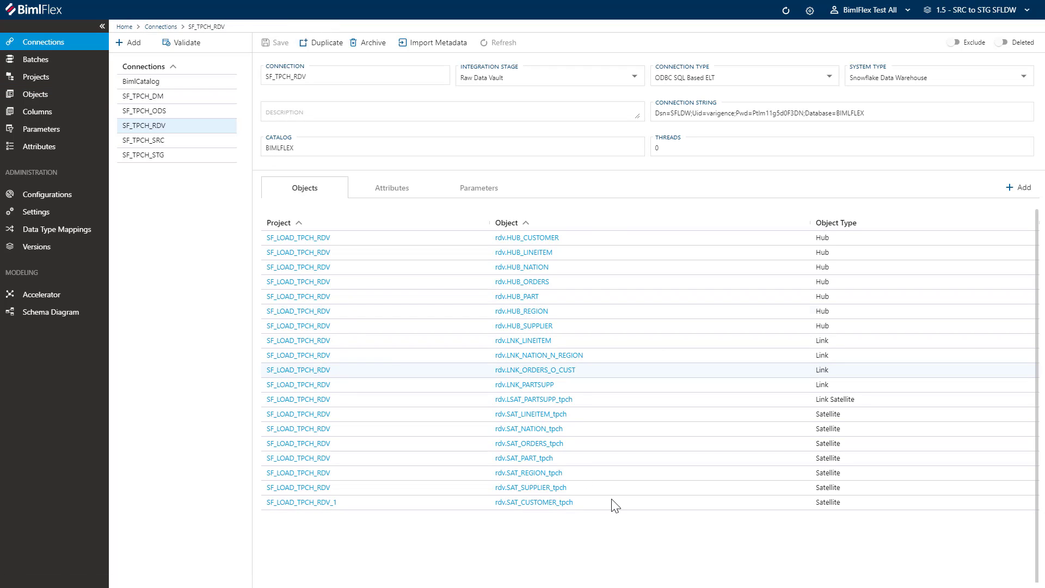
click(527, 417)
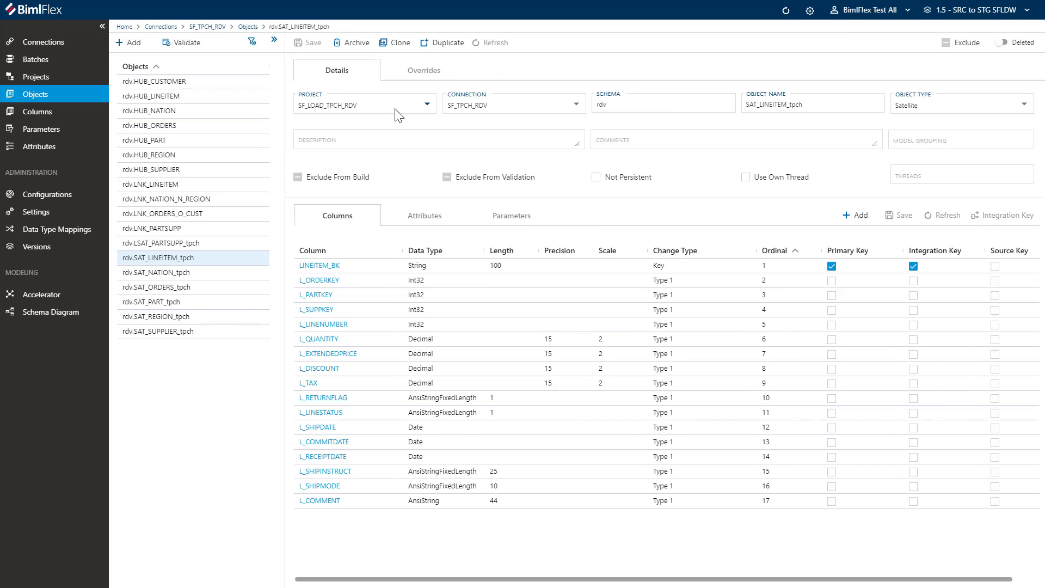
click(403, 116)
click(360, 132)
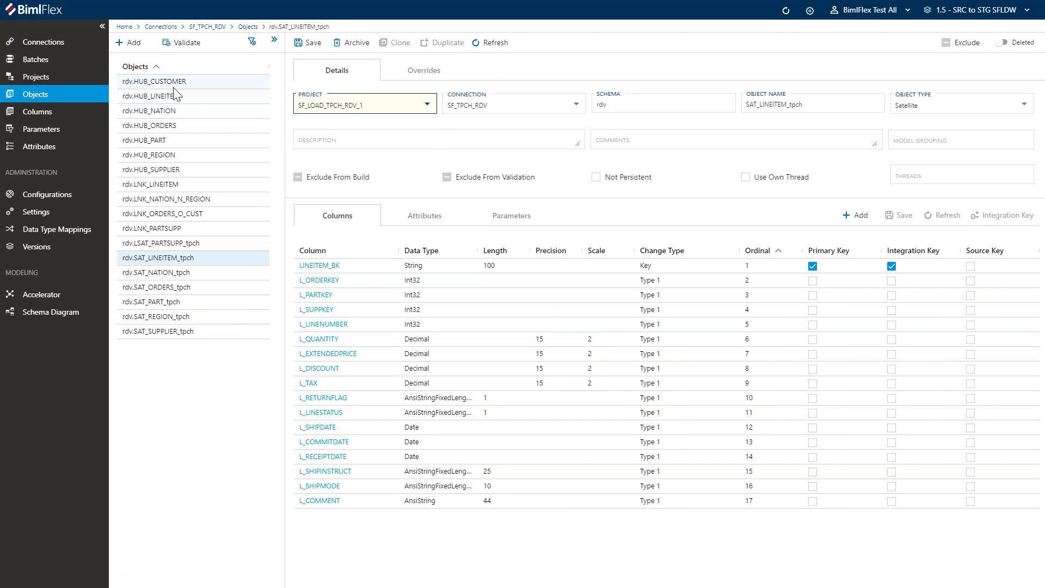
click(305, 43)
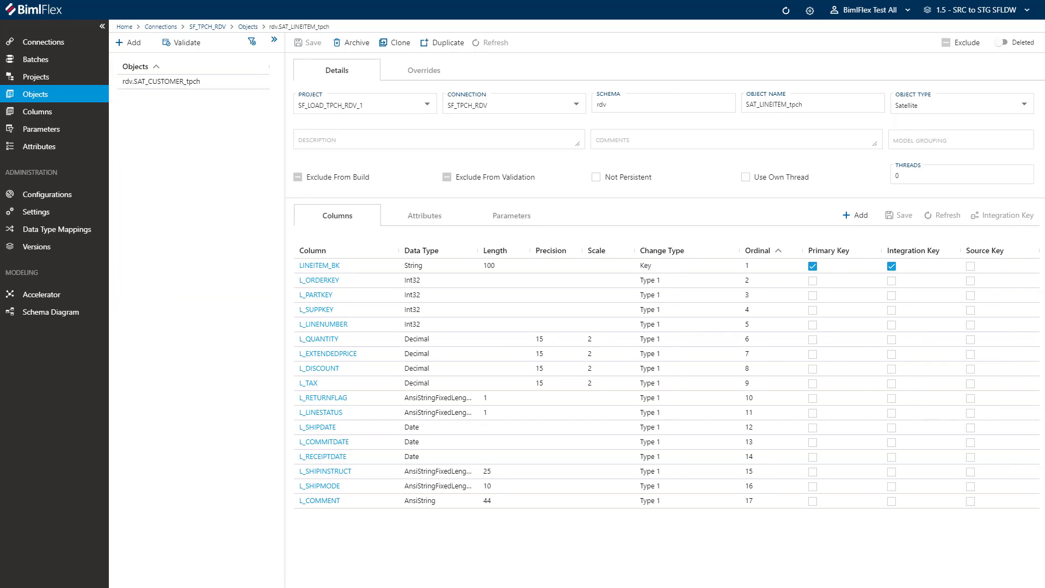
Step: Review the objects in each RDV project, then reassign the rdv.LSAT_PARTSUPP_tpch link satellite to the SF_LOAD_TPCH_RDV_2 project and save it
click(35, 77)
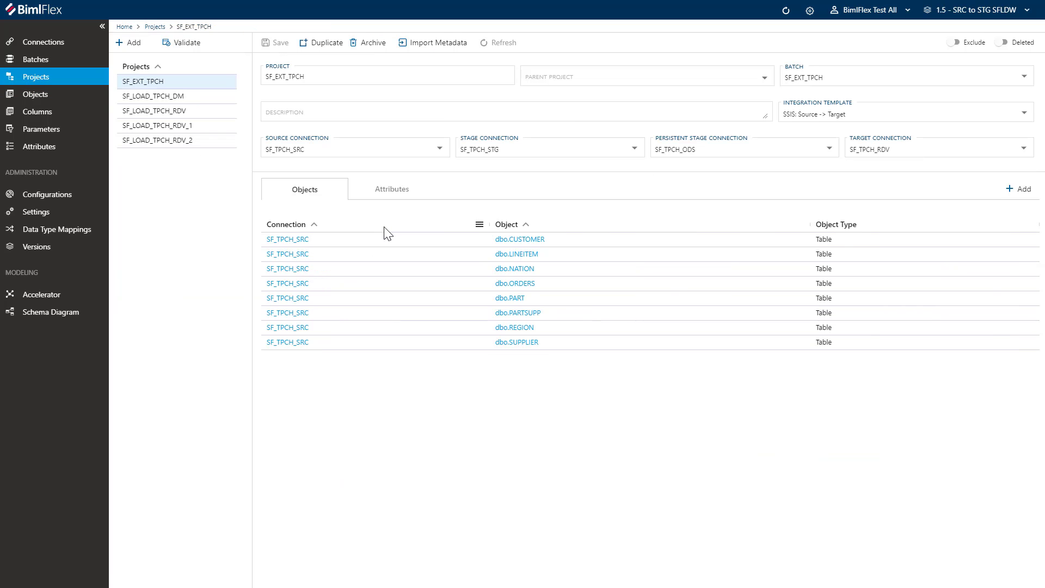
click(170, 126)
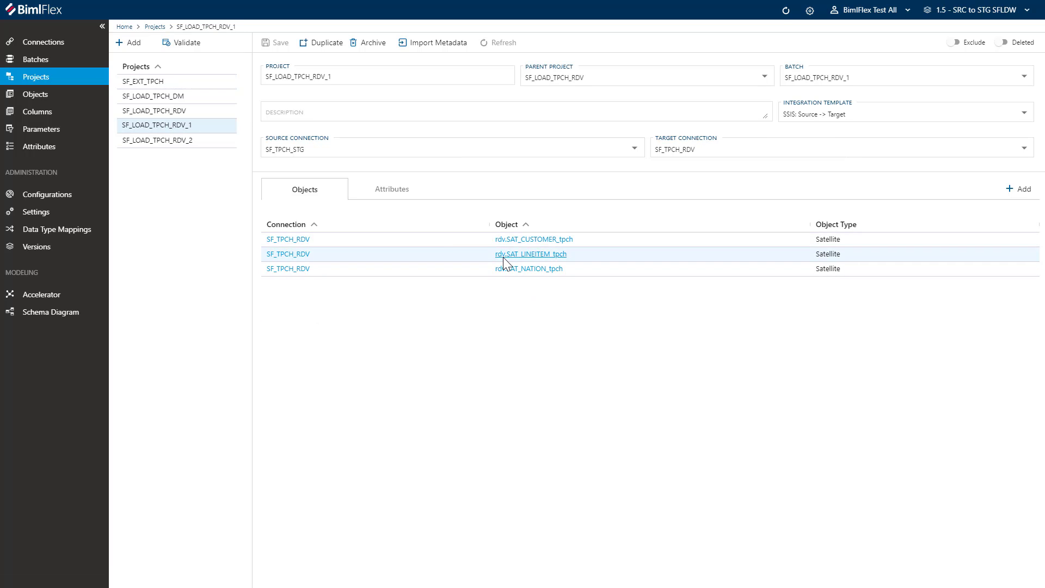
click(154, 141)
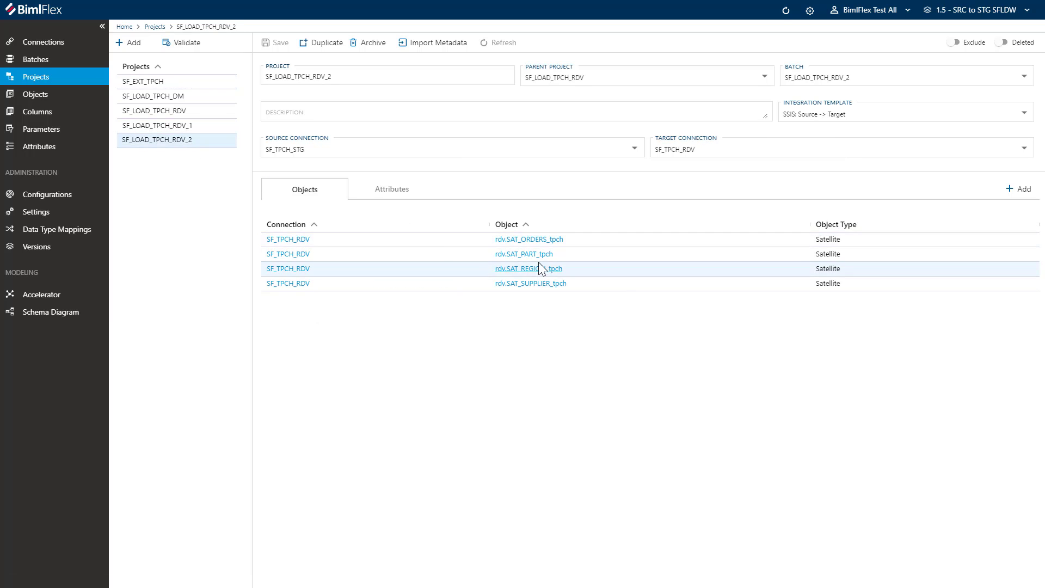
click(168, 112)
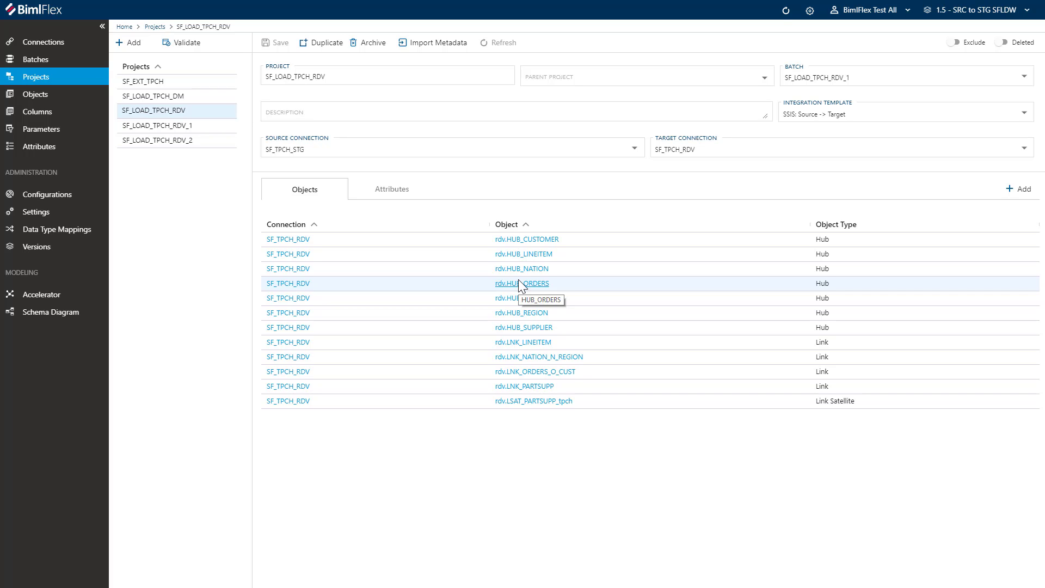
click(547, 403)
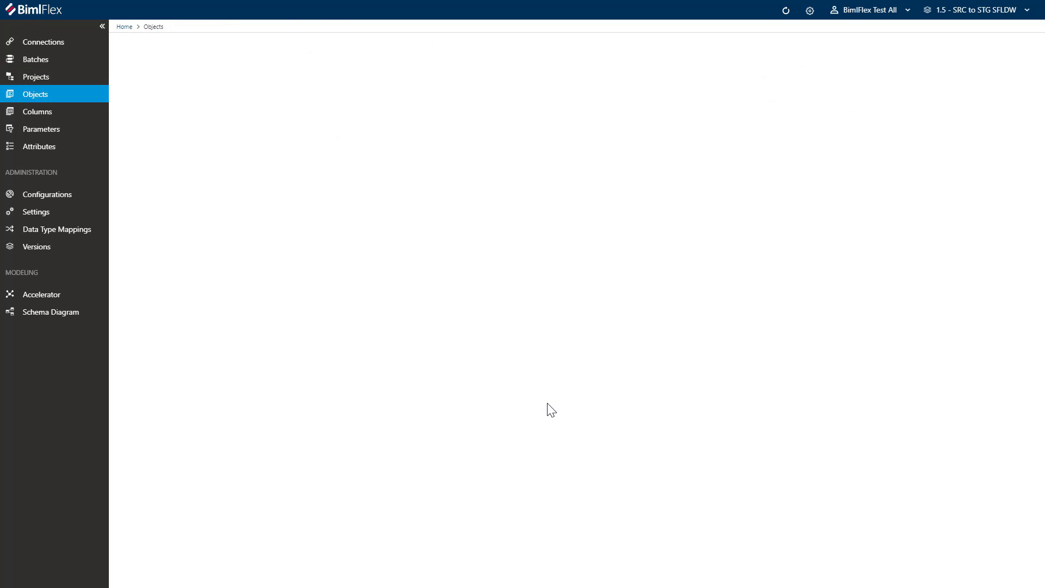
click(395, 108)
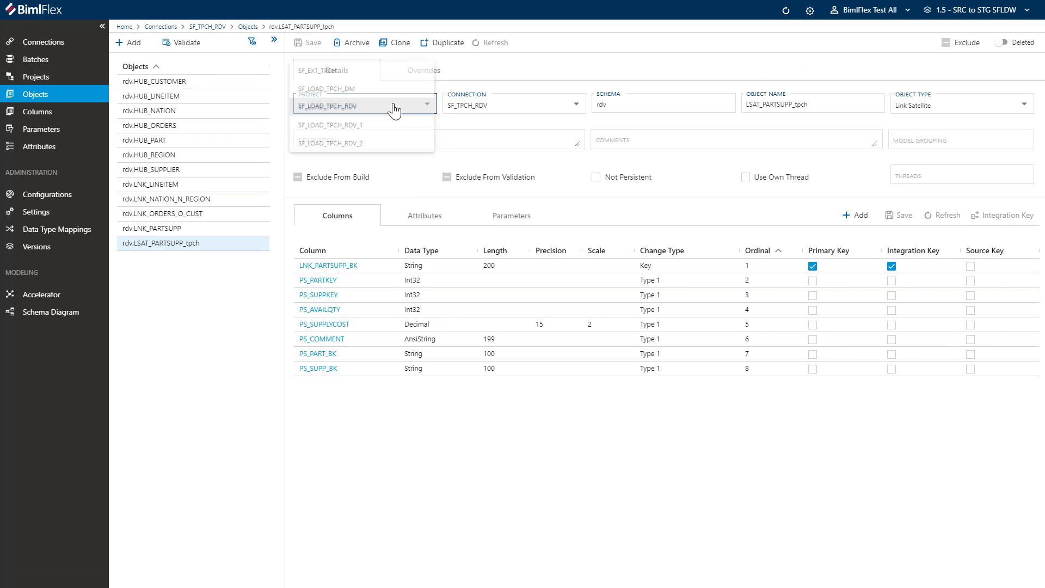
click(345, 143)
click(308, 42)
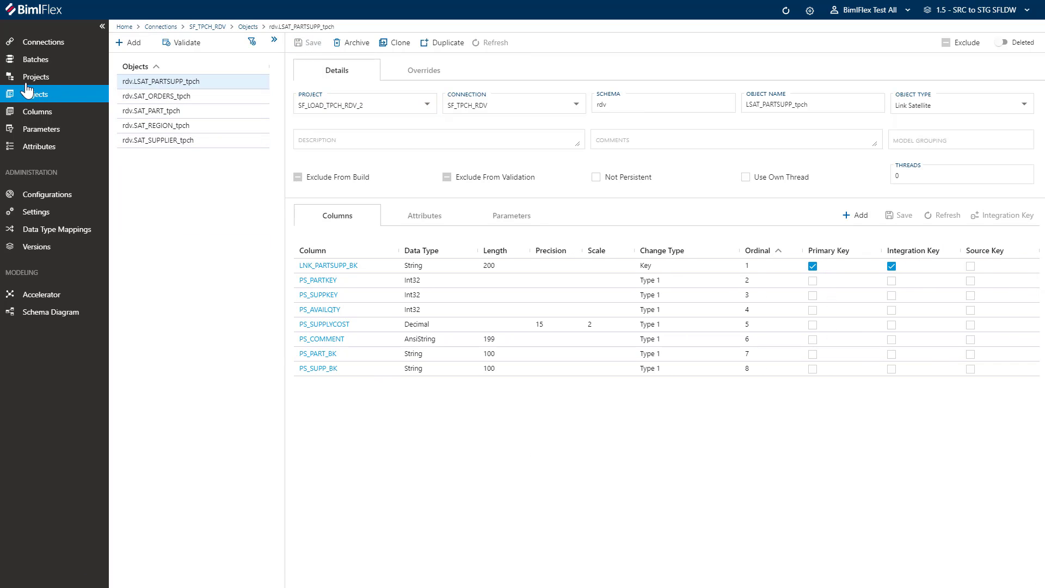
Step: Reassign the rdv.LNK_PARTSUPP link to the SF_LOAD_TPCH_RDV_2 project, save it, and open that project for review
click(220, 28)
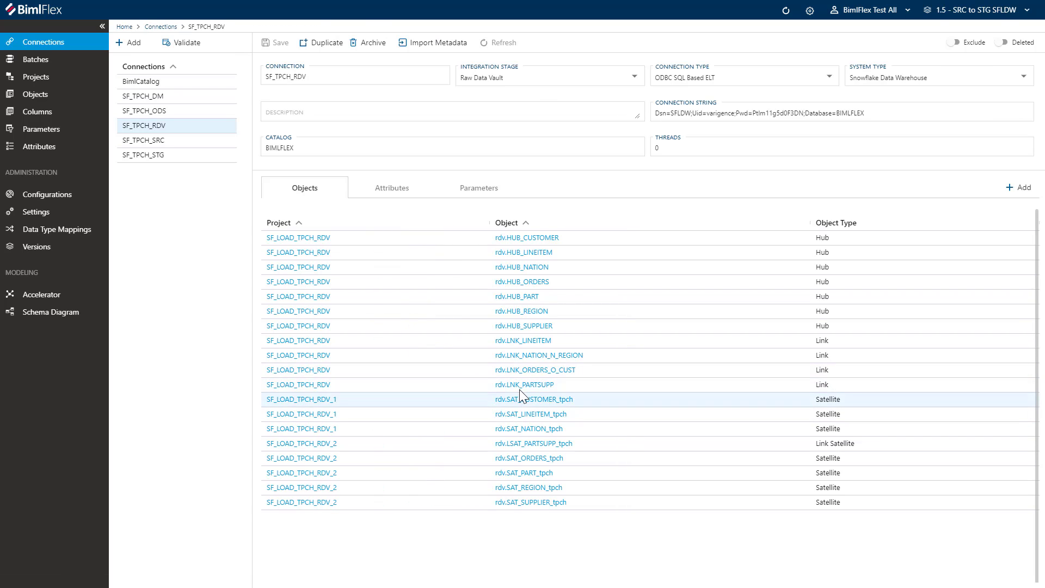
click(522, 386)
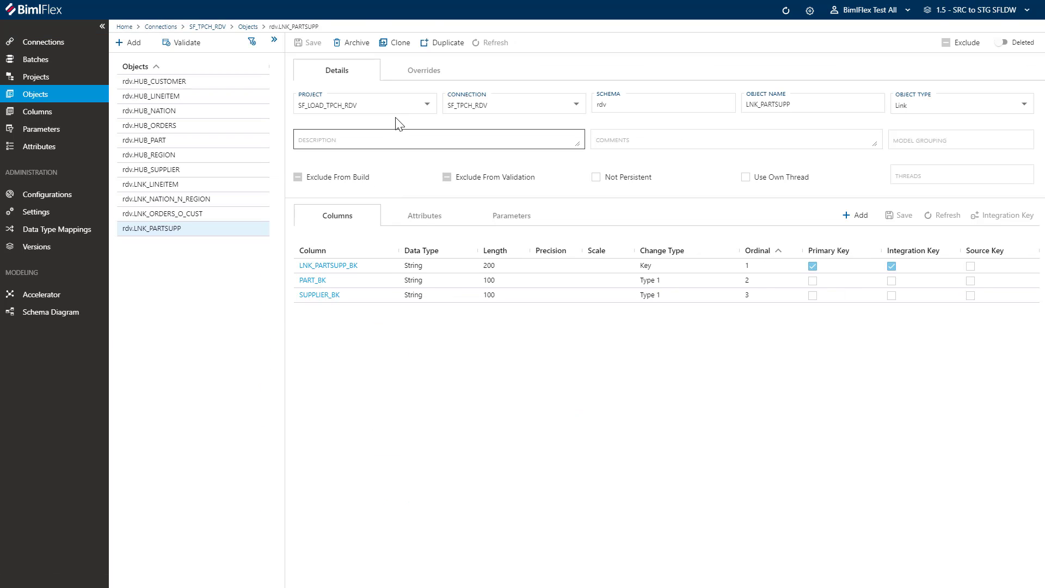
click(397, 111)
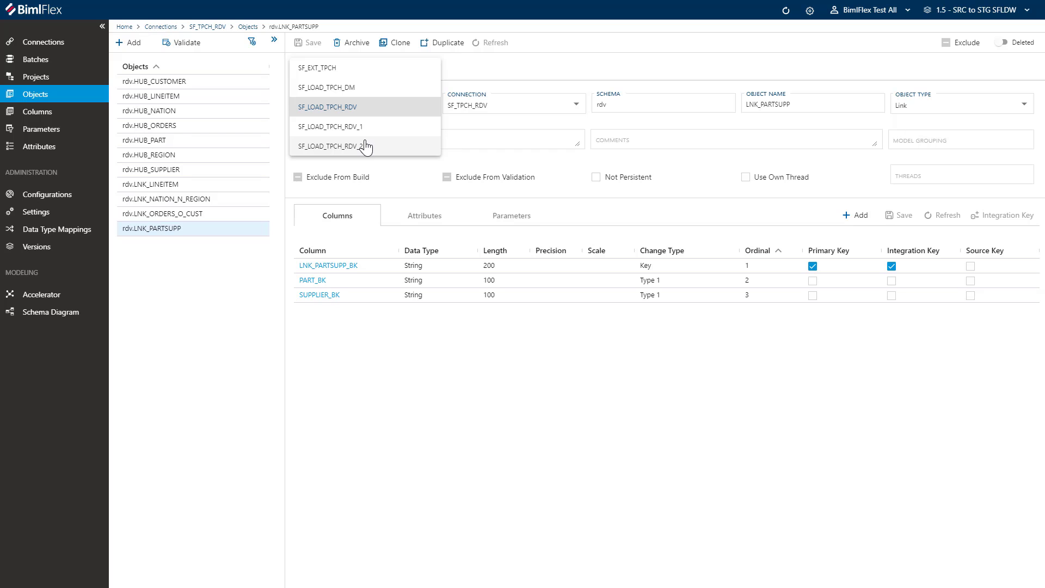
click(366, 147)
click(305, 42)
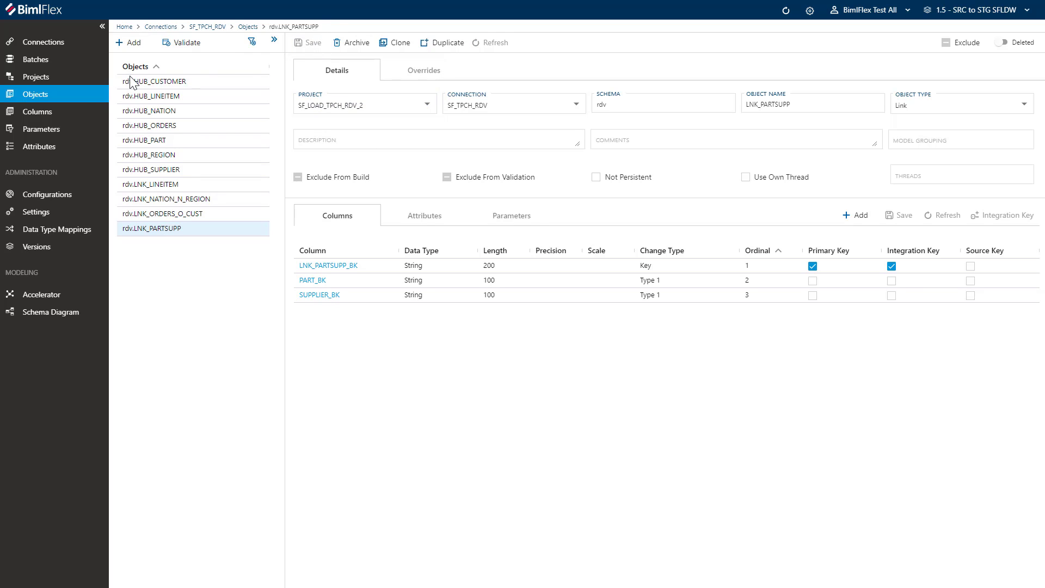
click(36, 77)
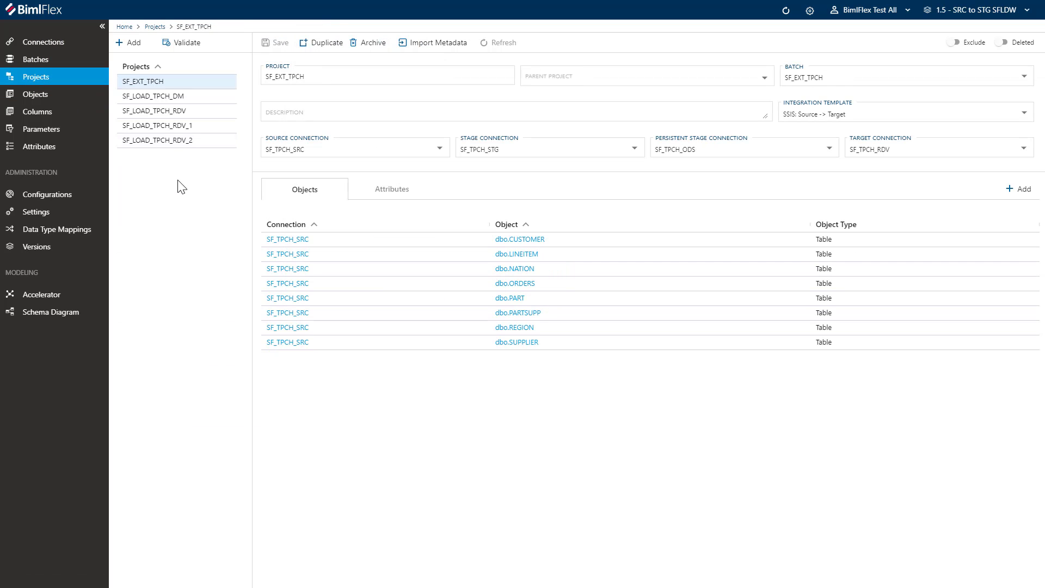
click(180, 146)
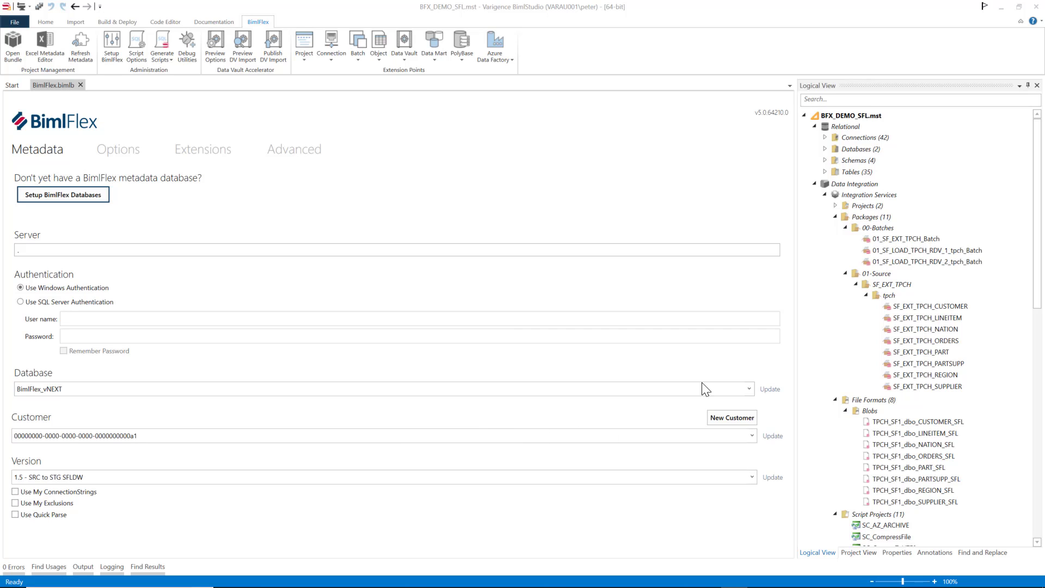
Step: Switch to the BFX_DEMO_SFL project in BimlStudio and widen the Logical View pane showing its generated packages
click(795, 285)
drag(796, 284, 725, 288)
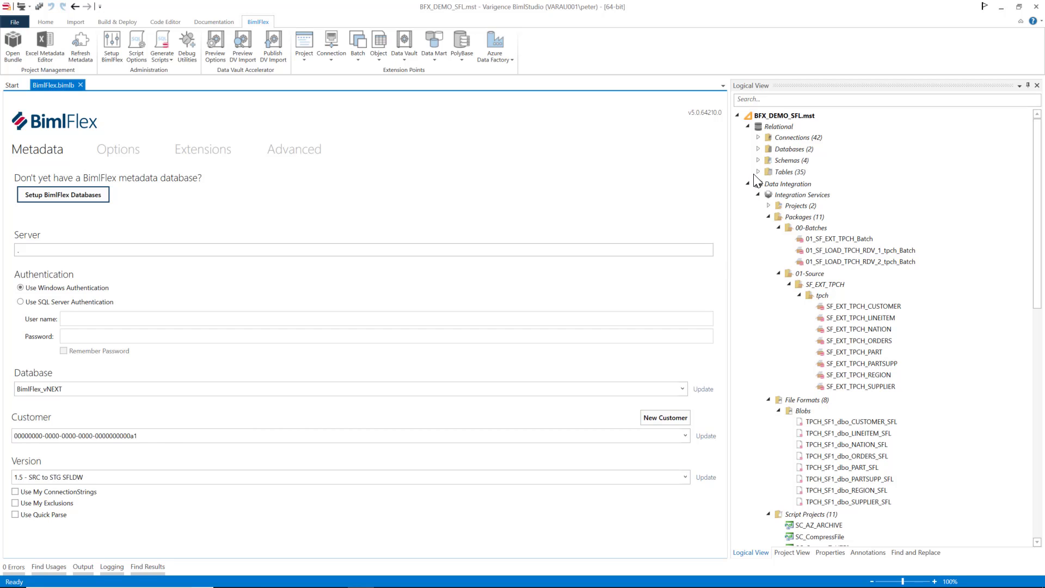
Step: Examine the relational connections and their Blobs folder, collapse them again, and select the 01_SF_LOAD_TPCH_RDV_2_tpch_Batch package
click(758, 137)
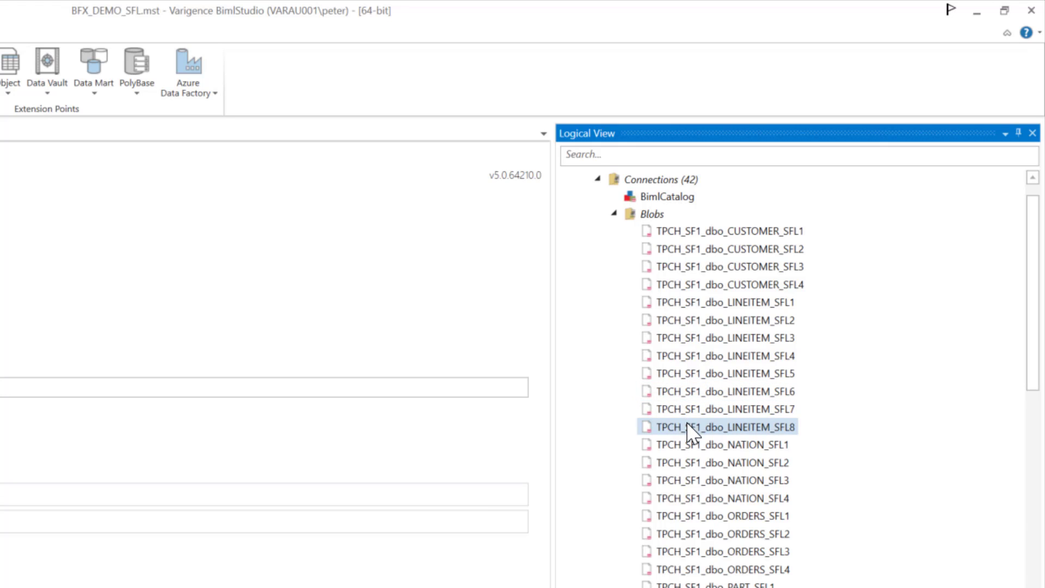
click(615, 213)
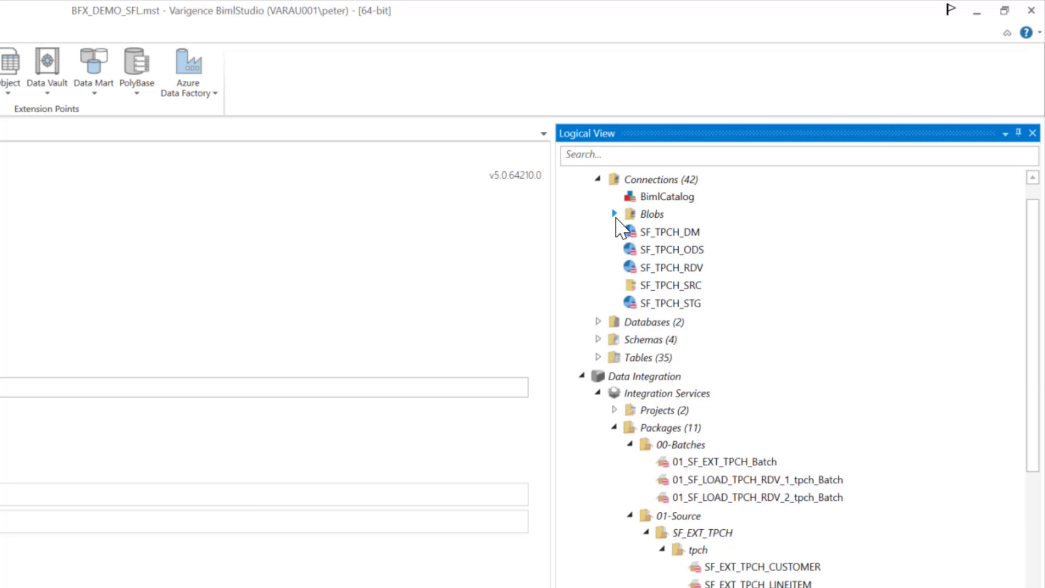
click(600, 180)
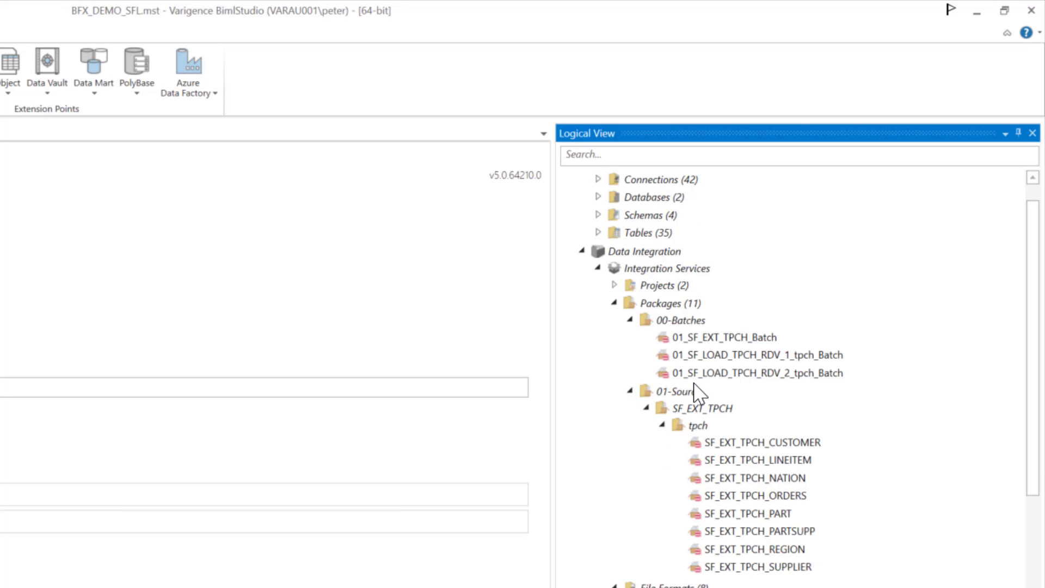
click(803, 377)
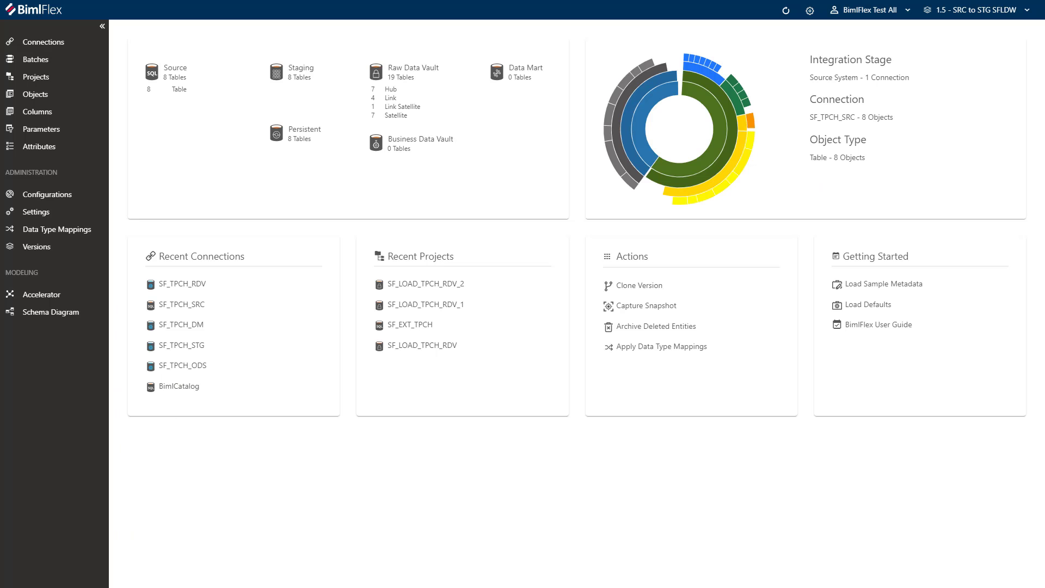
Step: Switch to the BimlFlex web app, open the settings, and filter their Group column by "snowfl"
mouse_move(748, 124)
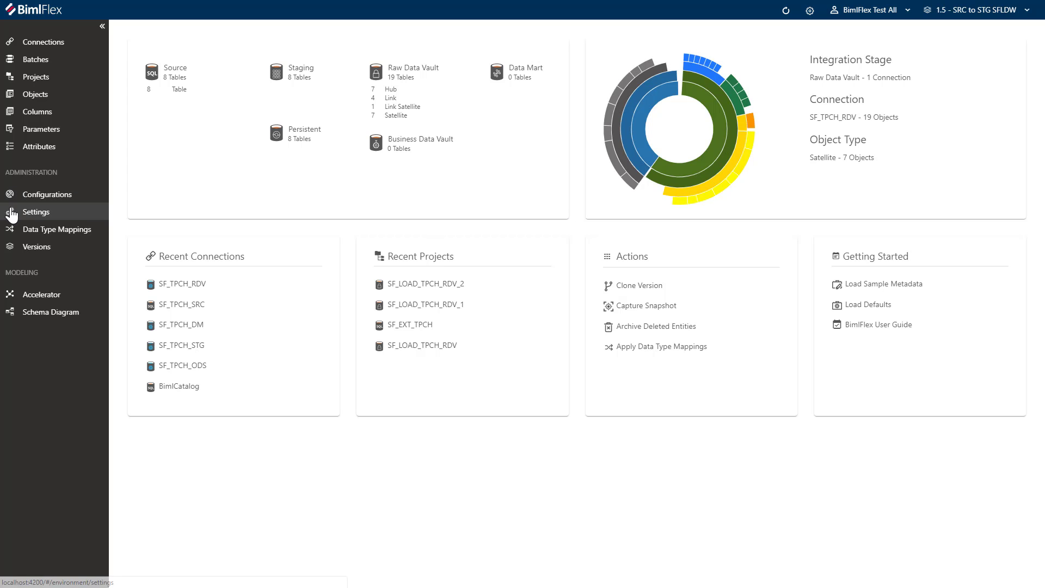
click(22, 212)
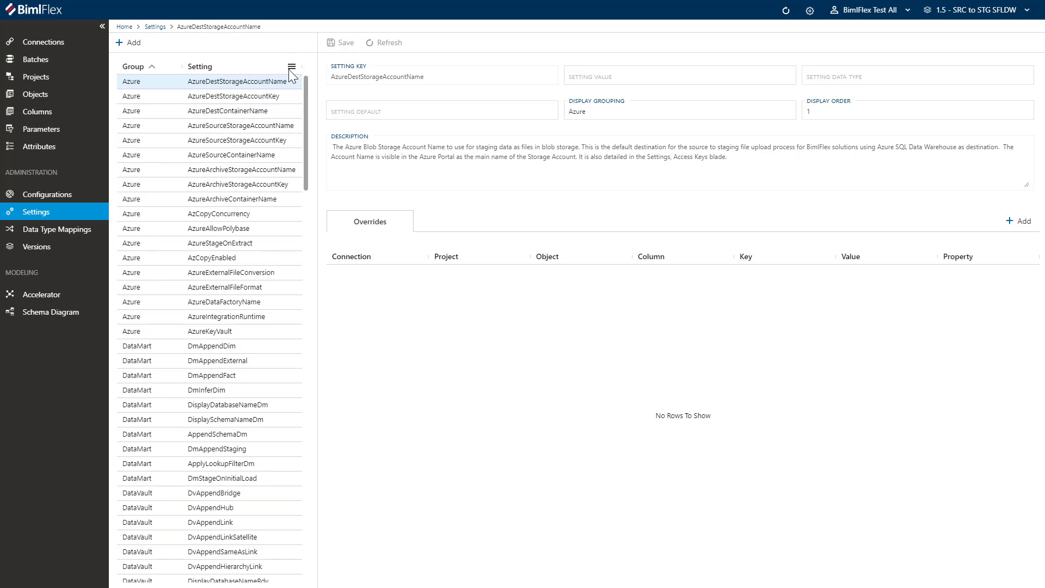
scroll(154, 259, down, 5)
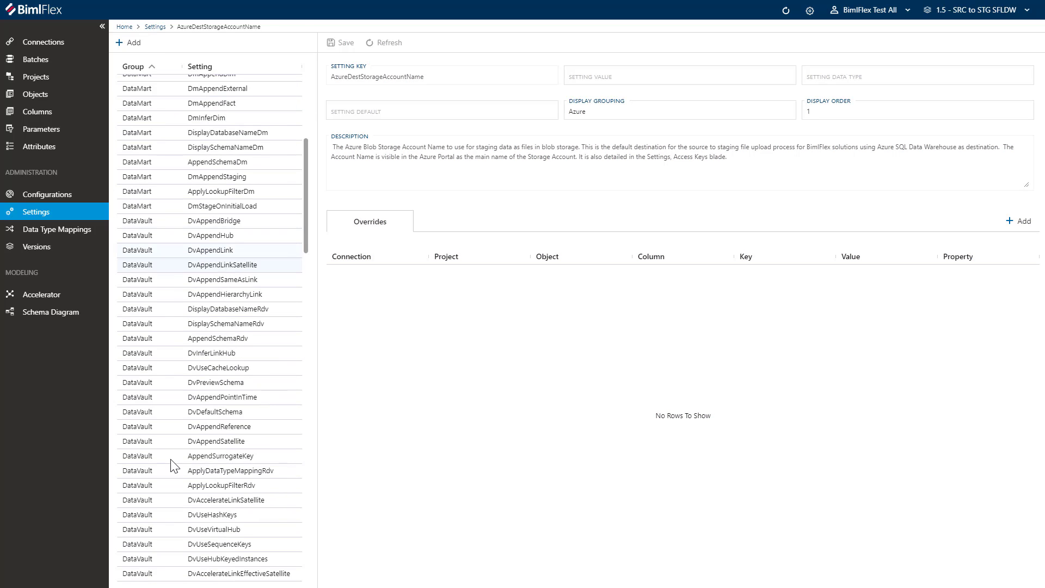
scroll(154, 167, up, 4)
click(172, 67)
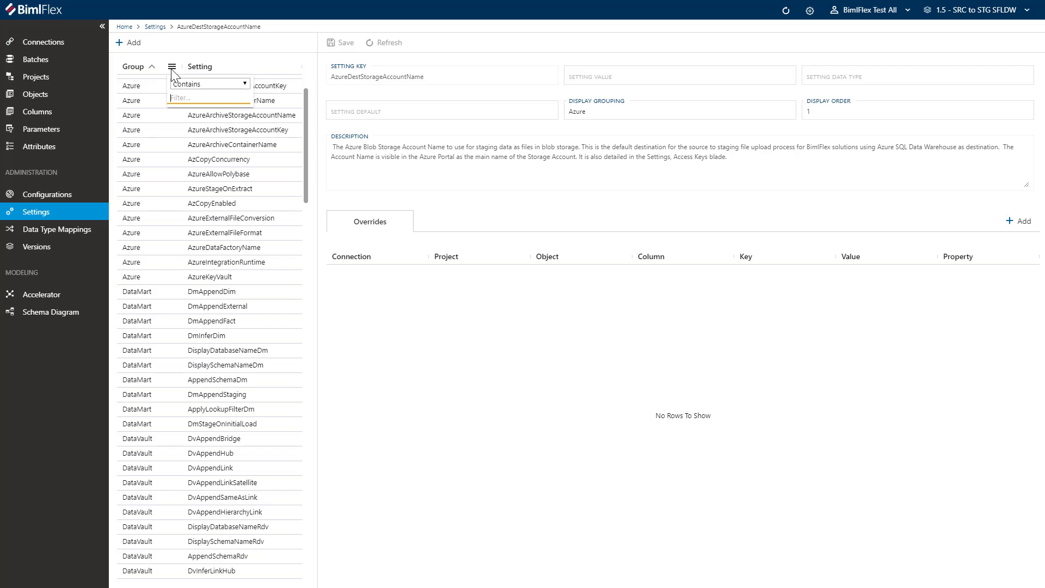
text(snowfl)
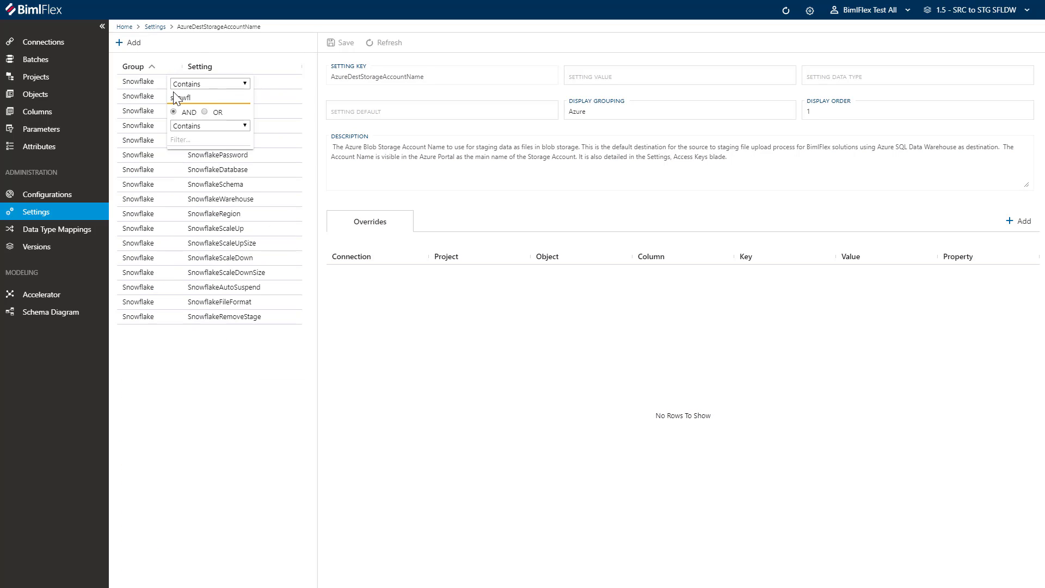
click(193, 397)
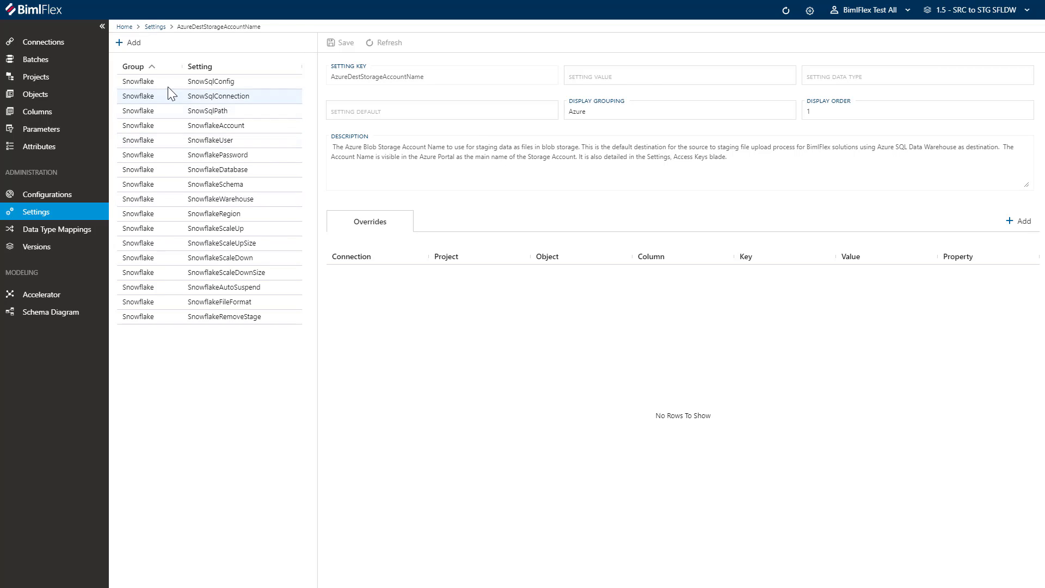
Step: Review the SnowSqlConfig, SnowflakeAccount and SnowflakeScaleUp settings
click(187, 83)
click(658, 72)
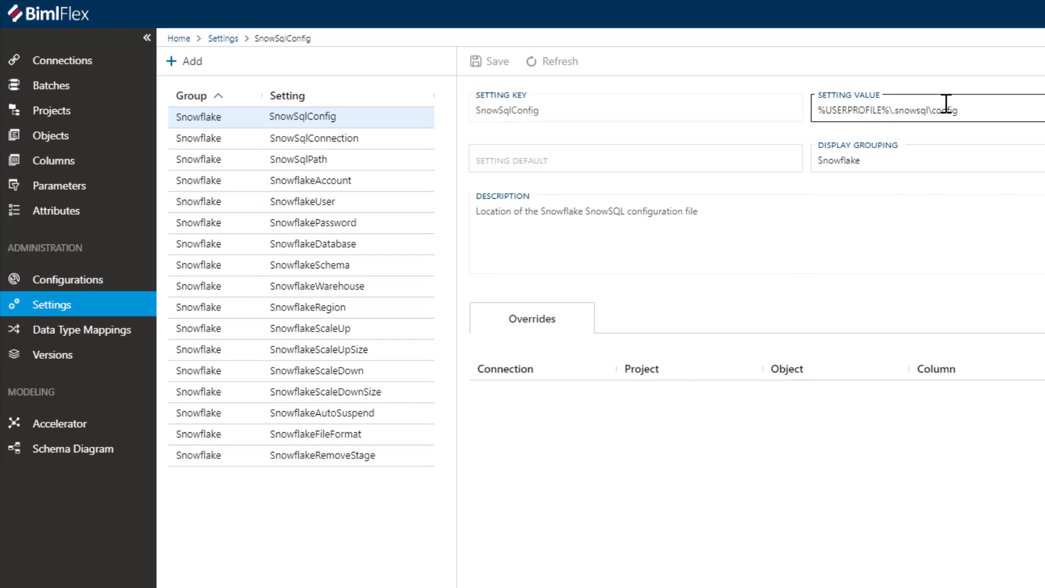
click(405, 184)
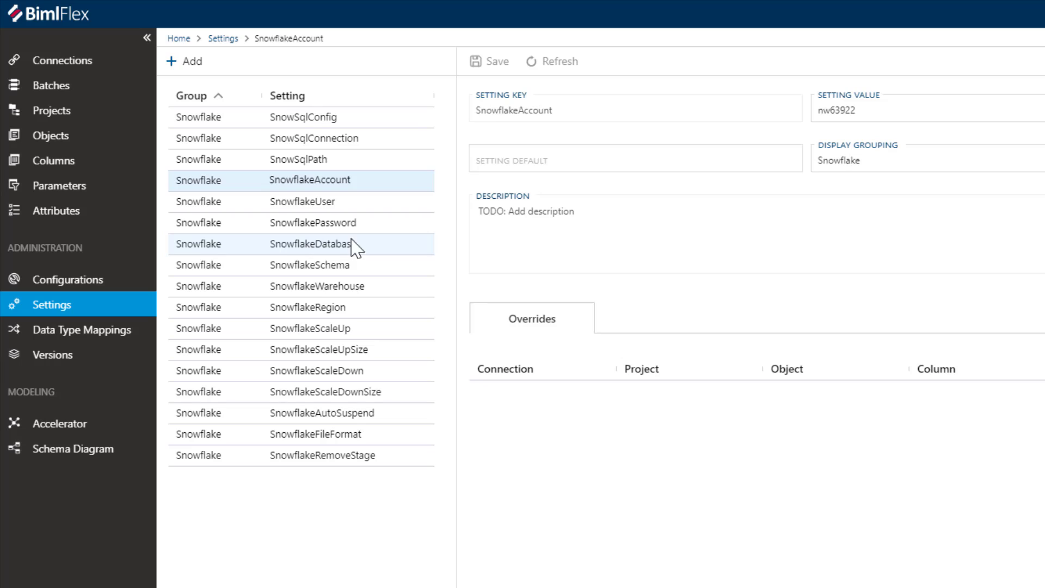
click(338, 330)
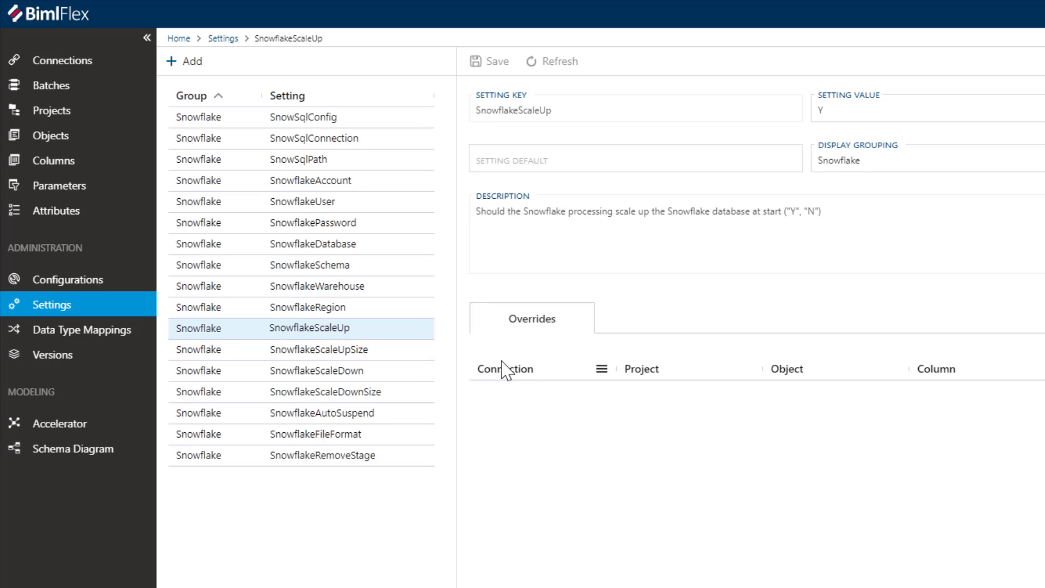
Step: Start an override for the SnowflakeScaleUpSize setting with attribute type Batch, assigned to the SF_LOAD_TPCH_RDV_1 batch
click(316, 355)
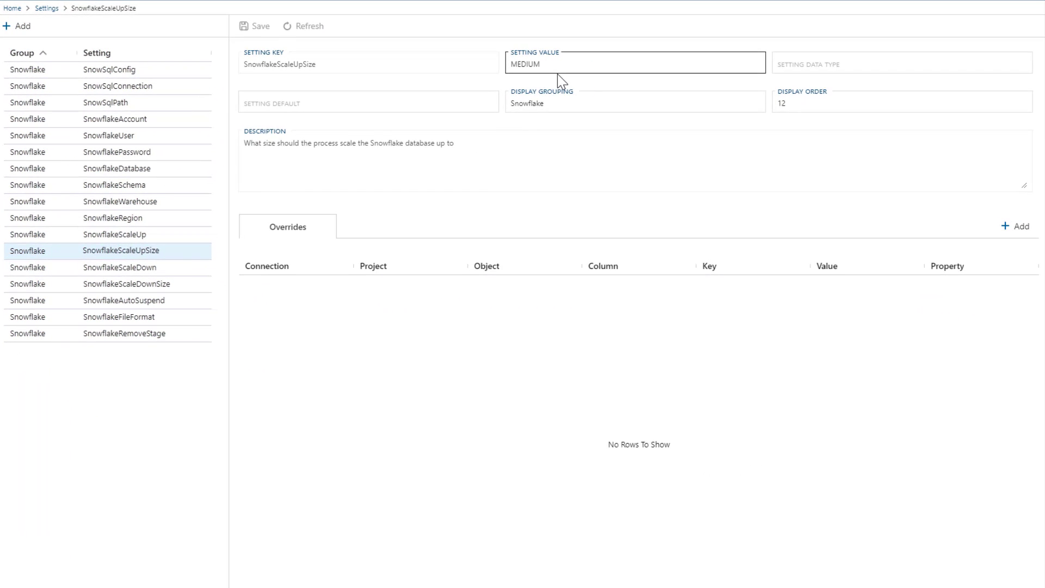
click(1018, 227)
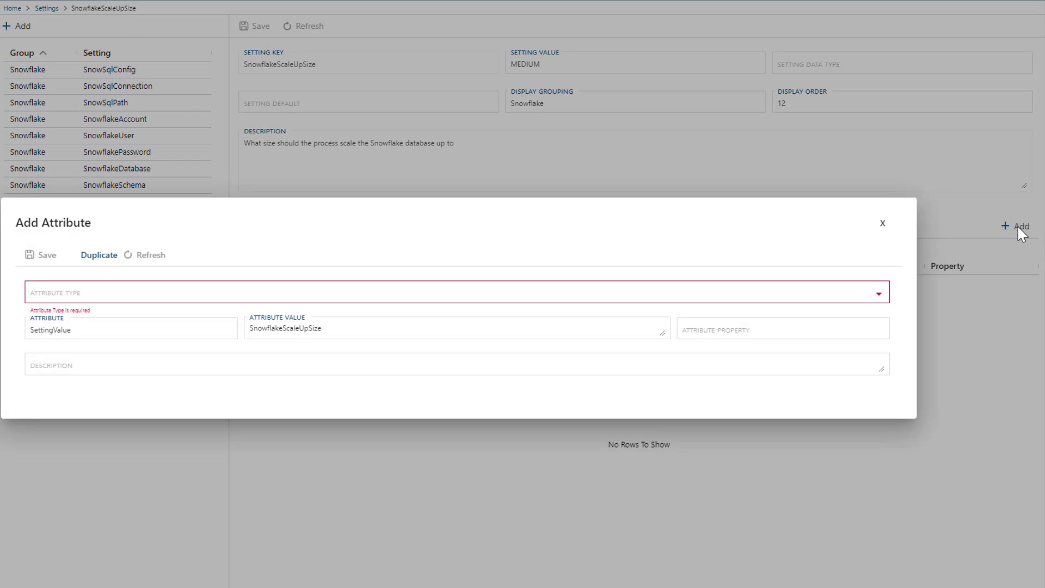
click(212, 303)
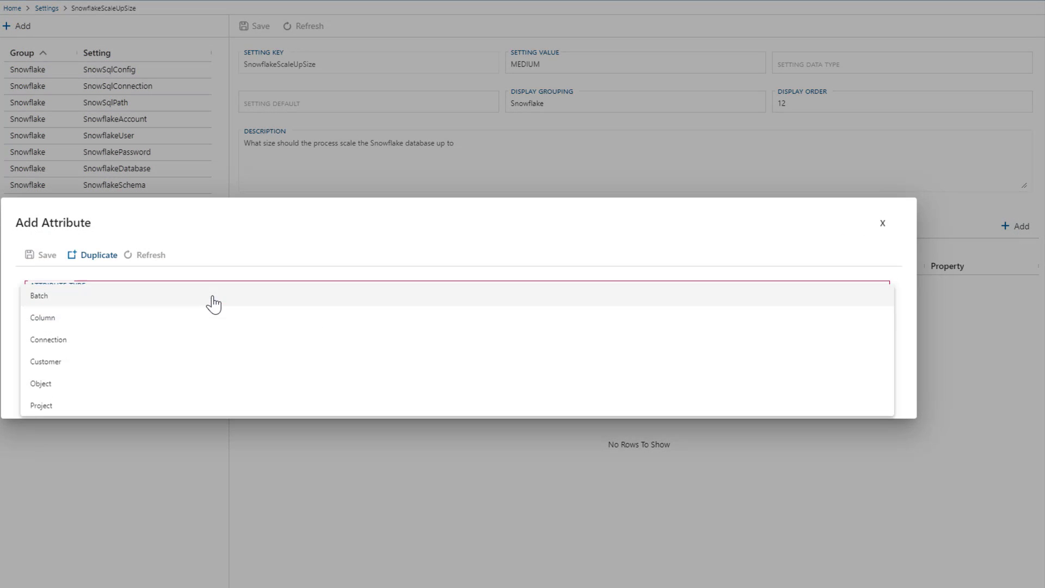
click(53, 303)
click(728, 335)
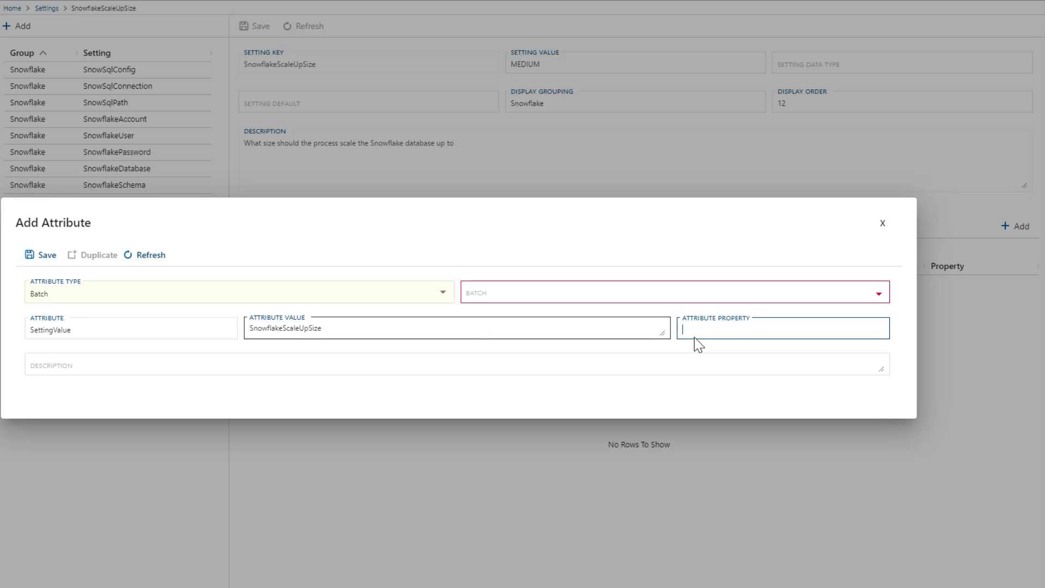
click(688, 300)
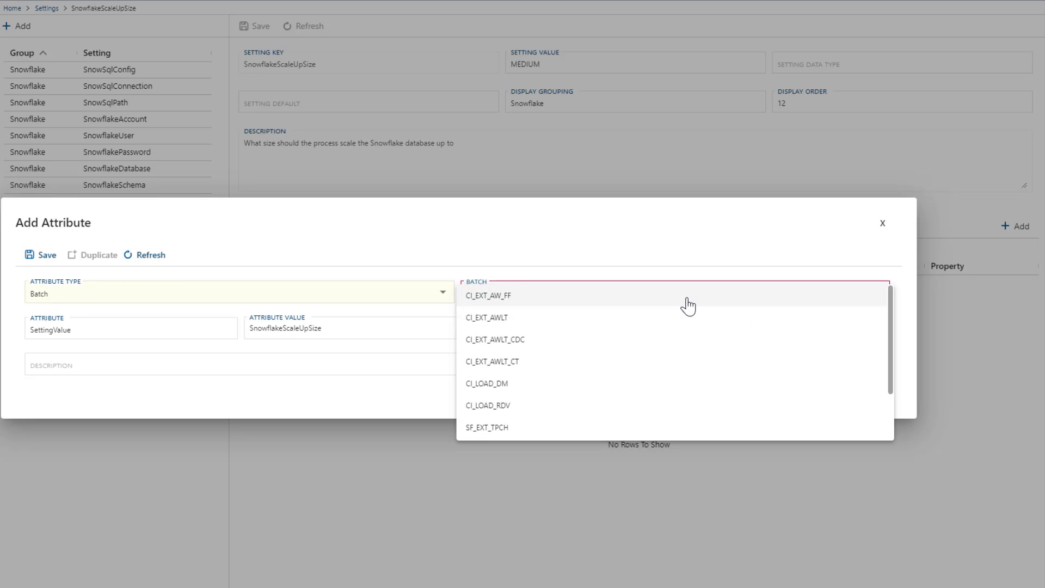
scroll(566, 365, down, 2)
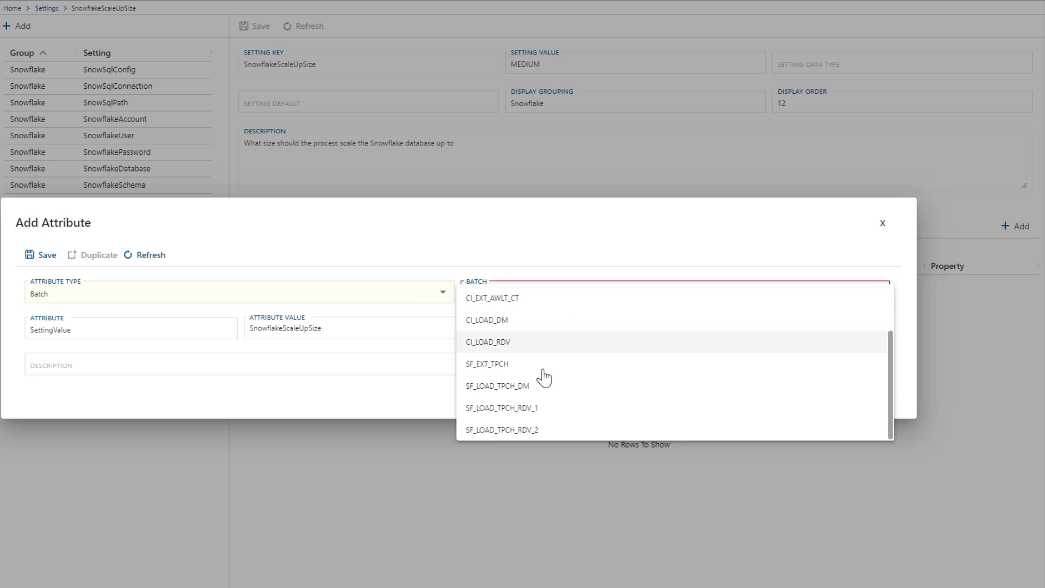
click(516, 417)
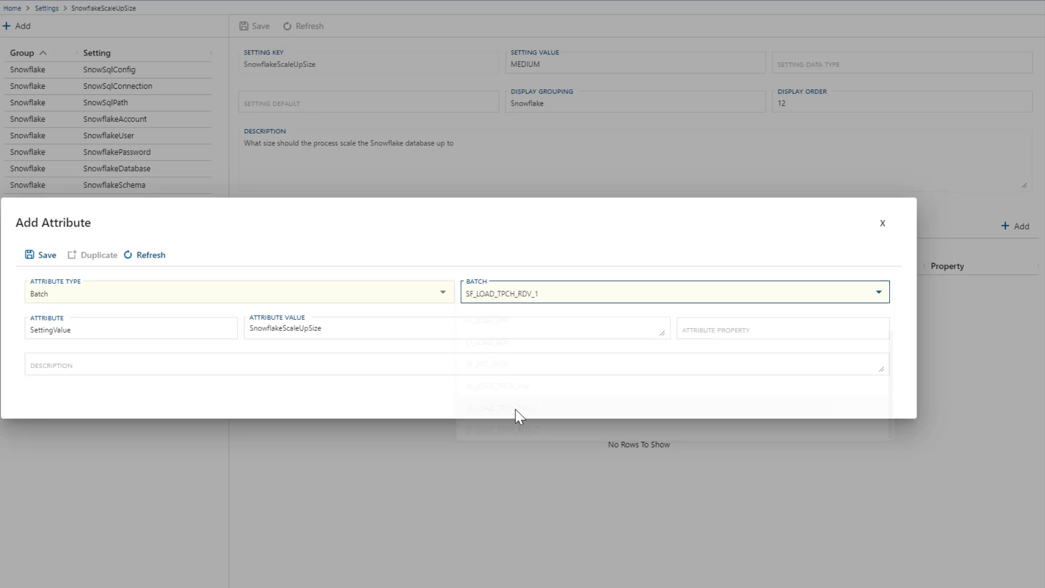
Step: Set the override's attribute property to LARGE and save the new attribute
click(739, 335)
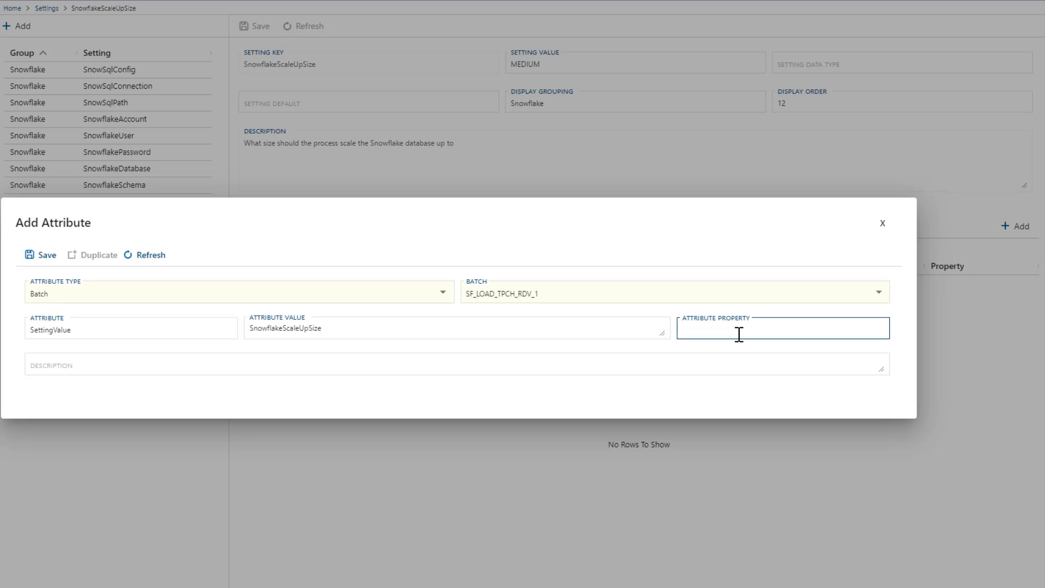
text(LARGE)
click(310, 368)
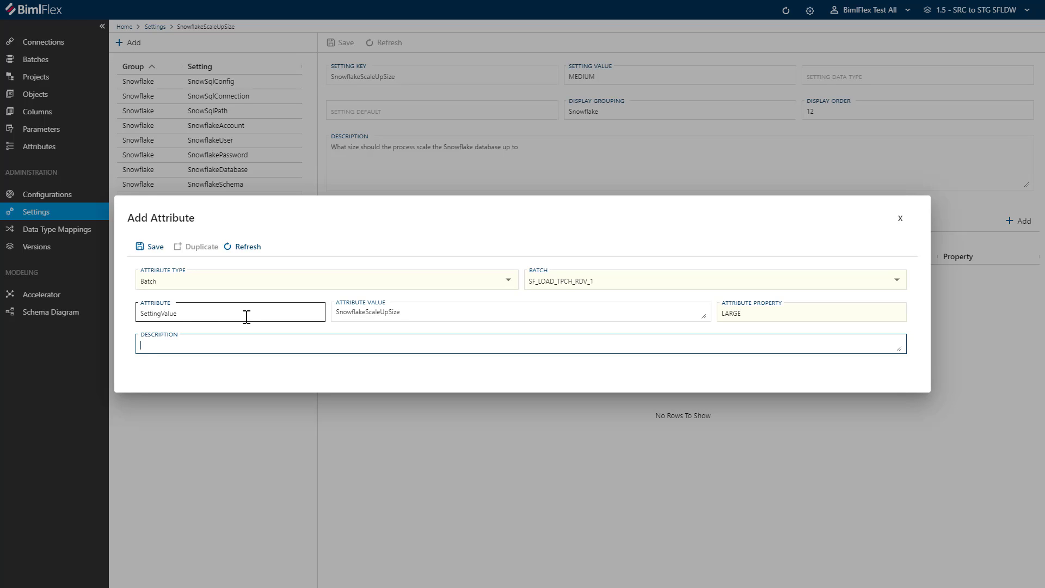
click(145, 246)
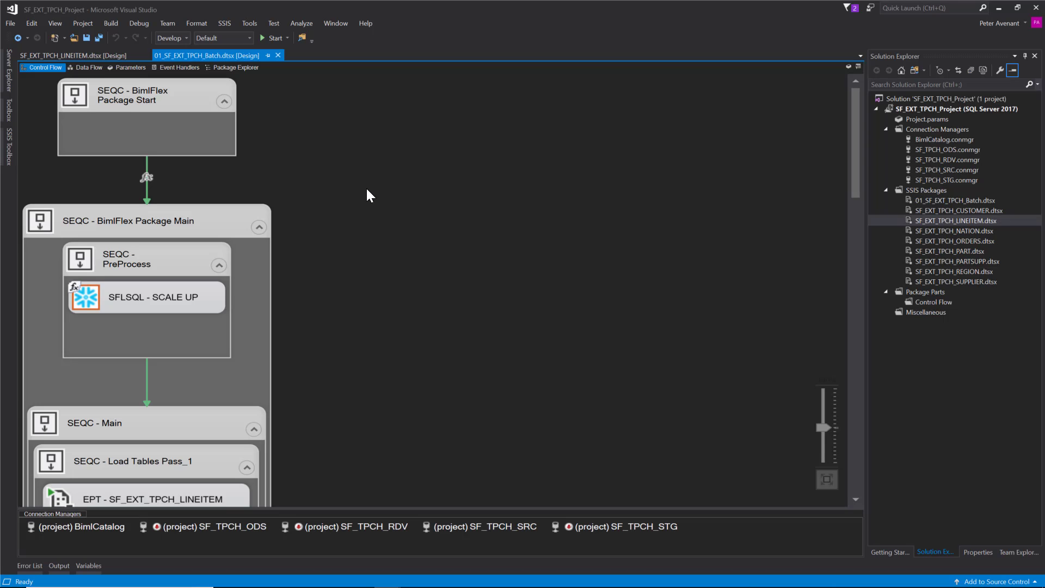
Step: In Visual Studio, examine the 01_SF_EXT_TPCH_Batch control flow from the scale-up task through the table load passes to the scale-down task
scroll(367, 190, down, 2)
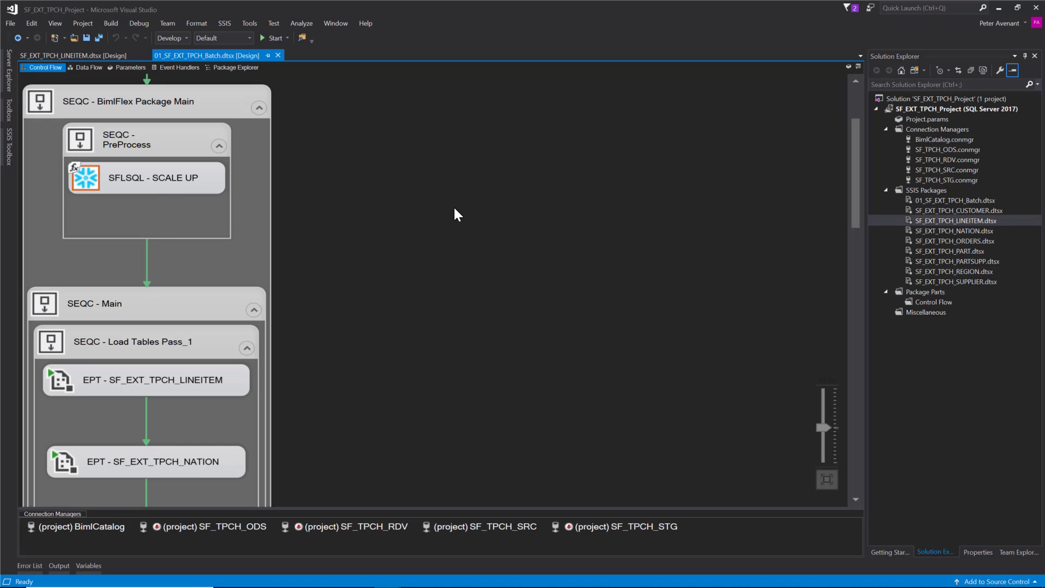
scroll(409, 205, down, 3)
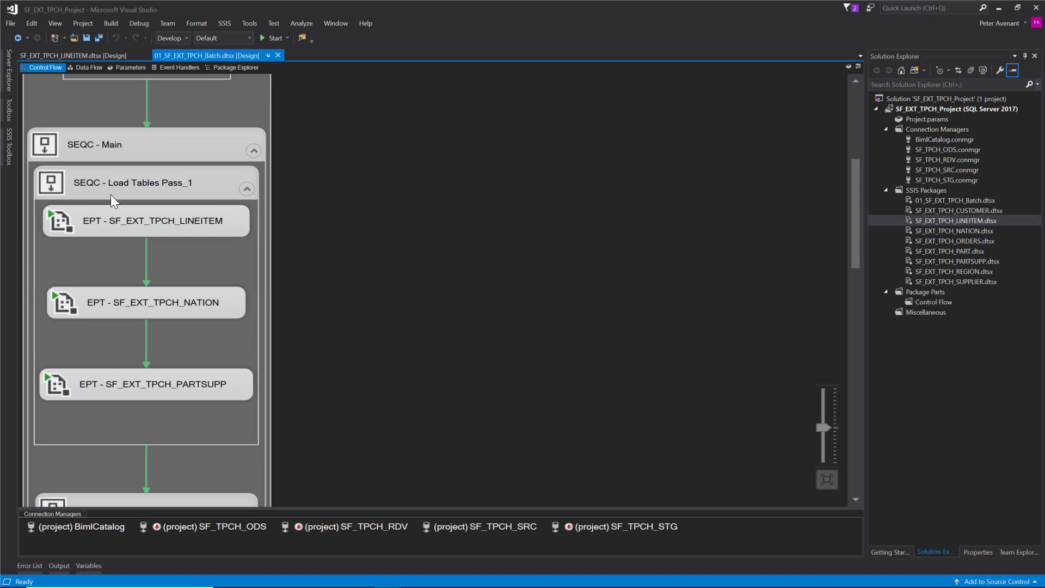
scroll(150, 302, down, 6)
scroll(154, 328, up, 5)
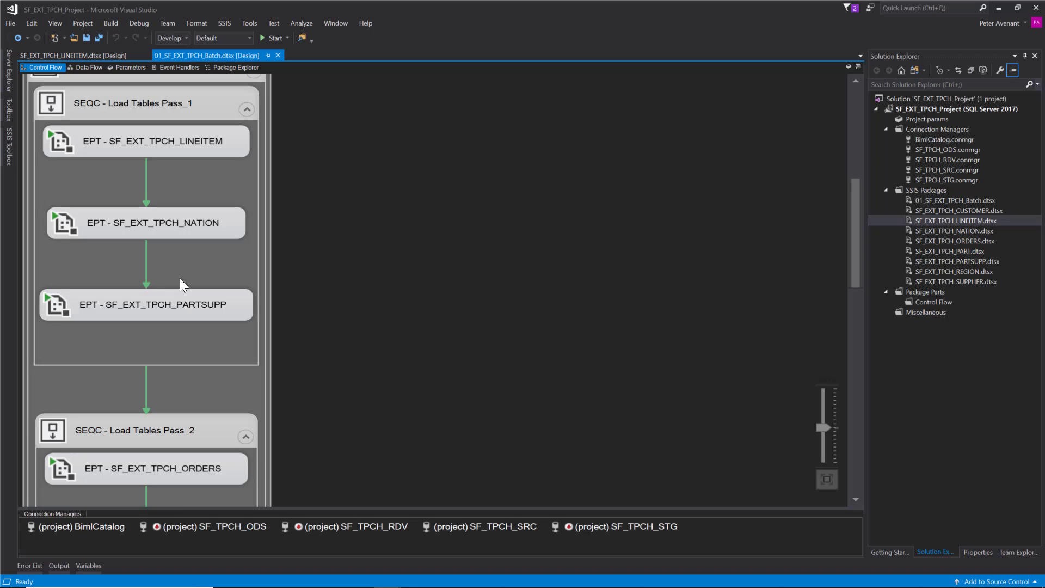
scroll(192, 265, down, 4)
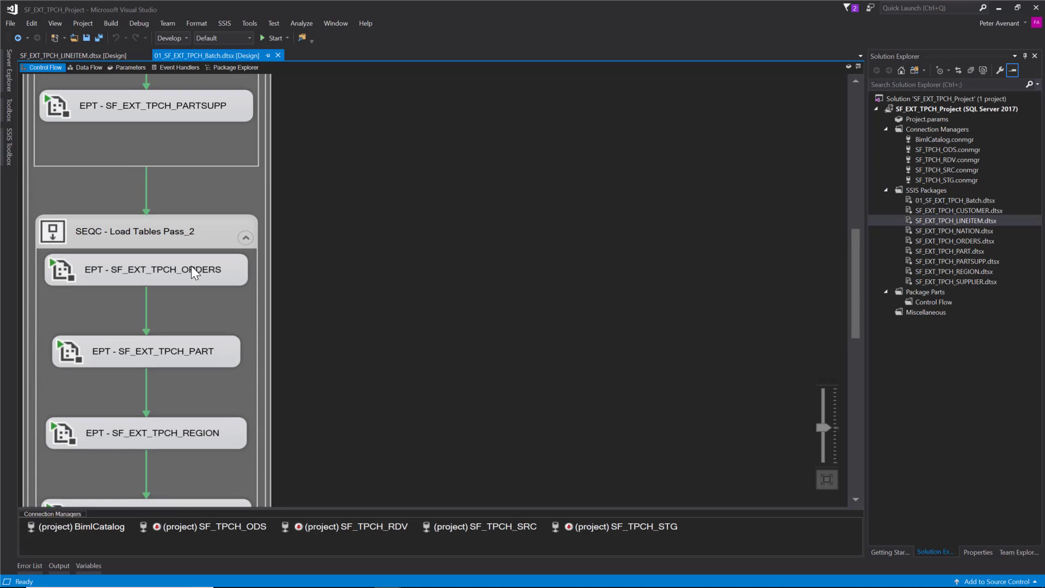
scroll(191, 266, up, 7)
scroll(337, 305, down, 15)
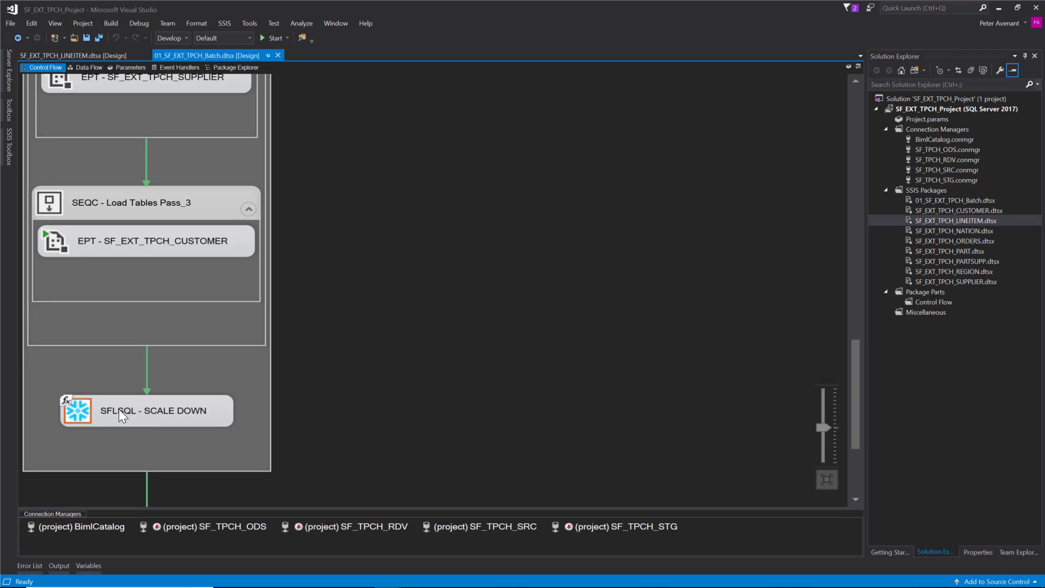
Step: Switch to the SF_EXT_TPCH_LINEITEM package and examine the threads and flat file destinations in its DFT - Extract TPCH_SF1_dbo_LINEITEM data flow
click(79, 55)
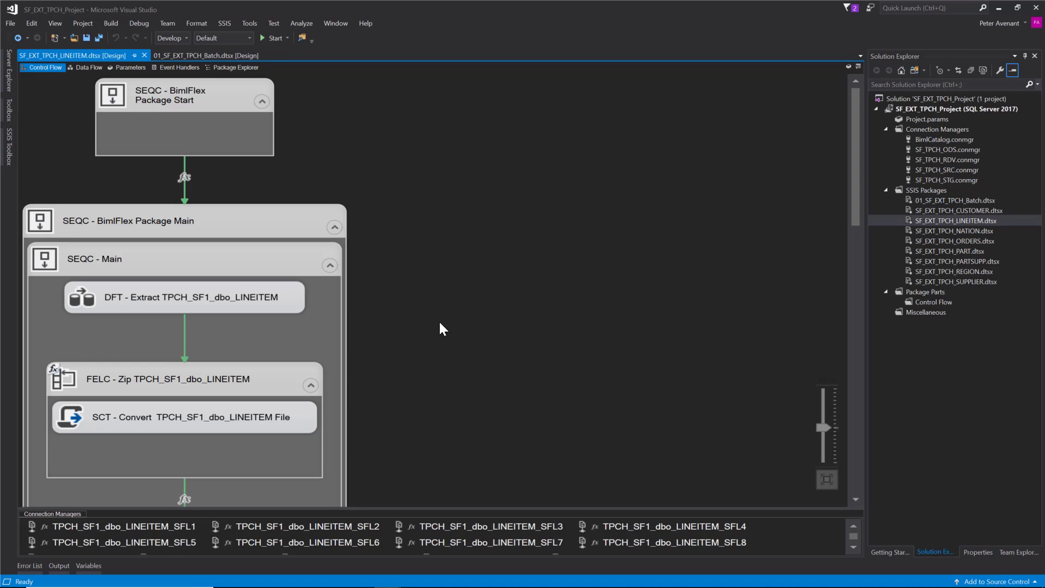
double_click(70, 305)
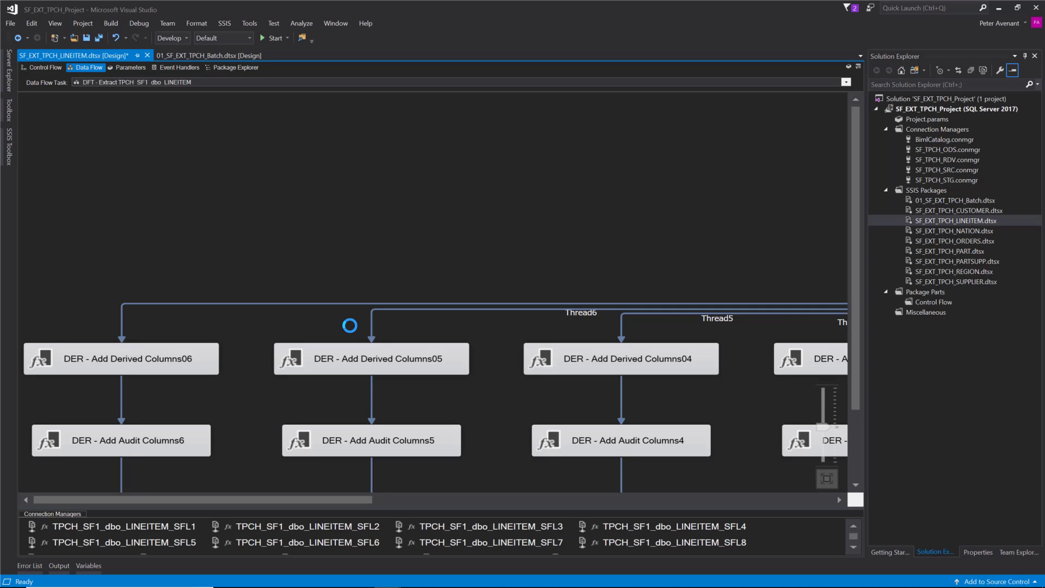
scroll(355, 240, down, 3)
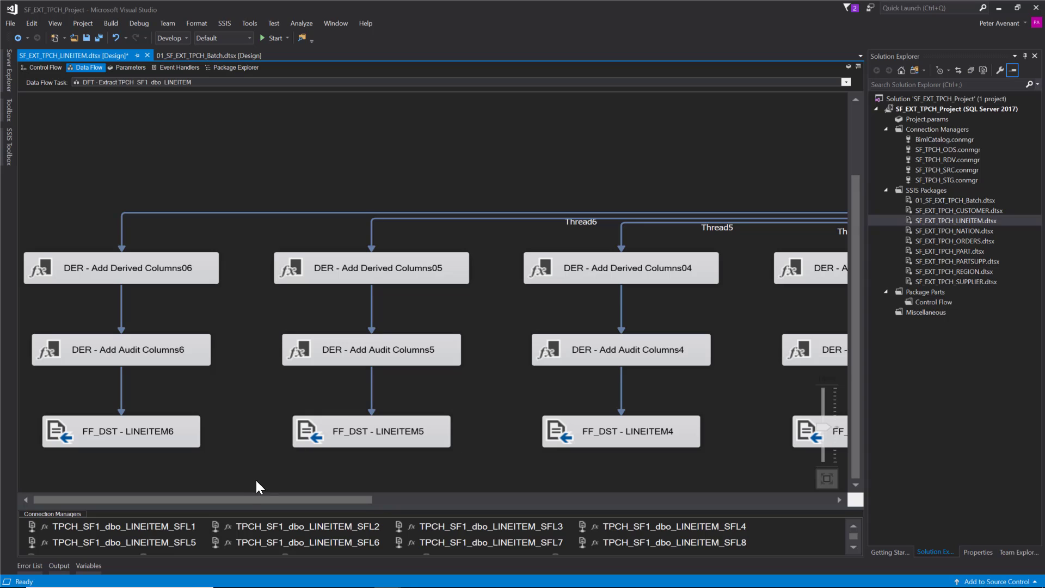
drag(248, 500, 400, 498)
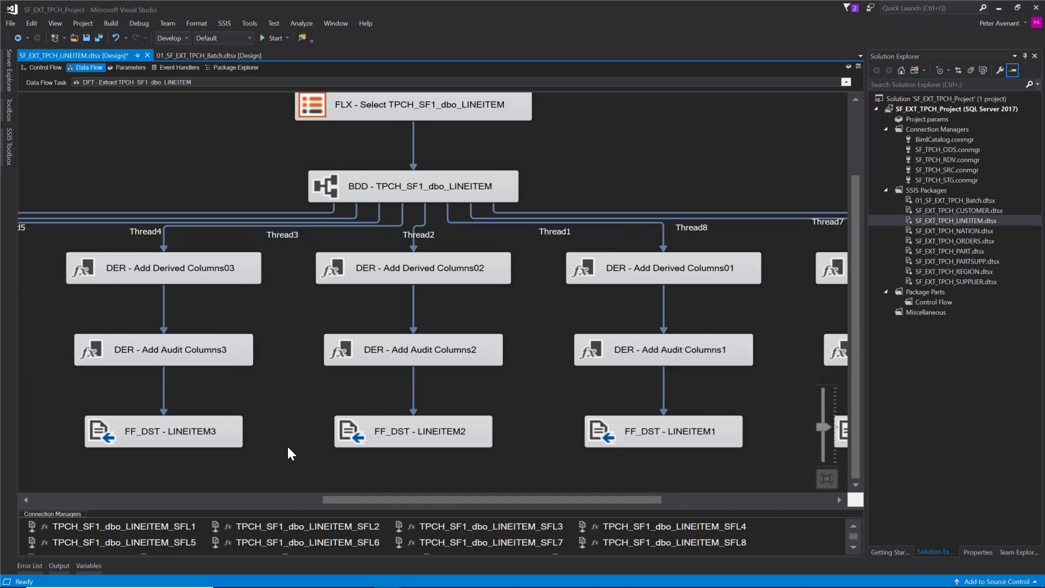
scroll(498, 368, up, 2)
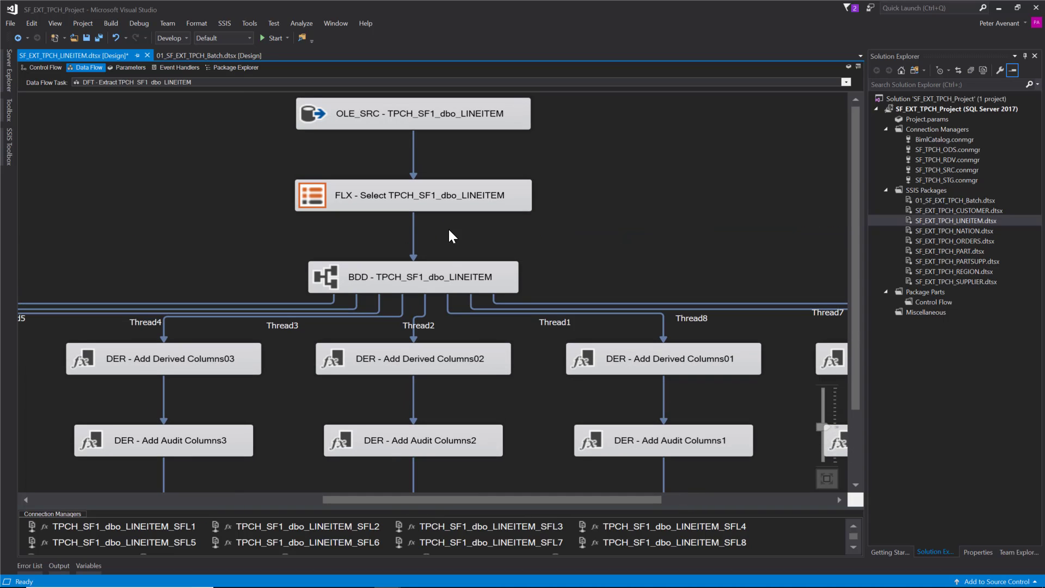
scroll(449, 230, down, 2)
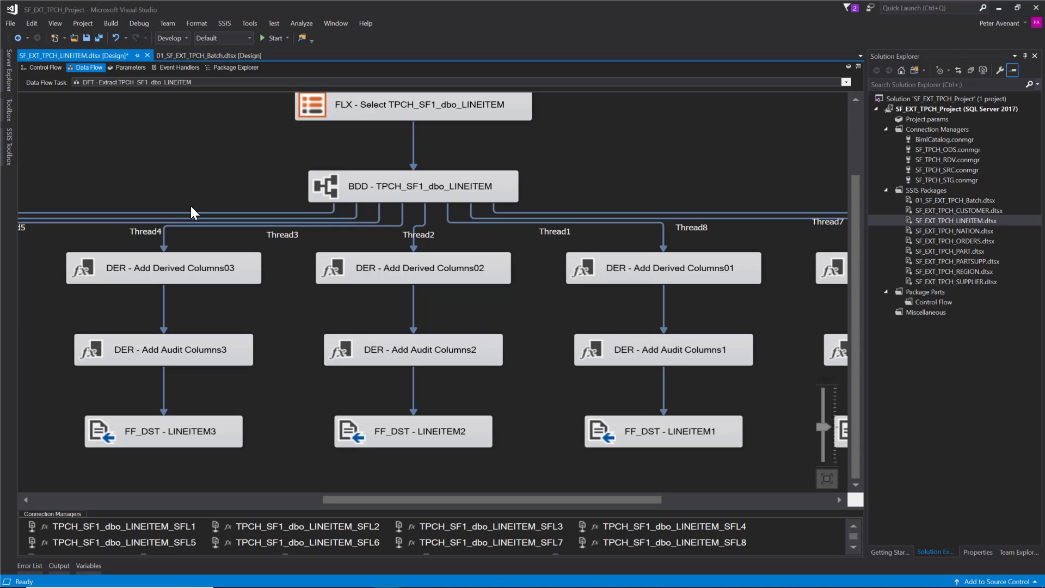
Step: Open the SF_EXT_TPCH_CUSTOMER package and examine the threads in its DFT - Extract TPCH_SF1_dbo_CUSTOMER data flow
click(927, 211)
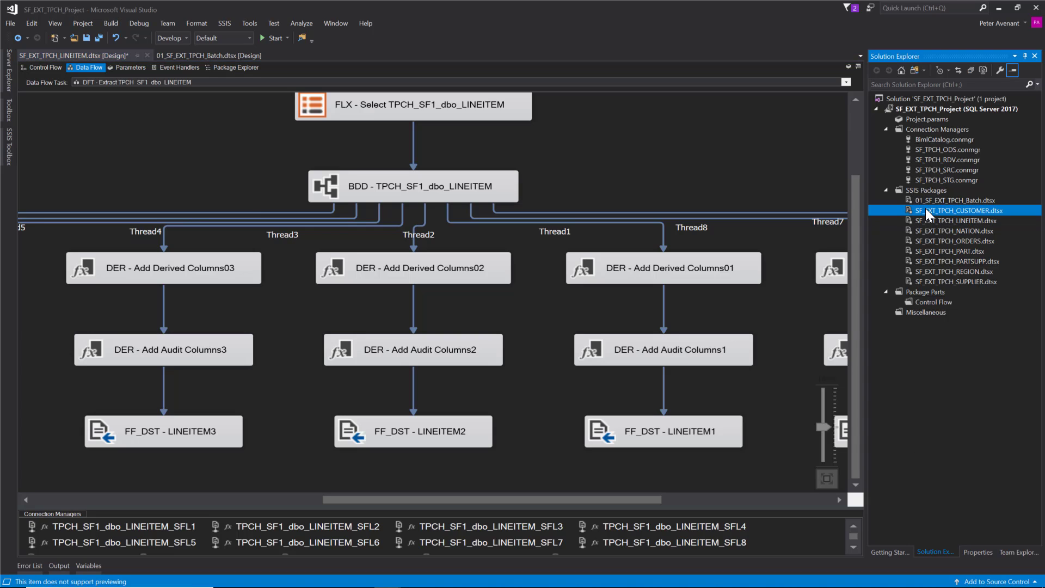
double_click(927, 211)
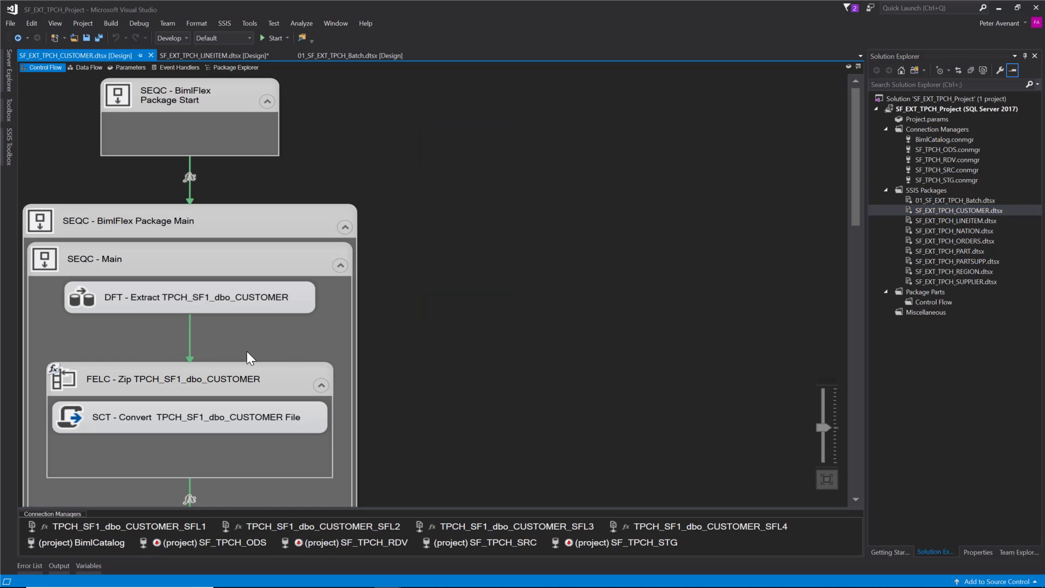
double_click(190, 305)
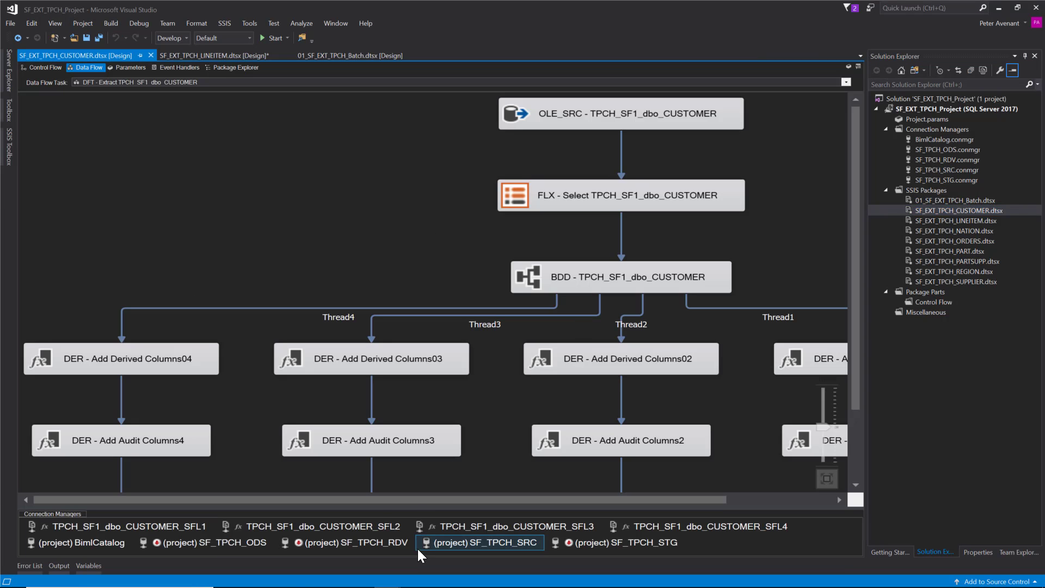
drag(376, 503, 636, 509)
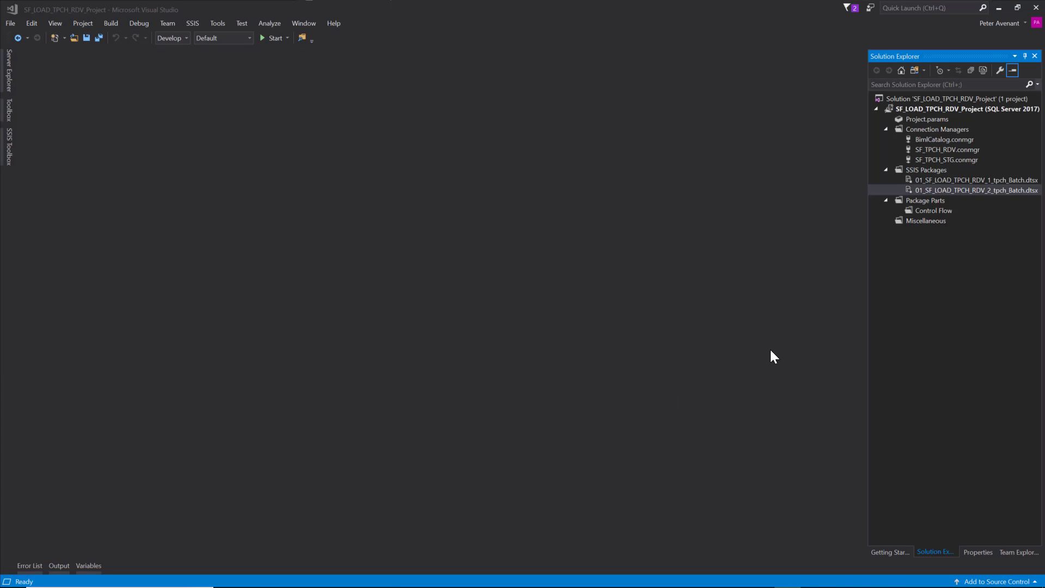
Step: In the SF_LOAD_TPCH_RDV_Project solution, open the 01_SF_LOAD_TPCH_RDV_1_tpch_Batch package and look over its control flow
double_click(949, 179)
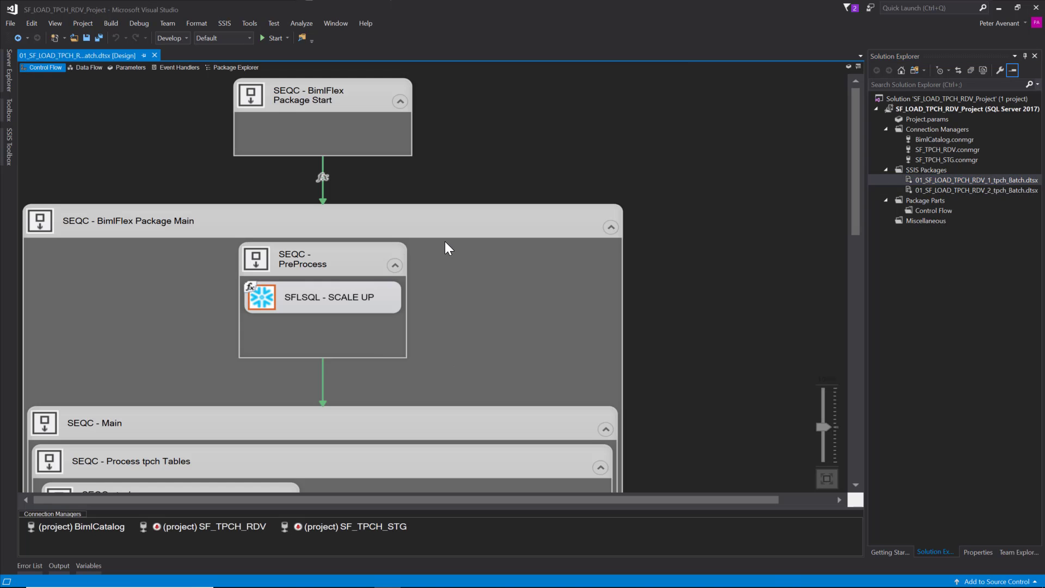
scroll(445, 240, down, 5)
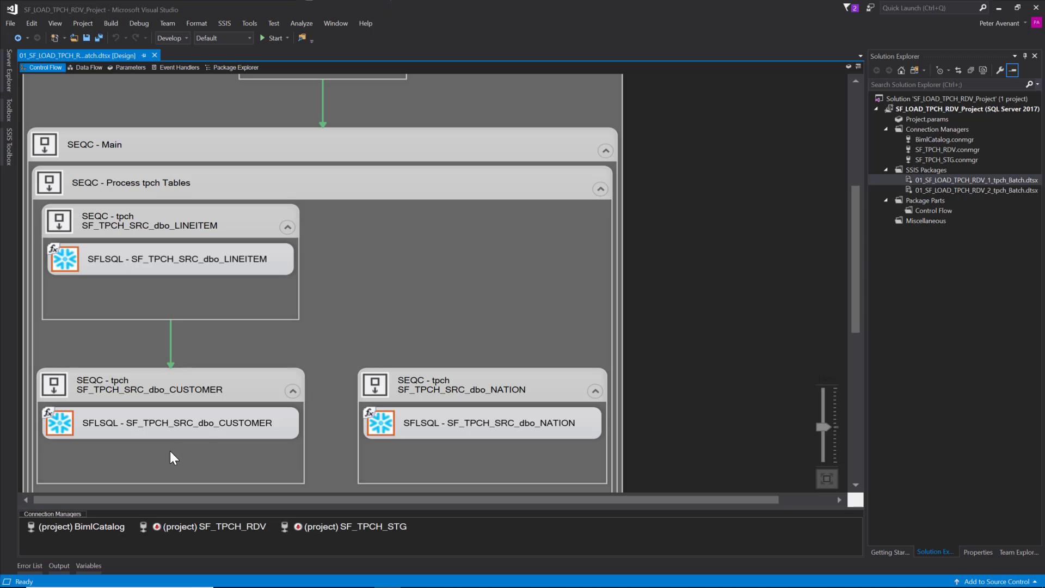
scroll(314, 322, up, 4)
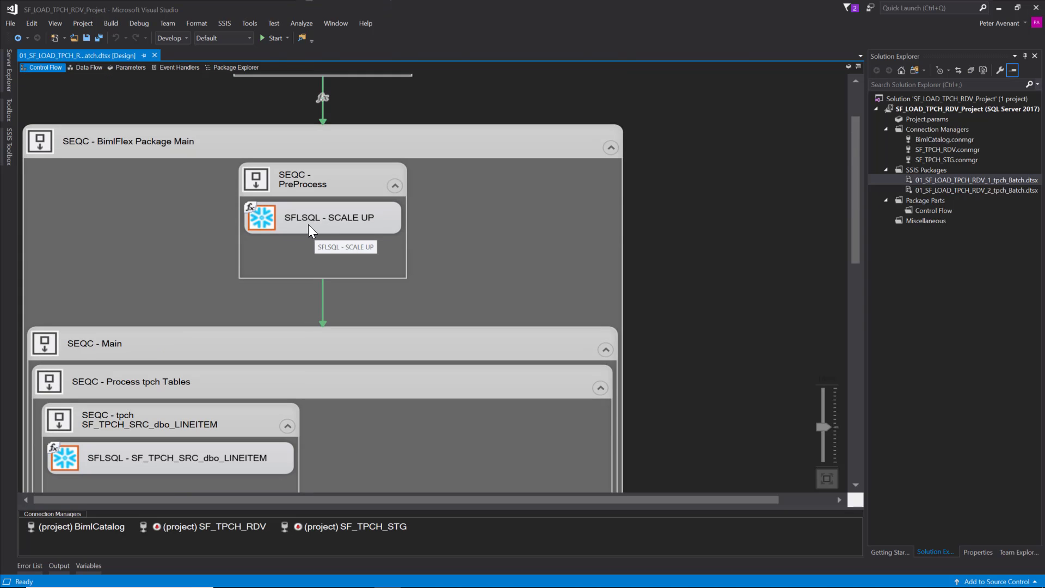
Step: Copy the SFLSQL - SCALE UP task's SnowflakeSqlStatement into Snowflake Worksheet 21 and check its WAREHOUSE_SIZE setting
click(308, 225)
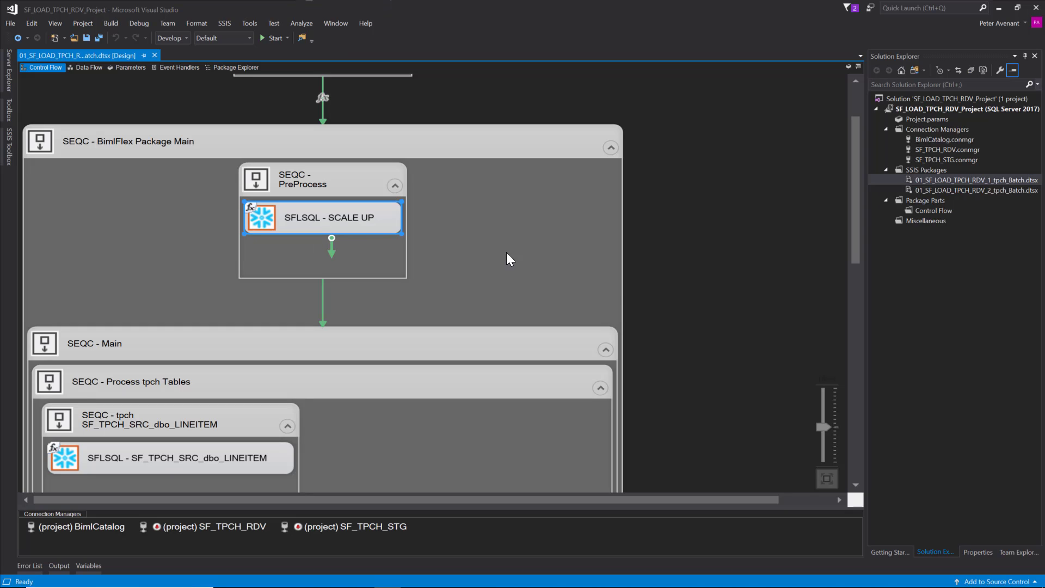
click(973, 551)
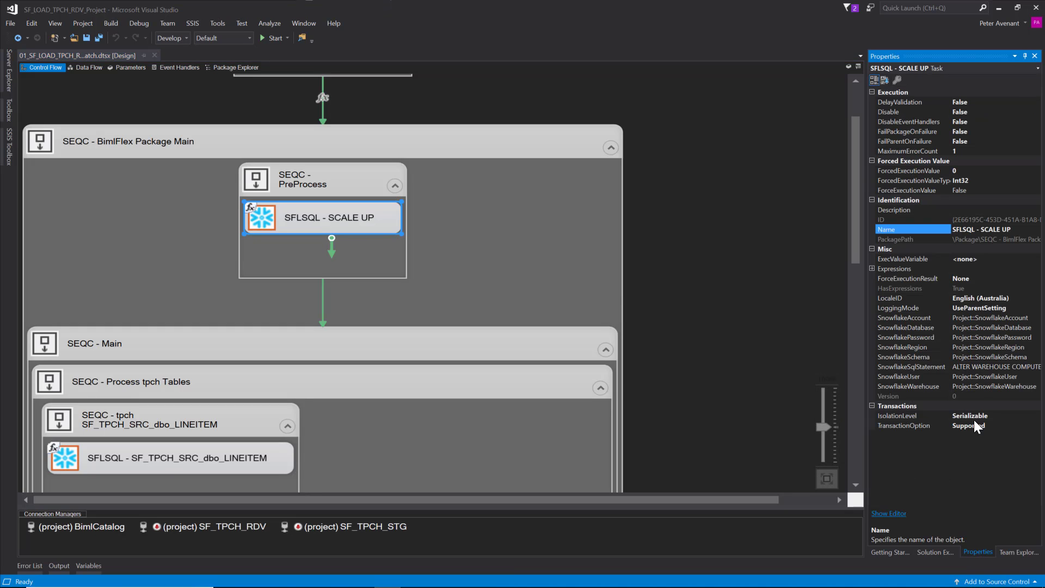
click(972, 367)
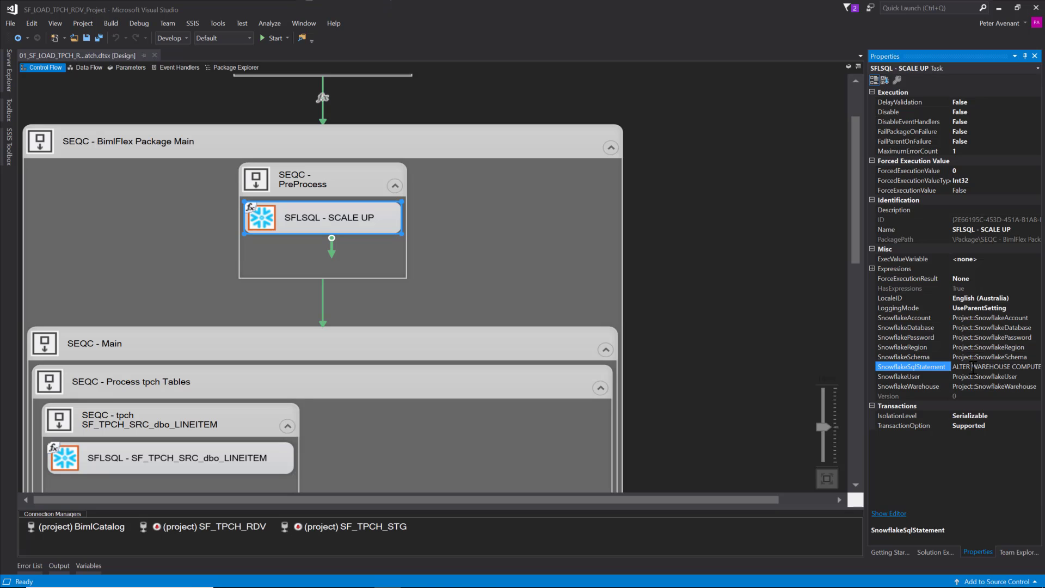
click(973, 367)
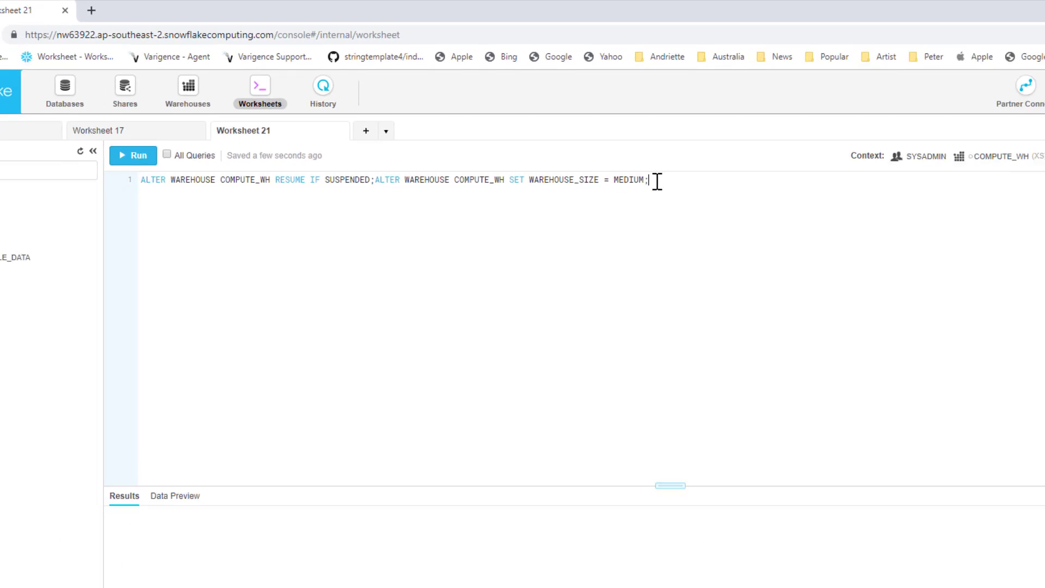
double_click(628, 180)
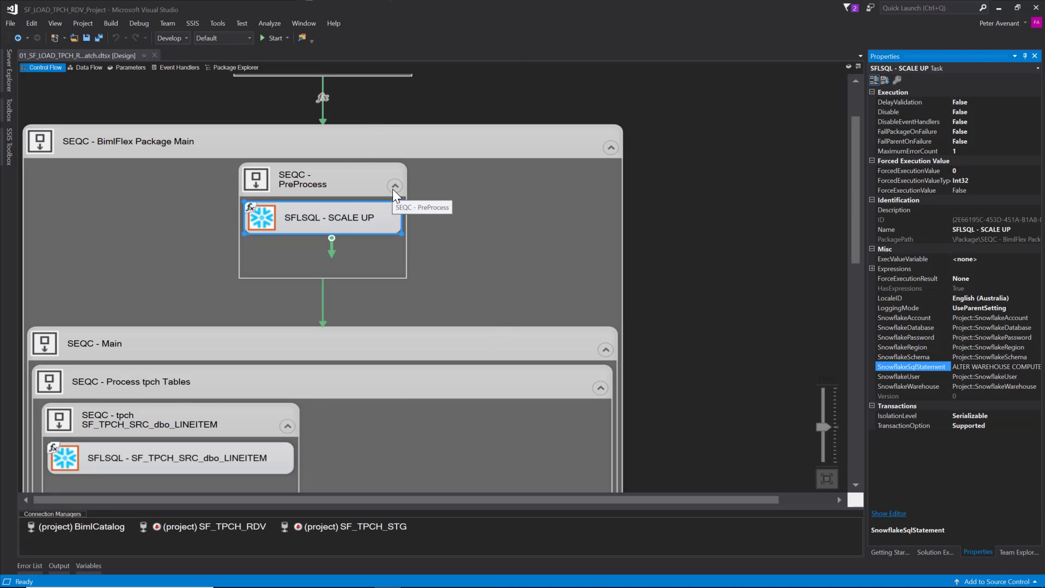
Step: Back in Visual Studio, examine the first batch's flow between the scale-up and scale-down tasks, including the LINEITEM, CUSTOMER and NATION loads
scroll(507, 225, down, 10)
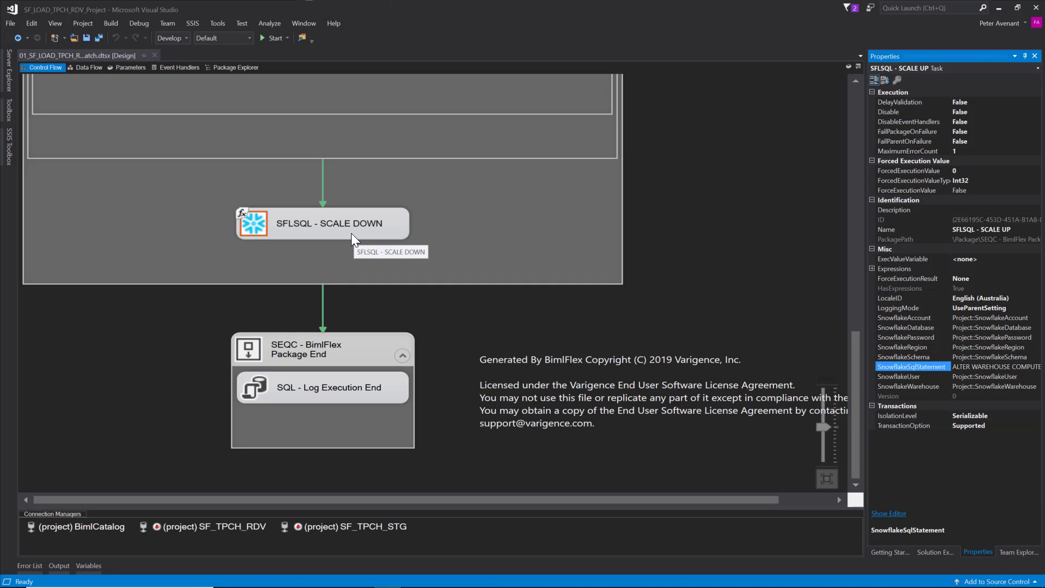
scroll(351, 233, up, 10)
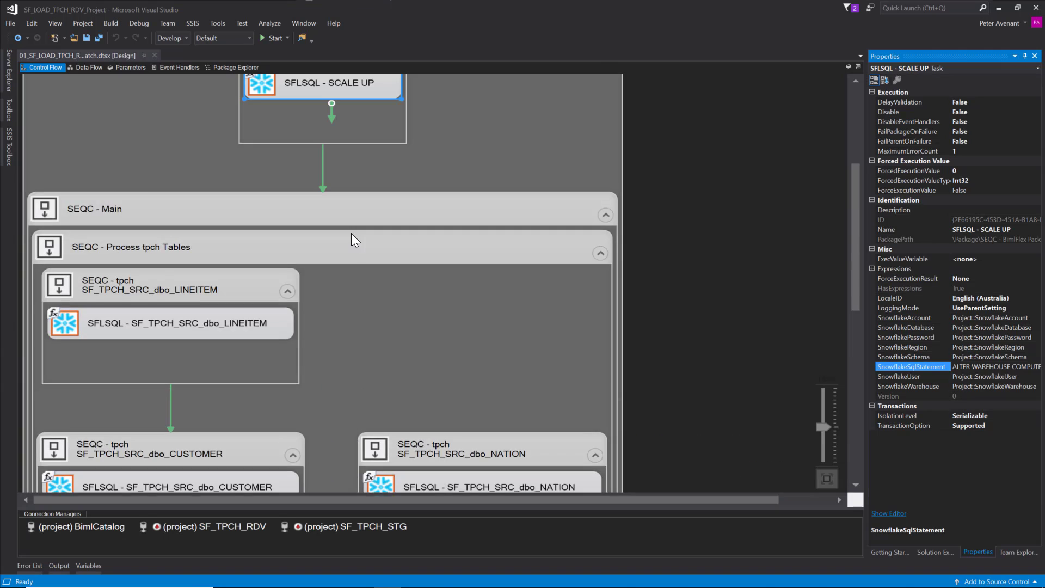
scroll(312, 109, up, 2)
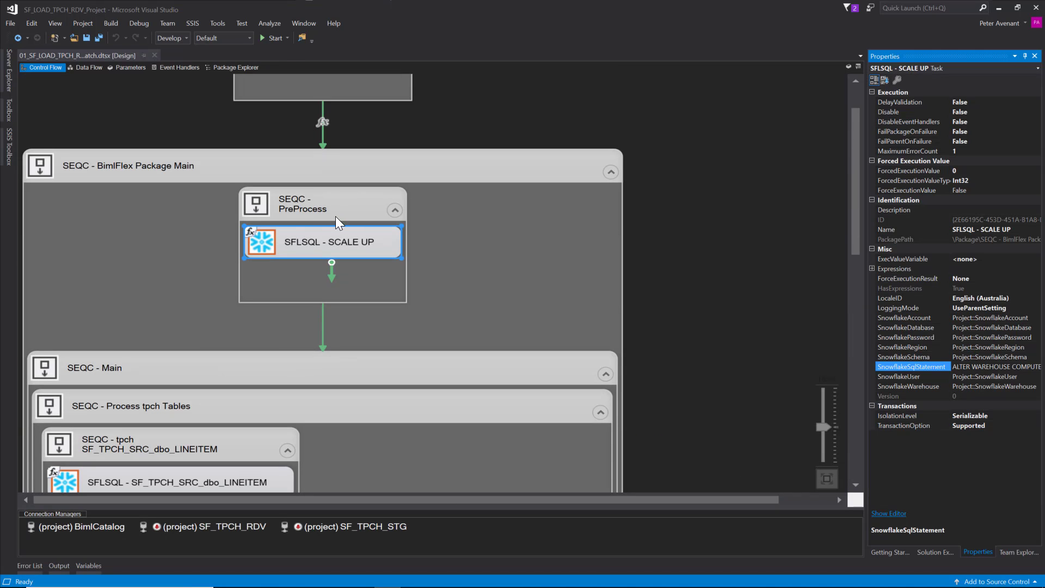
scroll(335, 223, down, 8)
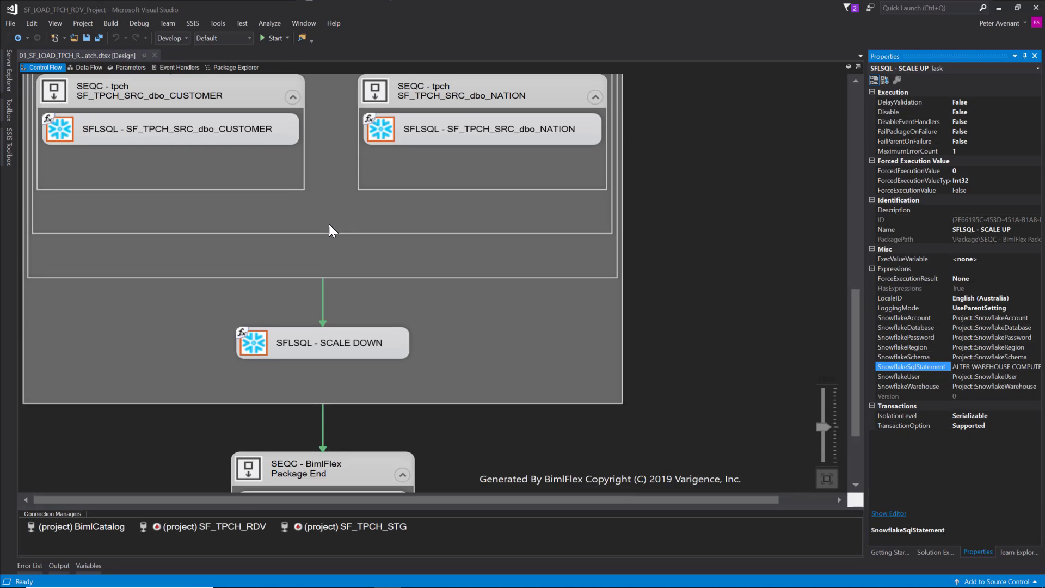
scroll(328, 224, down, 2)
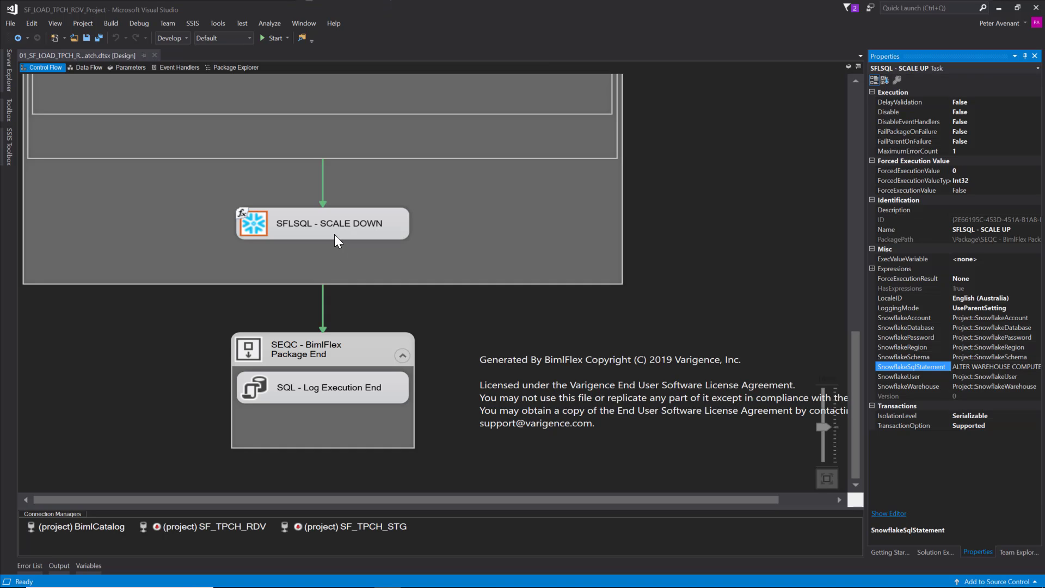
scroll(325, 241, up, 10)
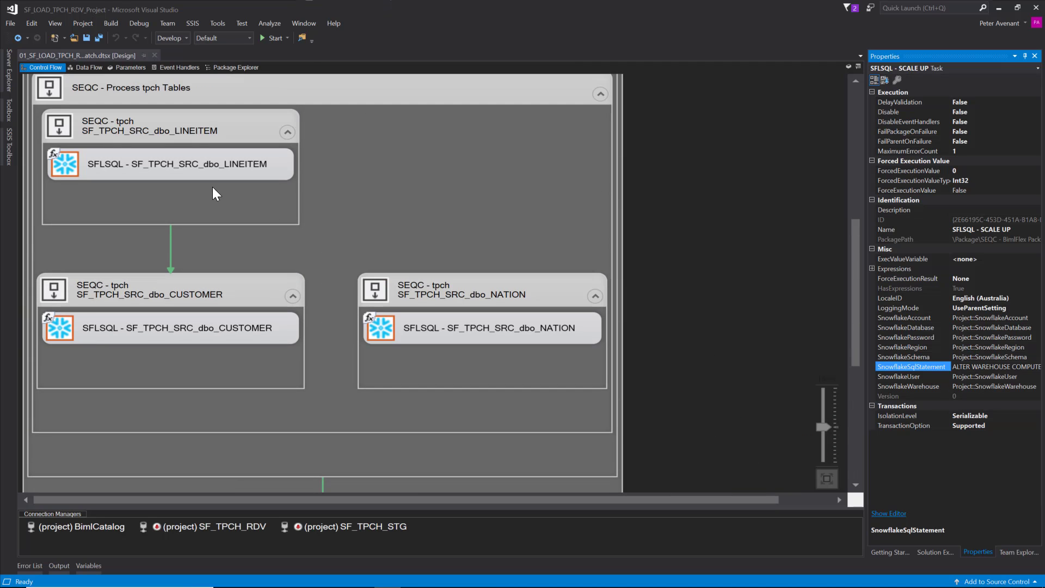
Step: Open the 01_SF_LOAD_TPCH_RDV_2_tpch_Batch package and examine its ORDERS, PART, PARTSUPP, SUPPLIER and REGION load containers
click(931, 552)
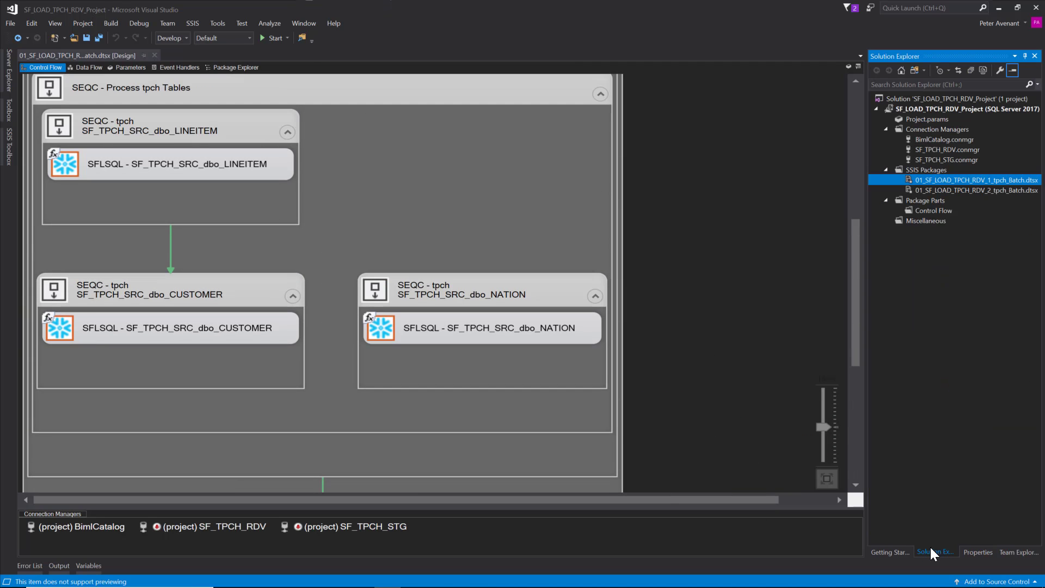
double_click(923, 192)
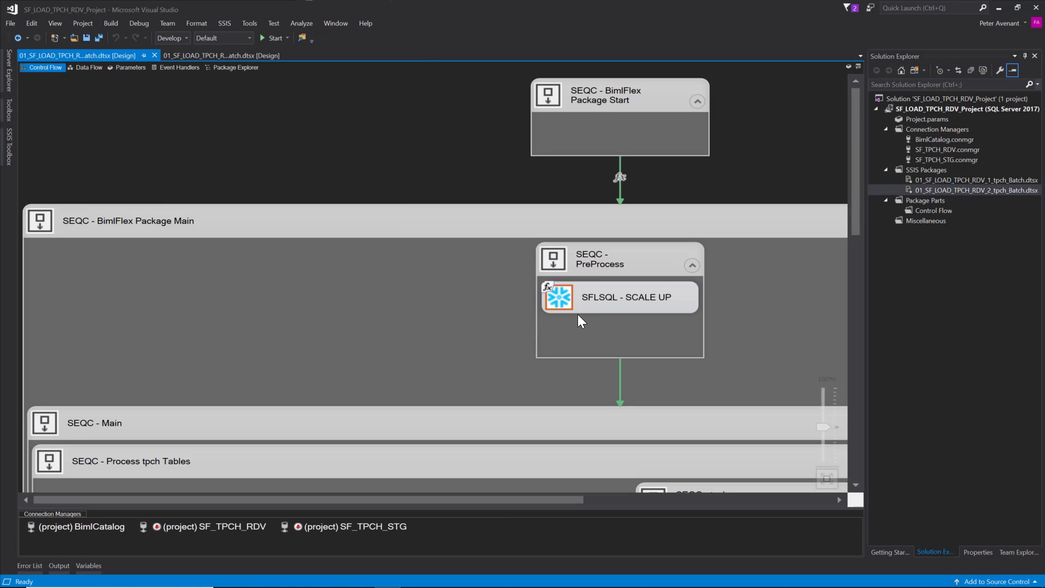
scroll(577, 315, down, 8)
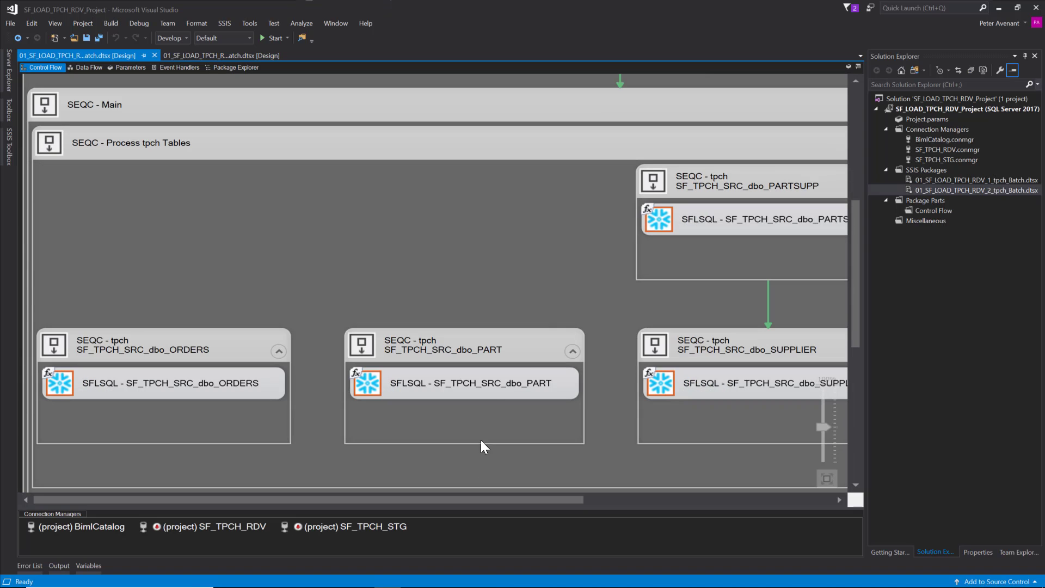
drag(453, 502, 705, 522)
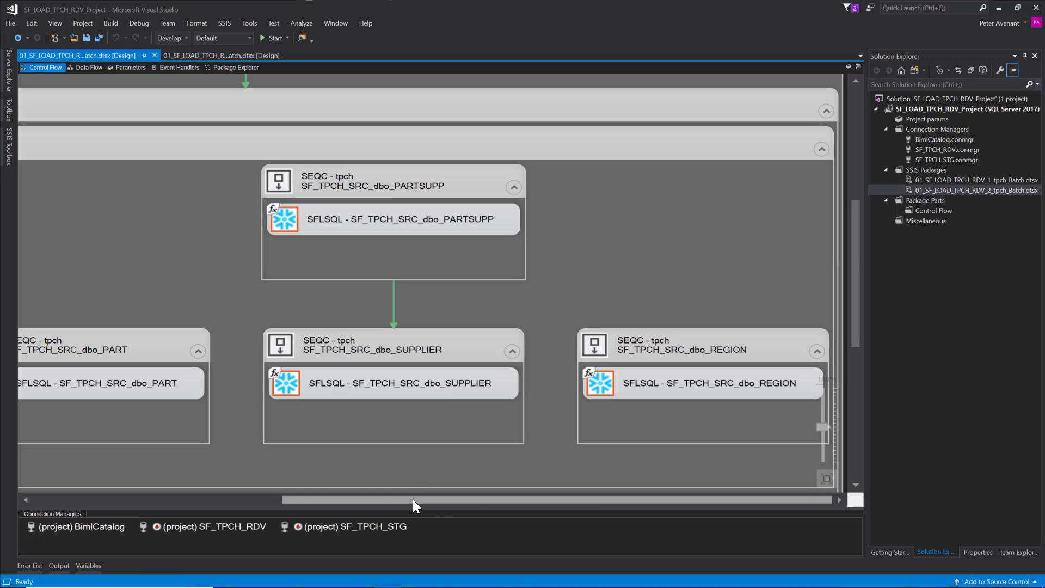
drag(412, 499, 528, 516)
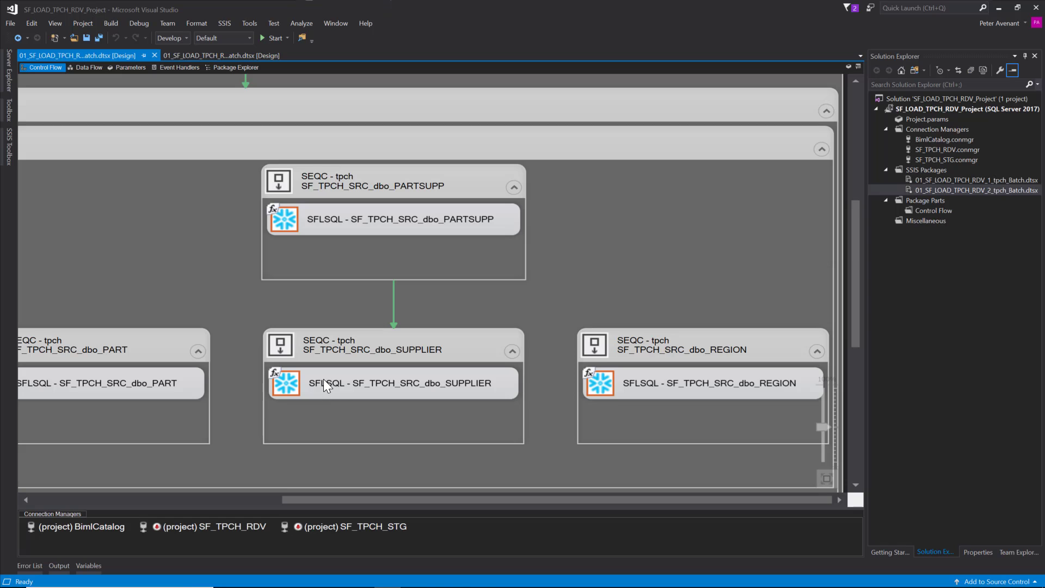
Step: Copy the SFLSQL - SF_TPCH_SRC_dbo_SUPPLIER task's SnowflakeSqlStatement and replace the contents of Snowflake Worksheet 21 with it
click(323, 381)
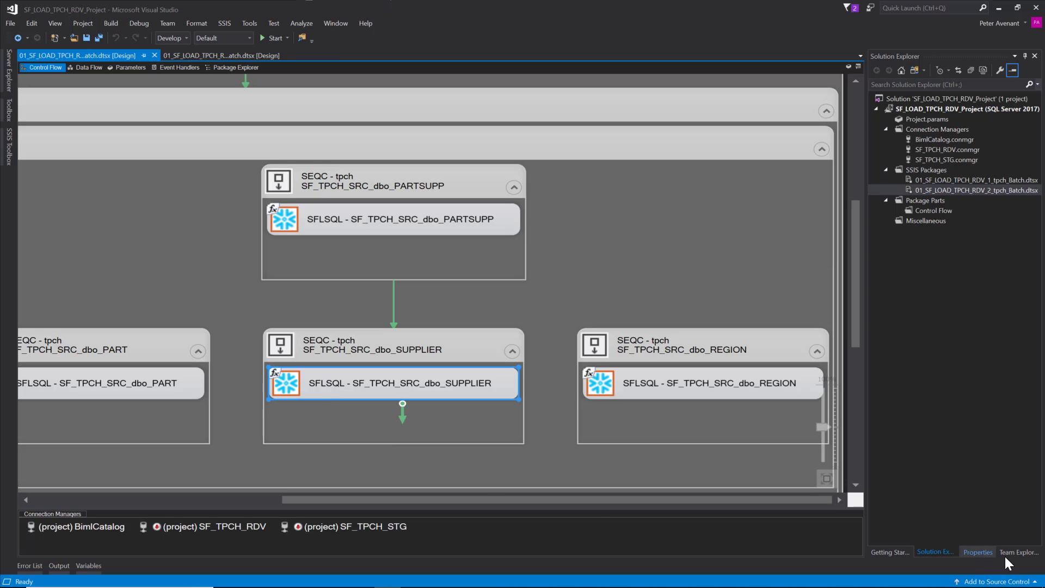
click(978, 551)
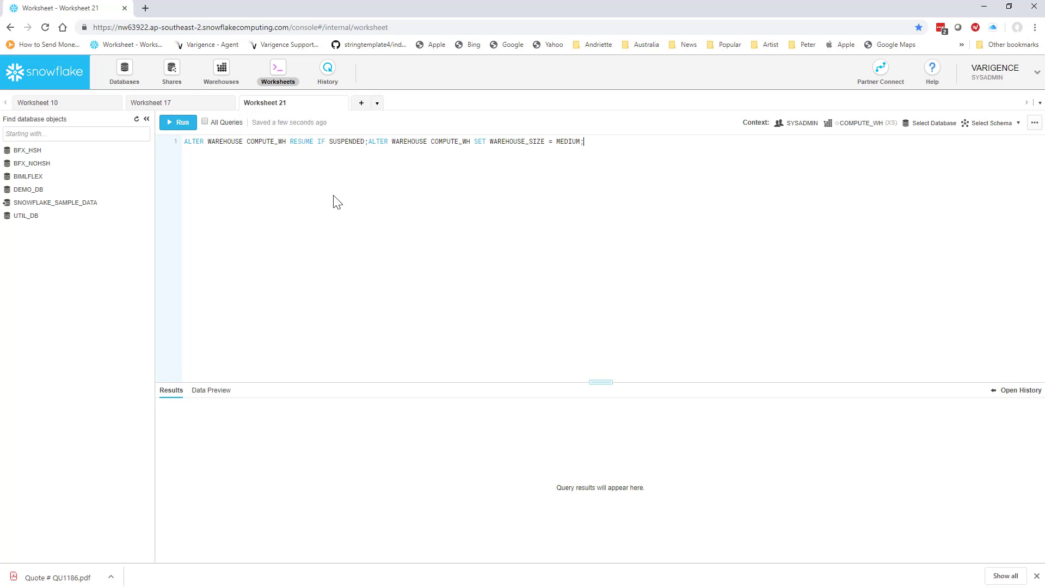
key(ctrl+a)
key(ctrl+v)
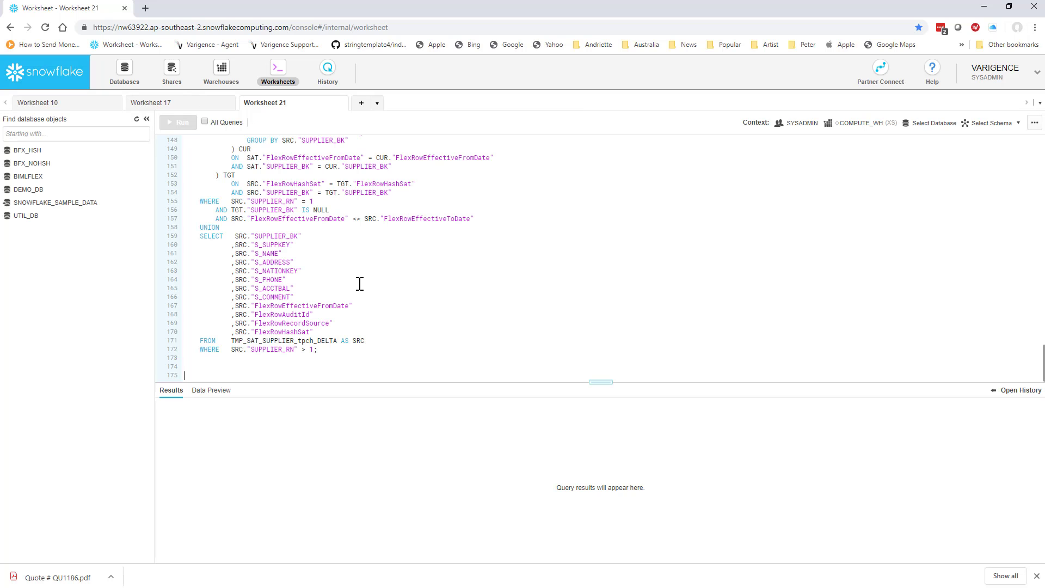
Step: Examine the supplier hub and satellite load SQL in the worksheet, and return to the second batch's control flow in Visual Studio
scroll(423, 289, up, 20)
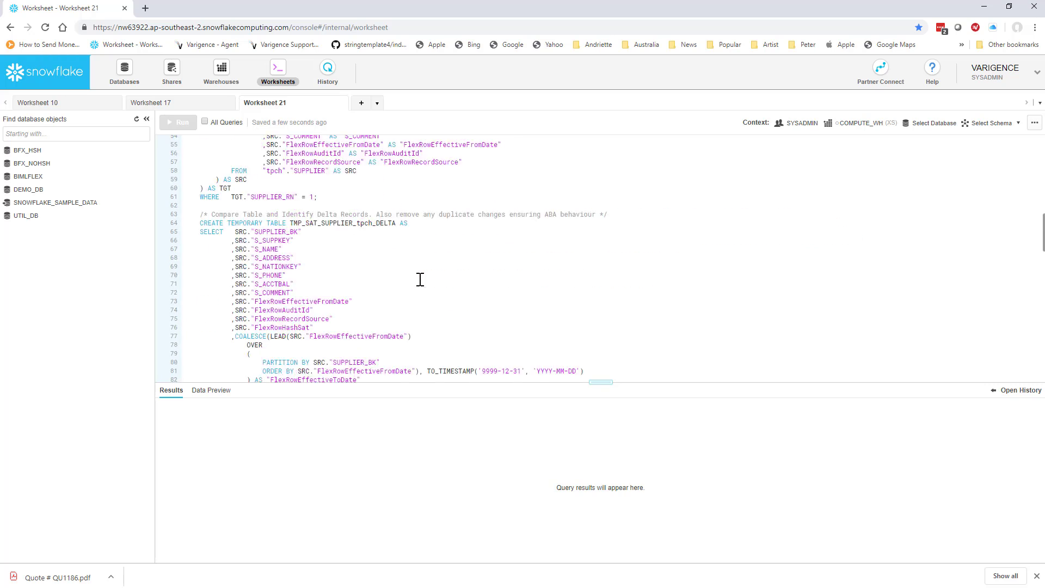
scroll(421, 279, up, 2)
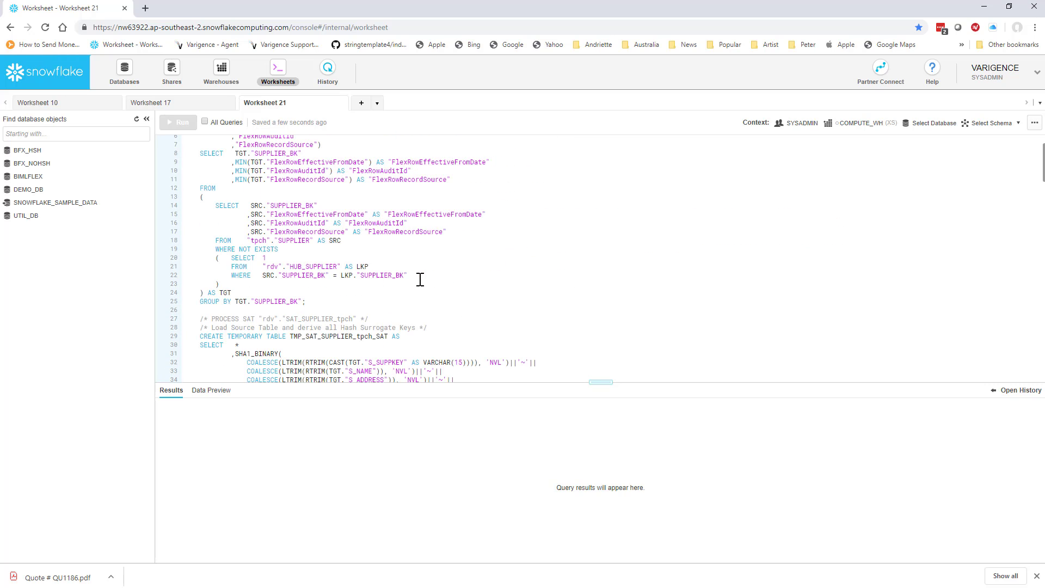
scroll(420, 280, up, 2)
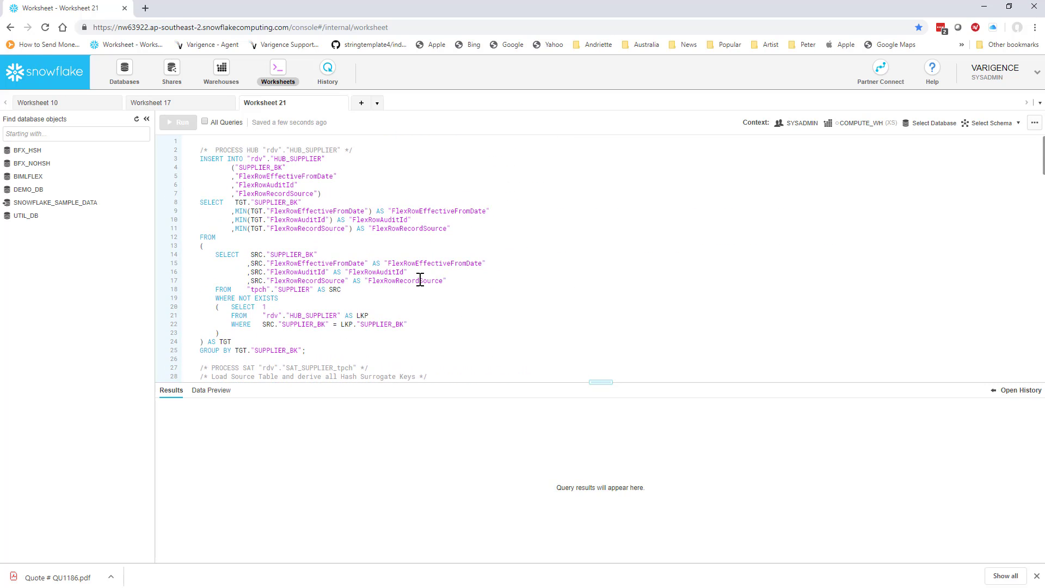
scroll(420, 280, down, 7)
scroll(422, 279, down, 11)
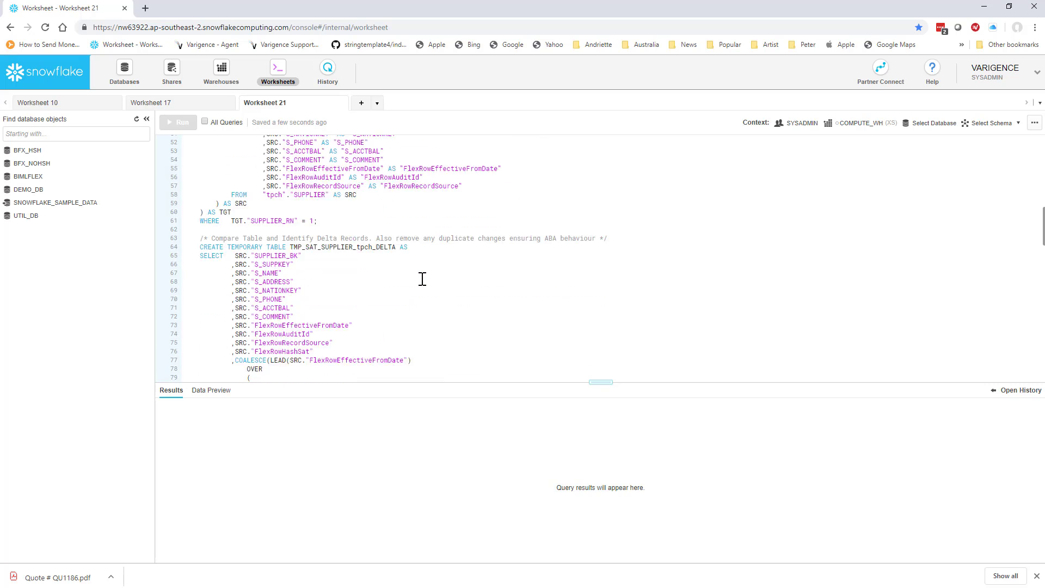
scroll(423, 279, down, 3)
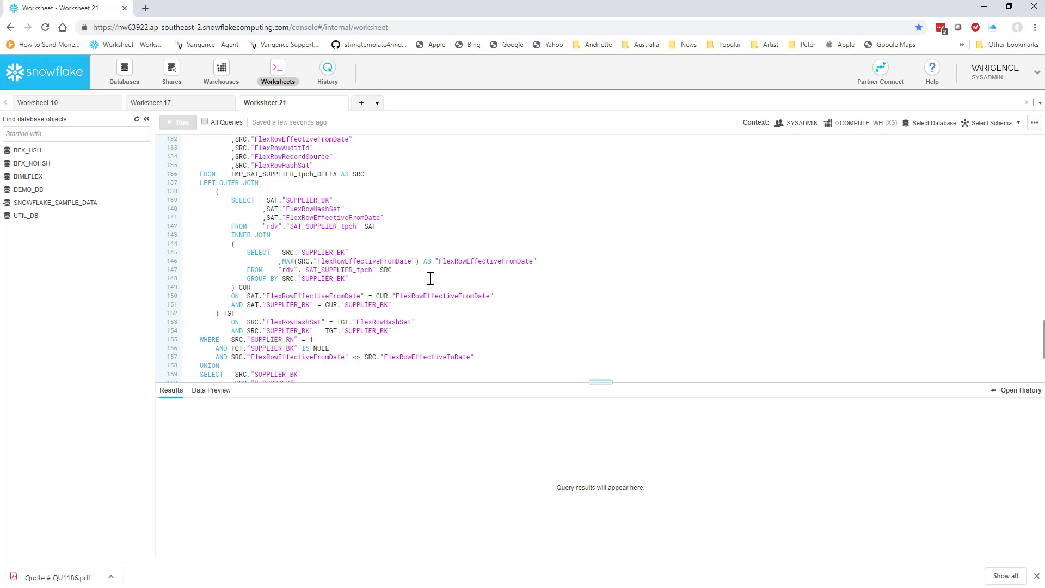
scroll(423, 279, down, 2)
scroll(431, 278, up, 2)
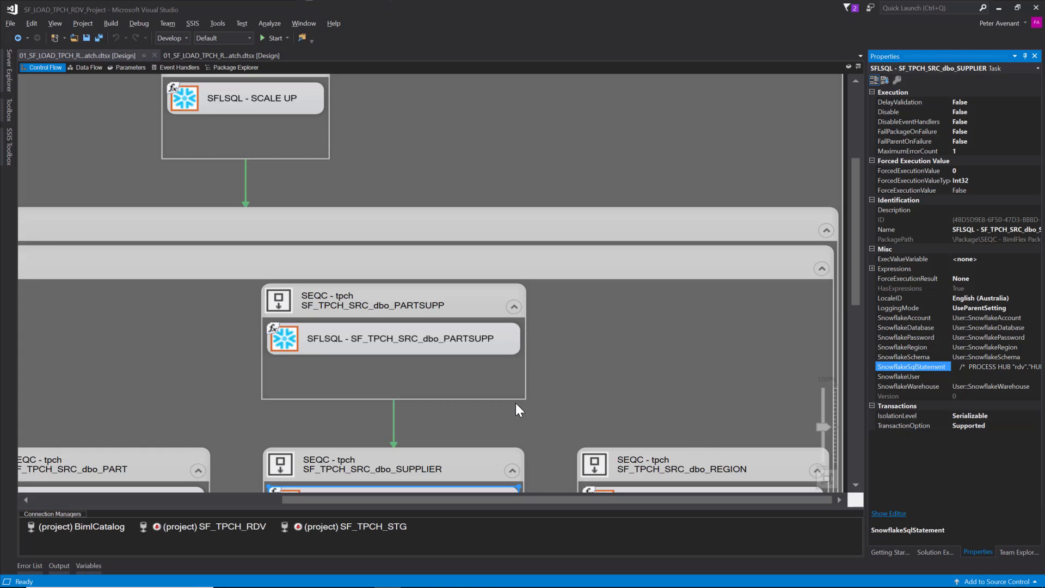
scroll(515, 403, down, 3)
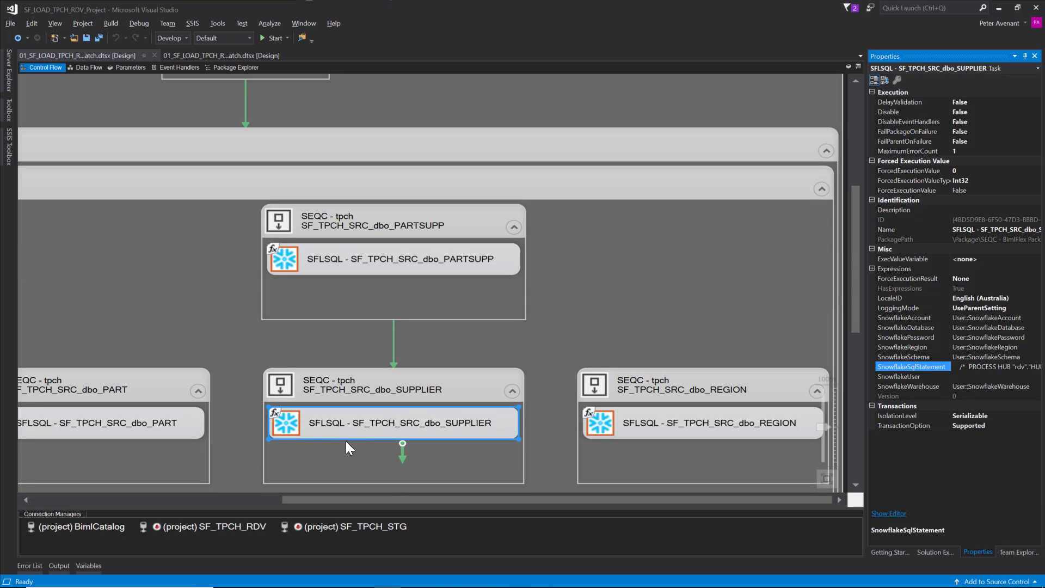